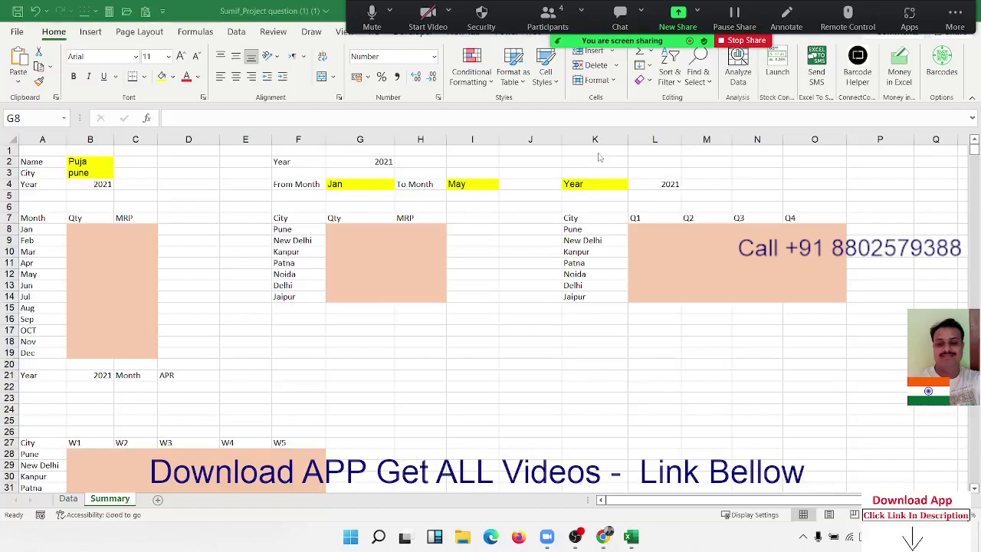
Switch to the Data sheet and select the Name, City, Qty, MRP and Date columns
{"action": "scroll", "coordinate": [239, 371], "scroll_direction": "down", "scroll_amount": 8}
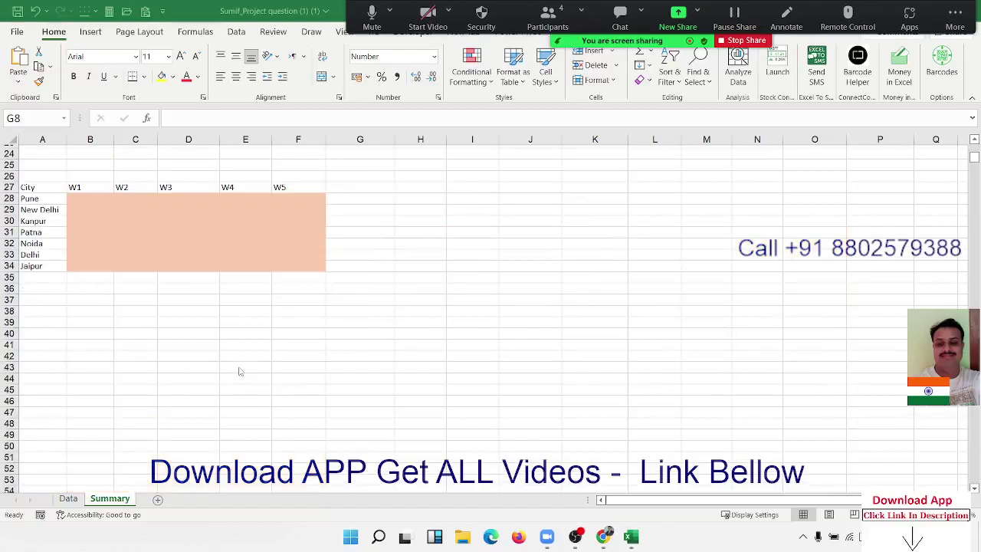
{"action": "scroll", "coordinate": [239, 372], "scroll_direction": "up", "scroll_amount": 3}
{"action": "scroll", "coordinate": [239, 372], "scroll_direction": "up", "scroll_amount": 5}
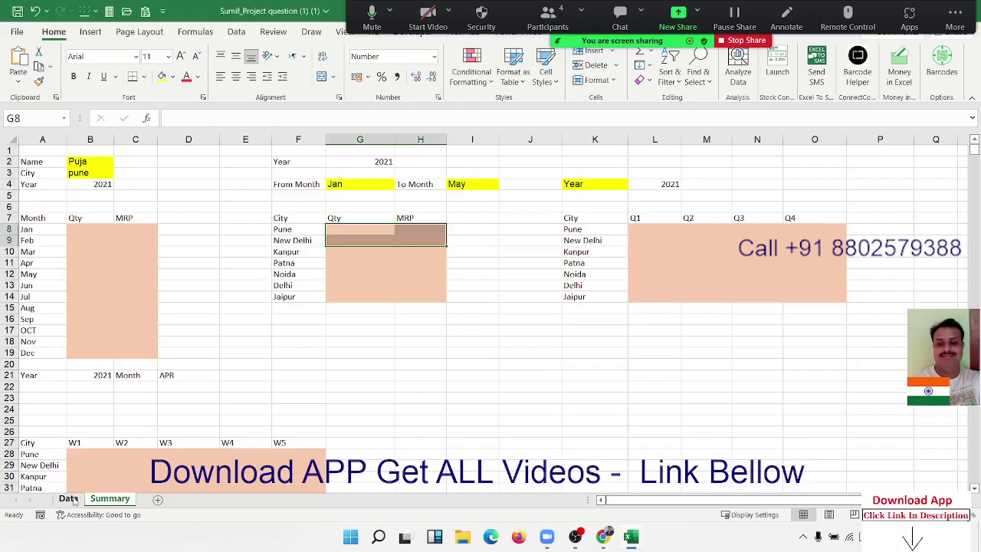
{"action": "left_click", "coordinate": [69, 499]}
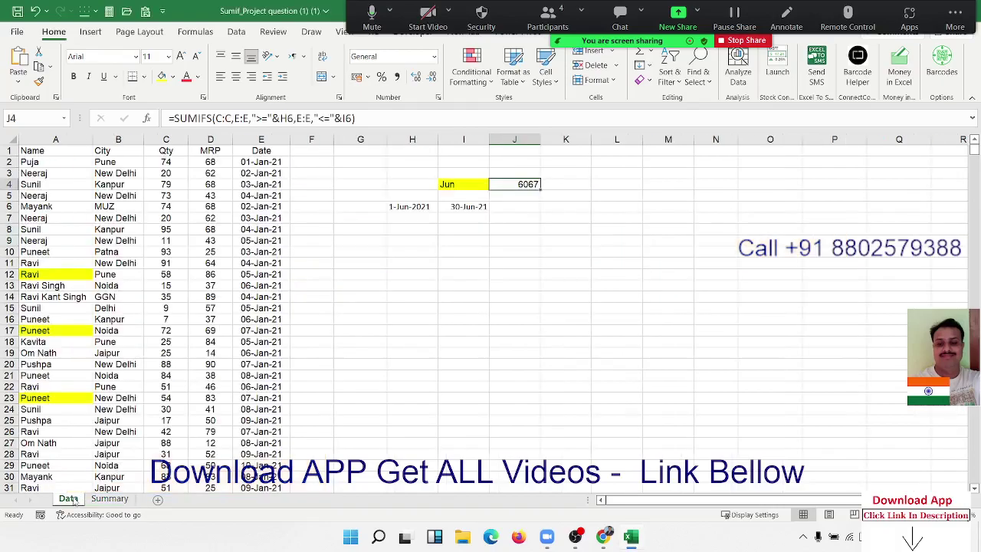
{"action": "left_click", "coordinate": [44, 141]}
{"action": "left_click", "coordinate": [106, 140]}
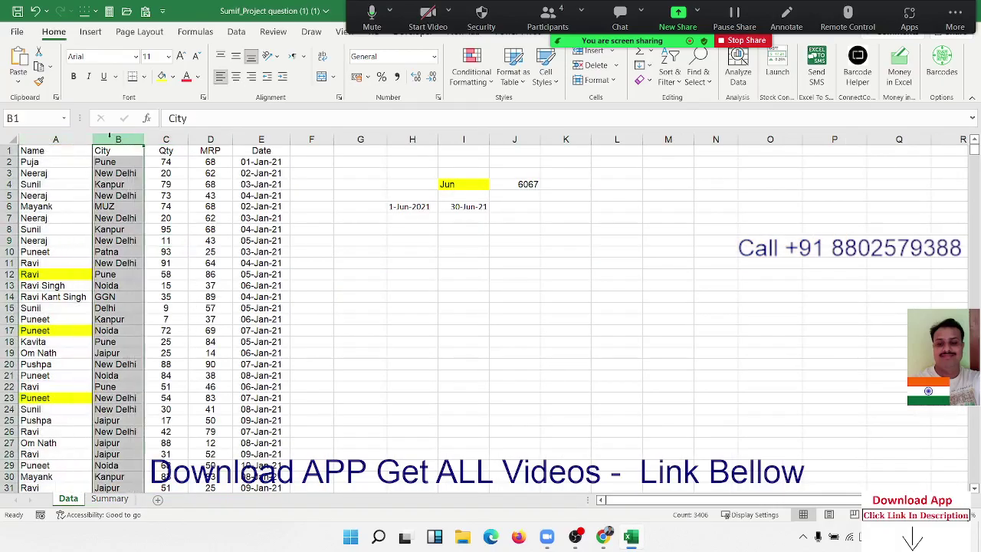
{"action": "left_click", "coordinate": [169, 140]}
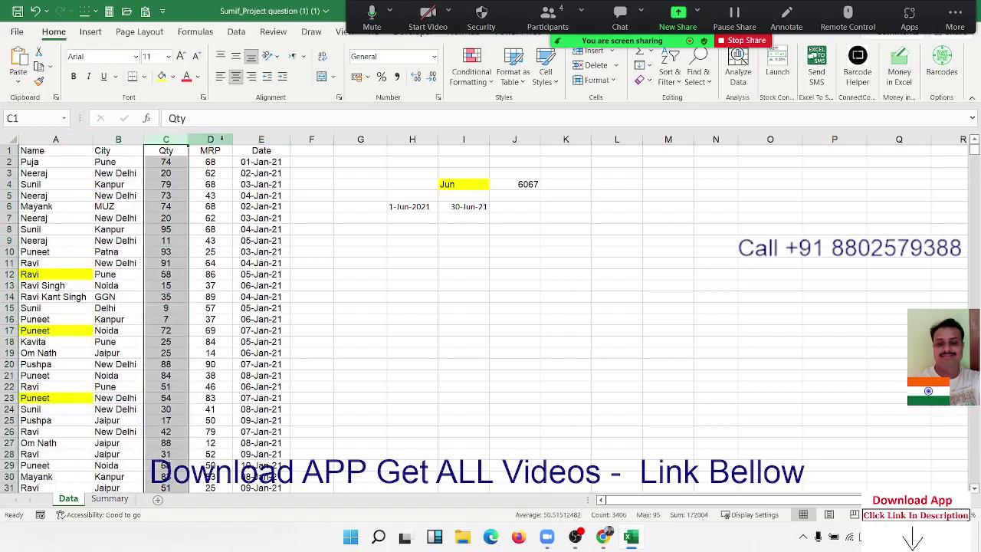
{"action": "left_click", "coordinate": [210, 140]}
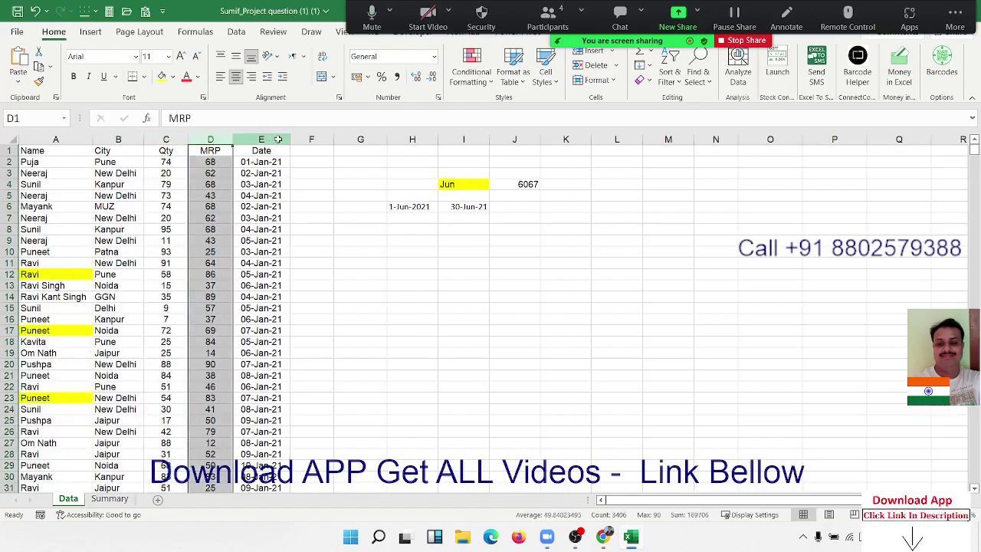
{"action": "left_click", "coordinate": [277, 139]}
Check the Date values and jump to the last data row (3406) and back
{"action": "left_click", "coordinate": [273, 172]}
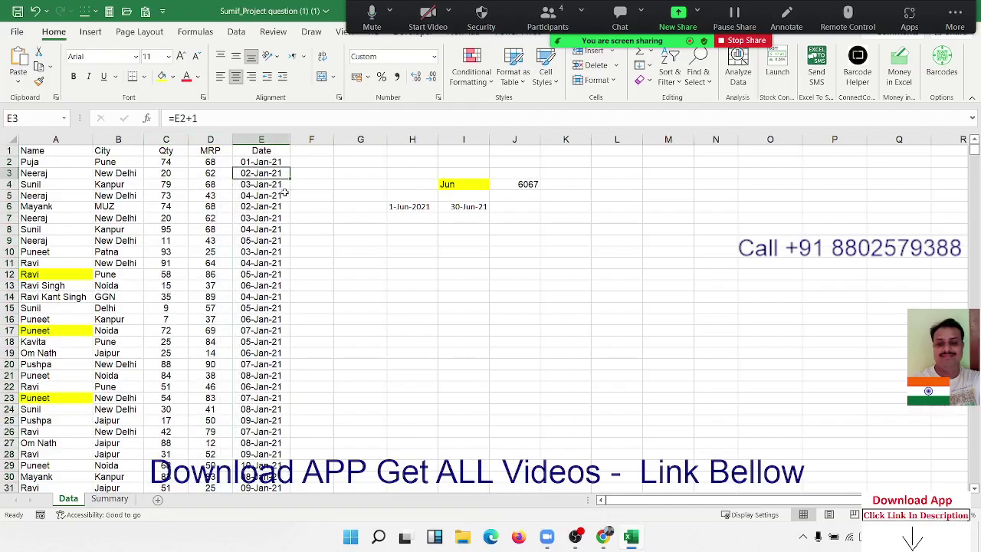
{"action": "key", "text": "ctrl+Down"}
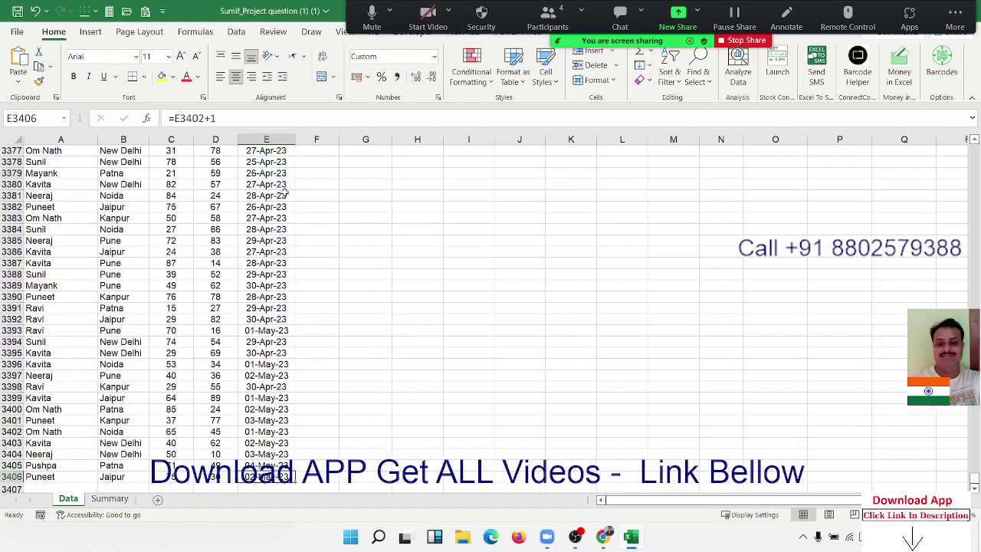
{"action": "key", "text": "ctrl+Up"}
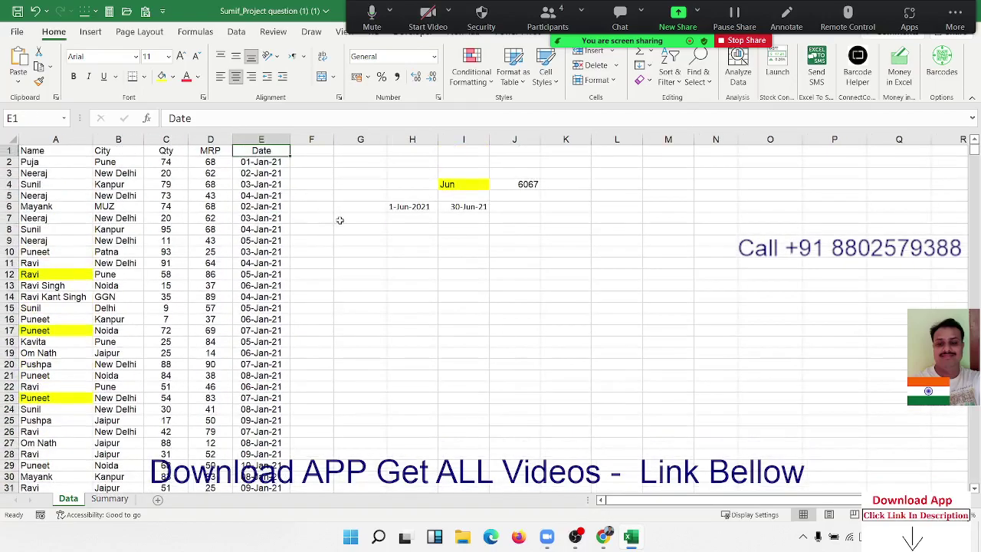
Clear the old Jun summary block in G3:J8
{"action": "left_click_drag", "start_coordinate": [358, 172], "coordinate": [539, 232]}
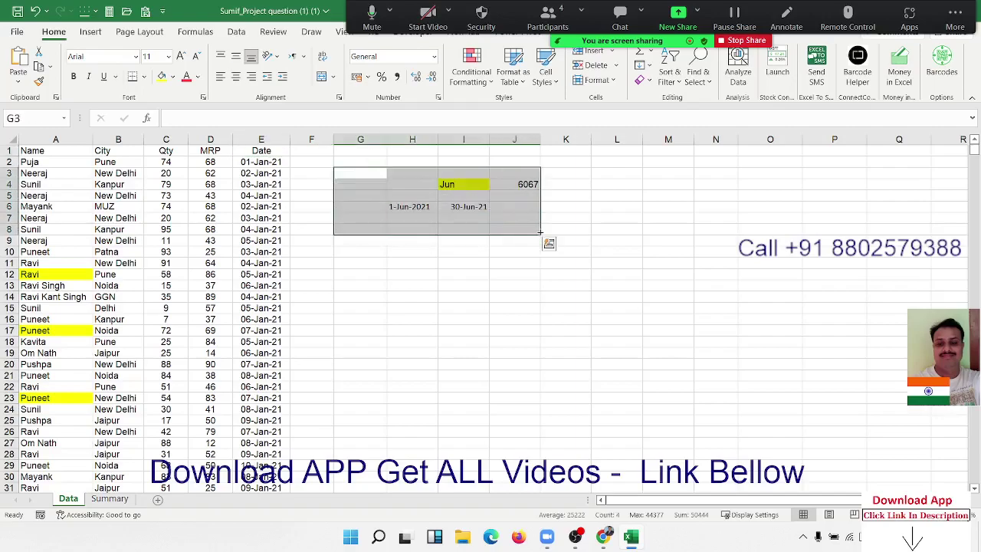
{"action": "key", "text": "Delete"}
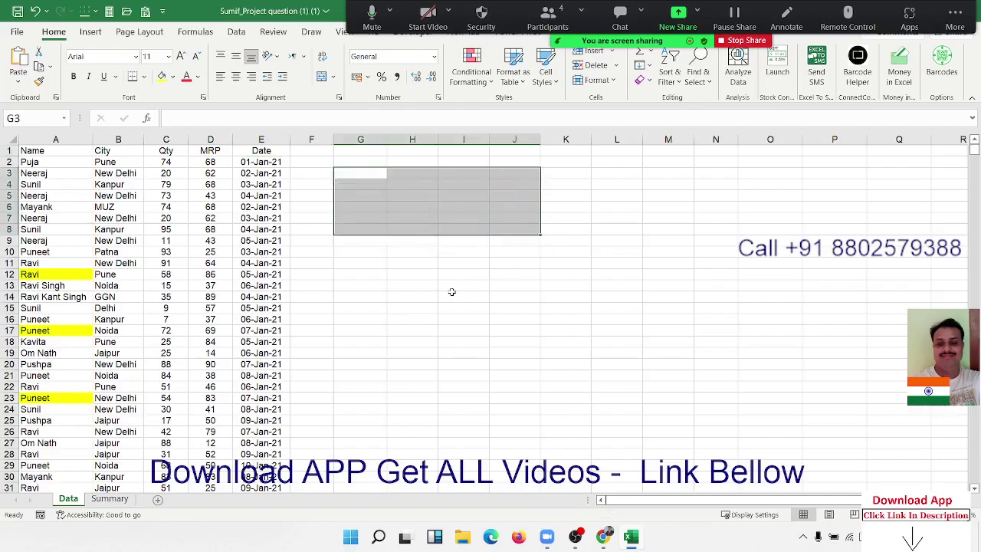
{"action": "left_click", "coordinate": [452, 292]}
Enter the month label JAN in cell H4
{"action": "left_click", "coordinate": [408, 191]}
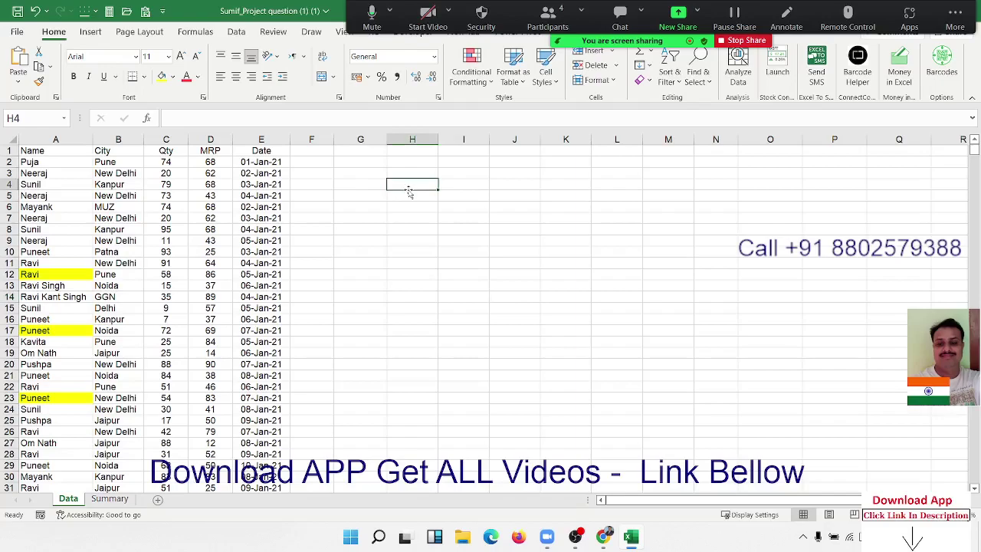
{"action": "type", "text": "JAN"}
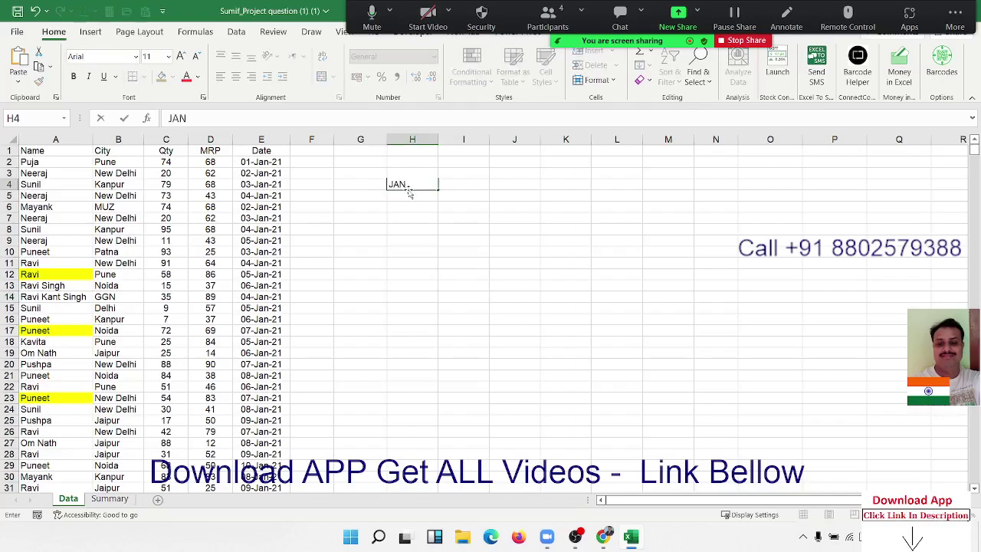
{"action": "key", "text": "Tab"}
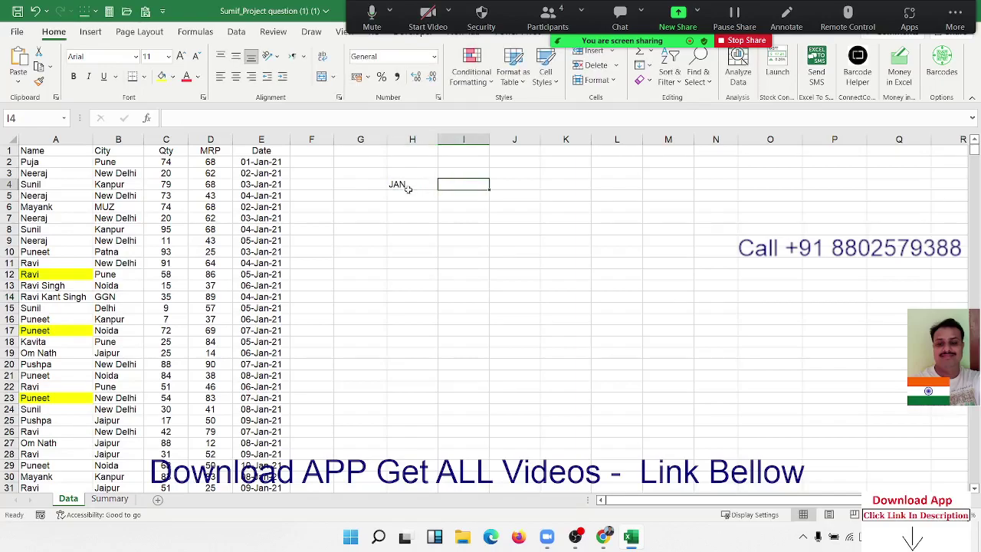
{"action": "key", "text": "Left"}
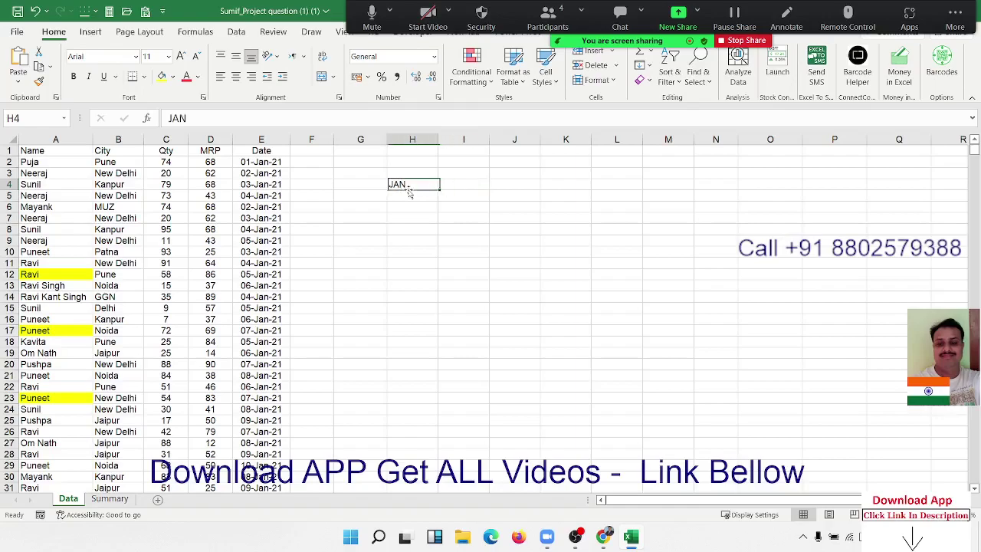
{"action": "key", "text": "Left"}
{"action": "key", "text": "Left"}
{"action": "key", "text": "Left"}
{"action": "key", "text": "Up"}
{"action": "key", "text": "Up"}
{"action": "key", "text": "Up"}
Enter =TEXT(E2,"MMM") in F2 and fill it down column F to show each month
{"action": "key", "text": "Right"}
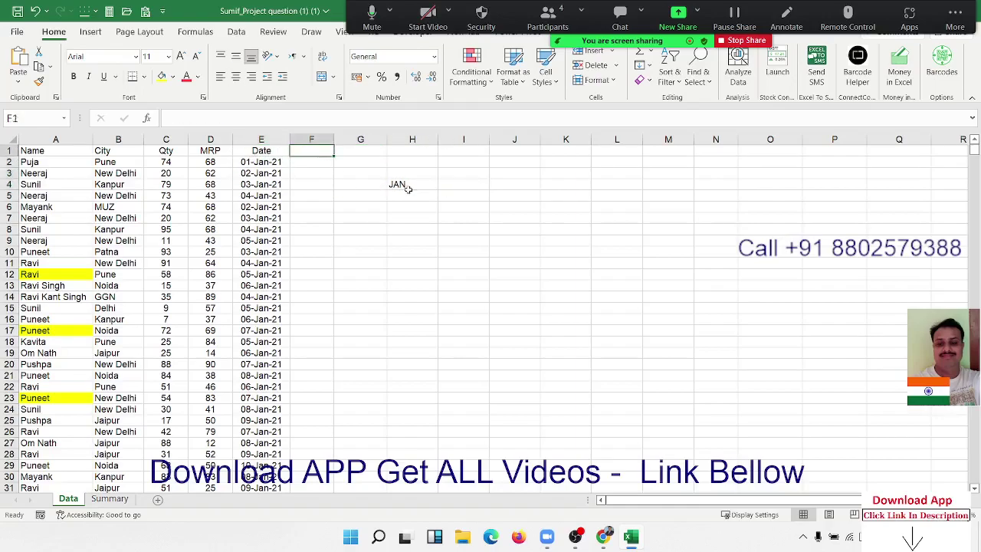
{"action": "key", "text": "Down"}
{"action": "type", "text": "="}
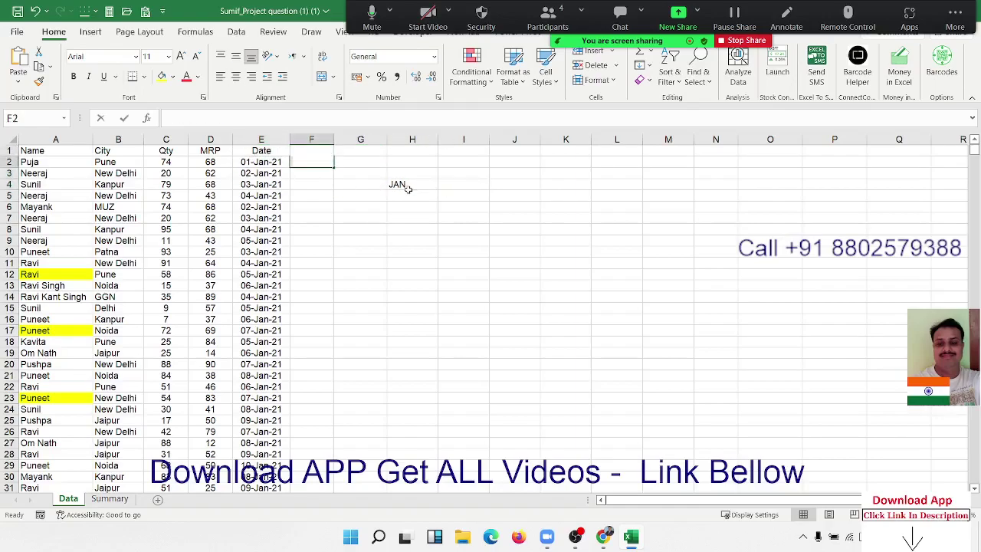
{"action": "type", "text": "TEXT("}
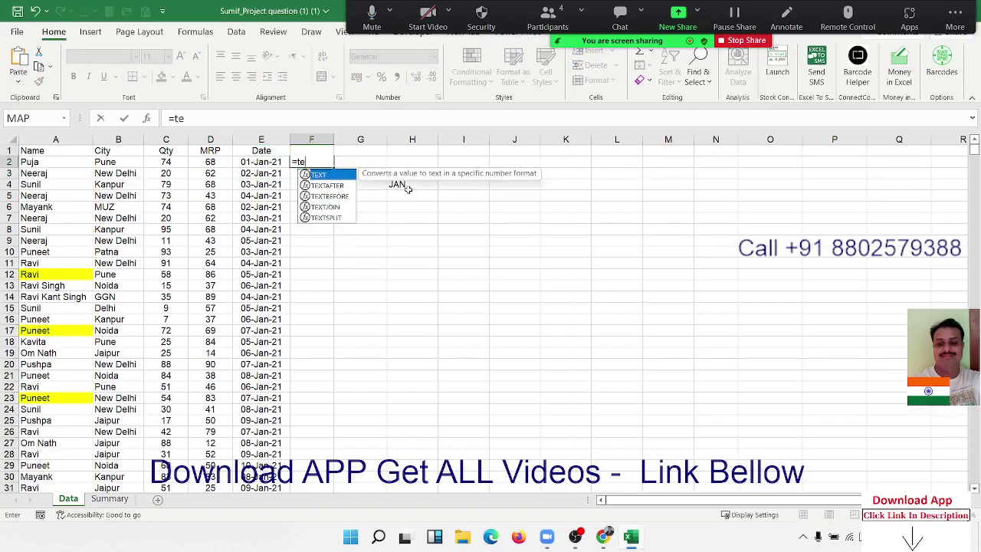
{"action": "key", "text": "Left"}
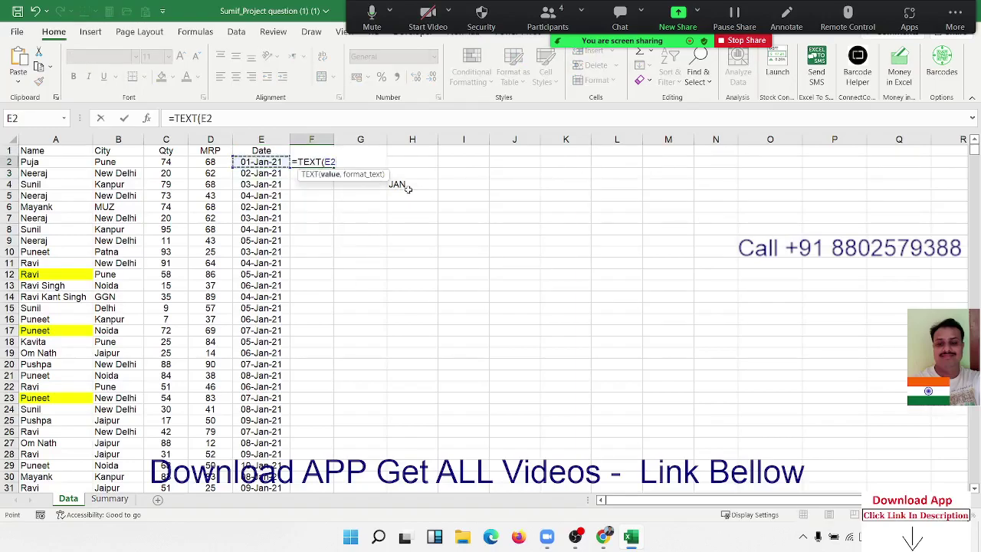
{"action": "type", "text": ",\"DD"}
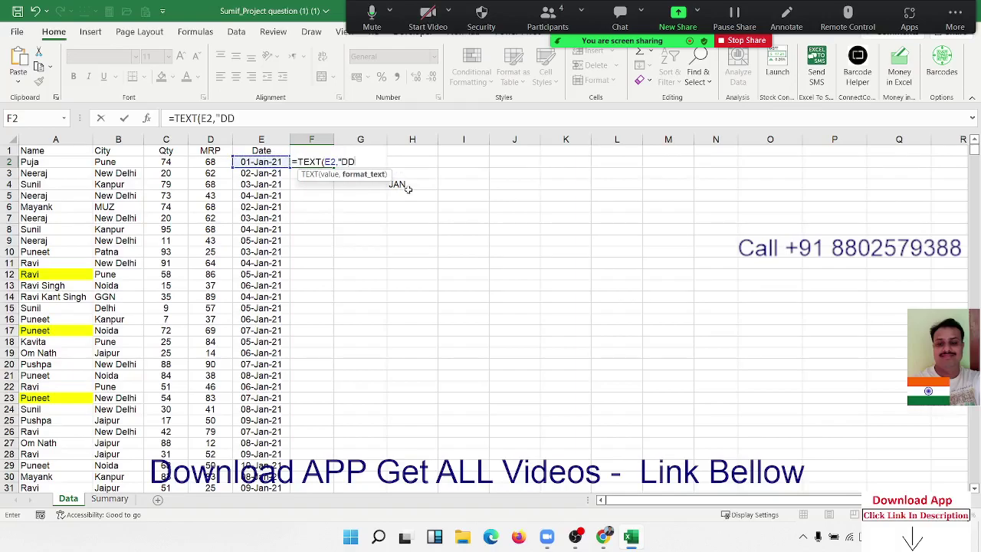
{"action": "type", "text": "D\""}
{"action": "key", "text": "BackSpace"}
{"action": "key", "text": "BackSpace"}
{"action": "key", "text": "BackSpace"}
{"action": "key", "text": "BackSpace"}
{"action": "type", "text": "MMM"}
{"action": "type", "text": ")"}
{"action": "key", "text": "Return"}
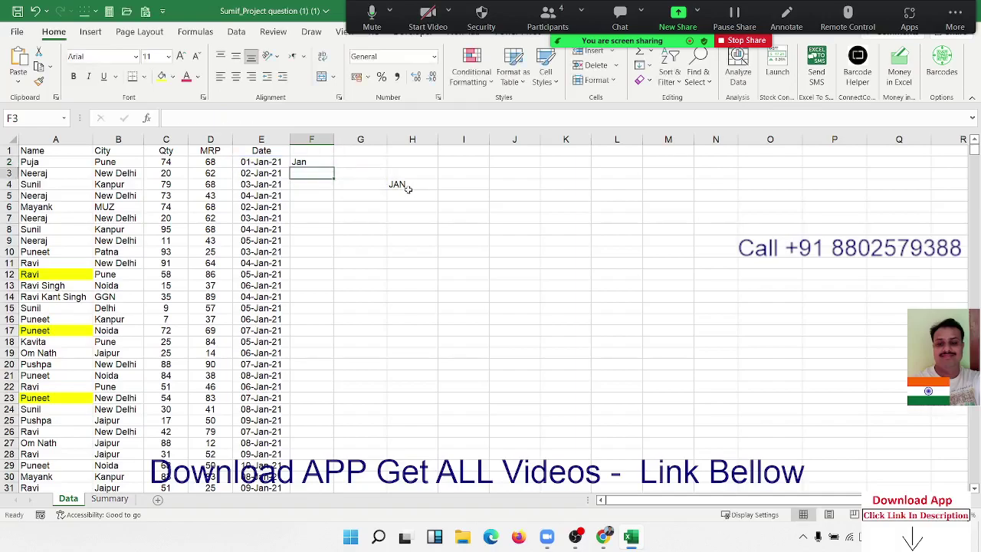
{"action": "left_click", "coordinate": [409, 188]}
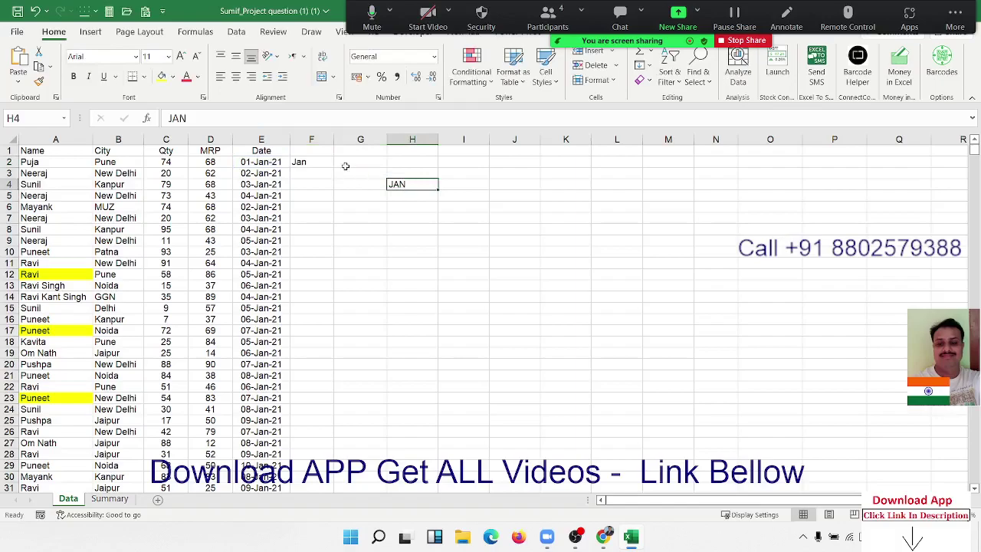
{"action": "left_click", "coordinate": [307, 163]}
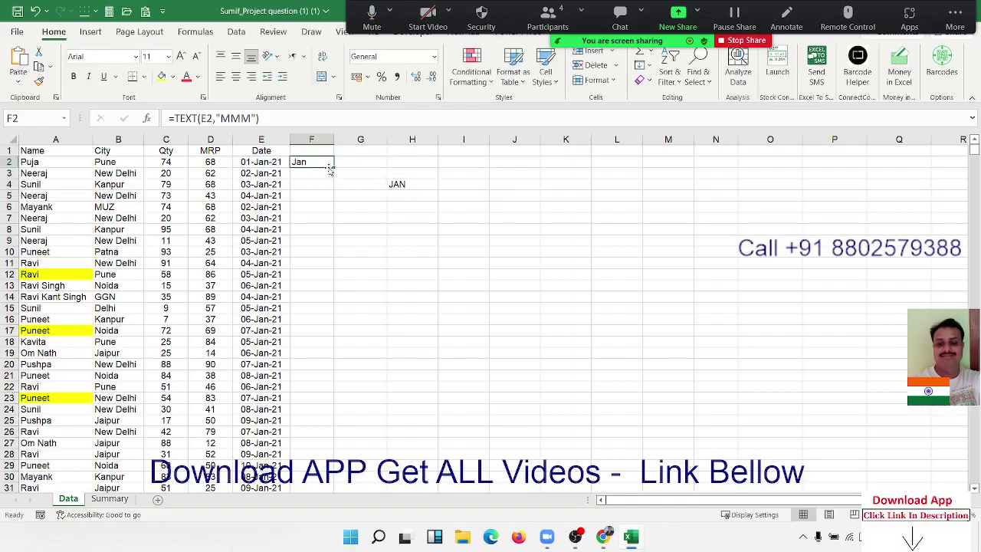
{"action": "double_click", "coordinate": [332, 167]}
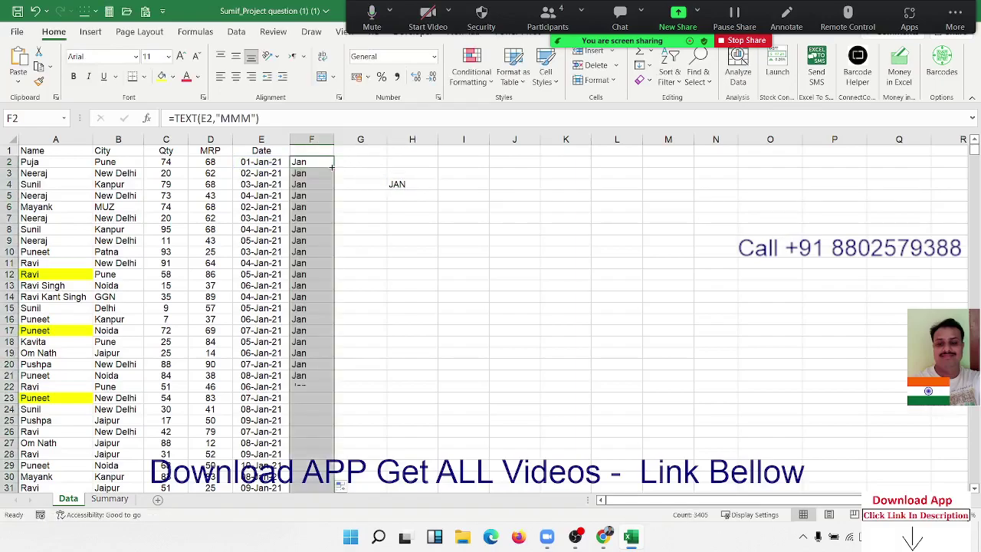
Enter =SUMIF(F:F,H4,C:C) in I4 to total January Qty (17717), then select column F
{"action": "left_click", "coordinate": [449, 186]}
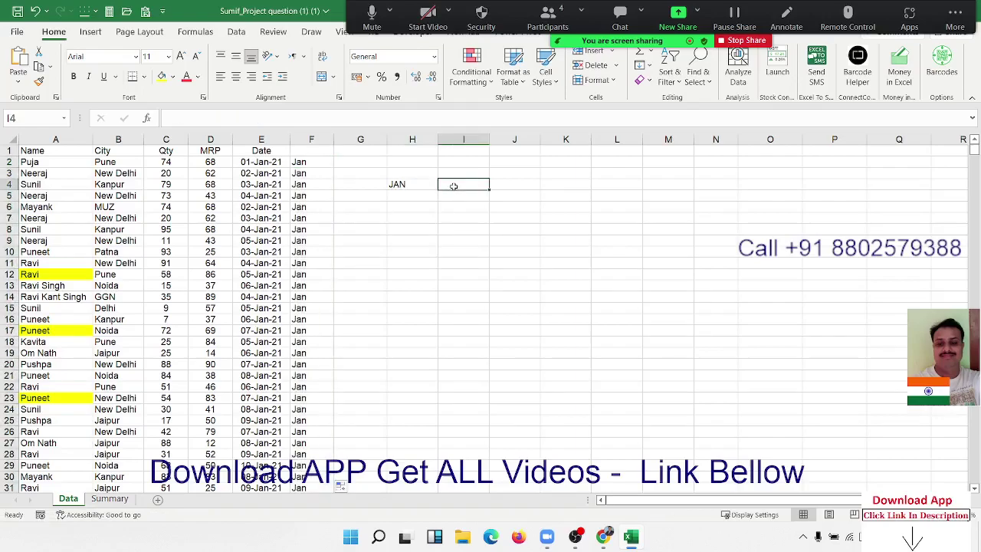
{"action": "type", "text": "=sum"}
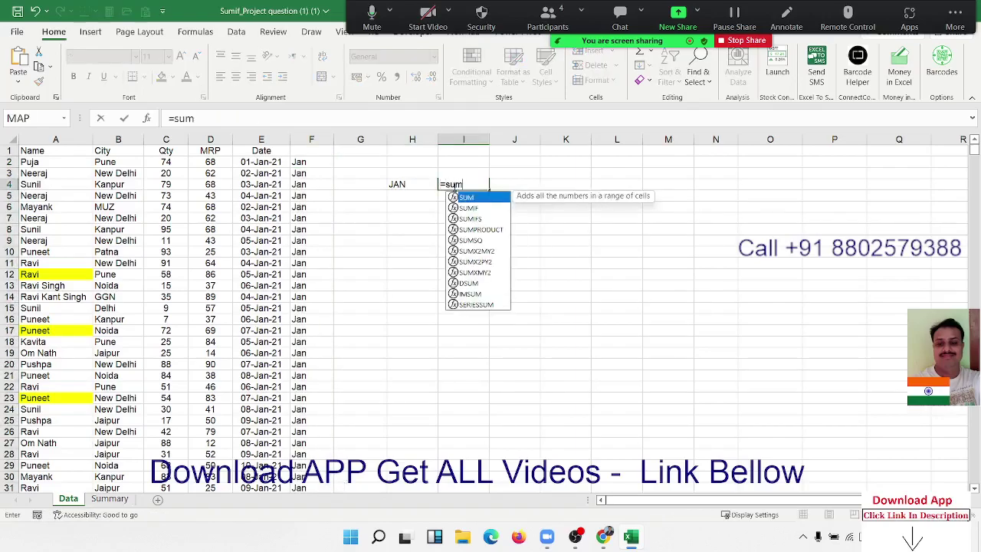
{"action": "key", "text": "Down"}
{"action": "key", "text": "Tab"}
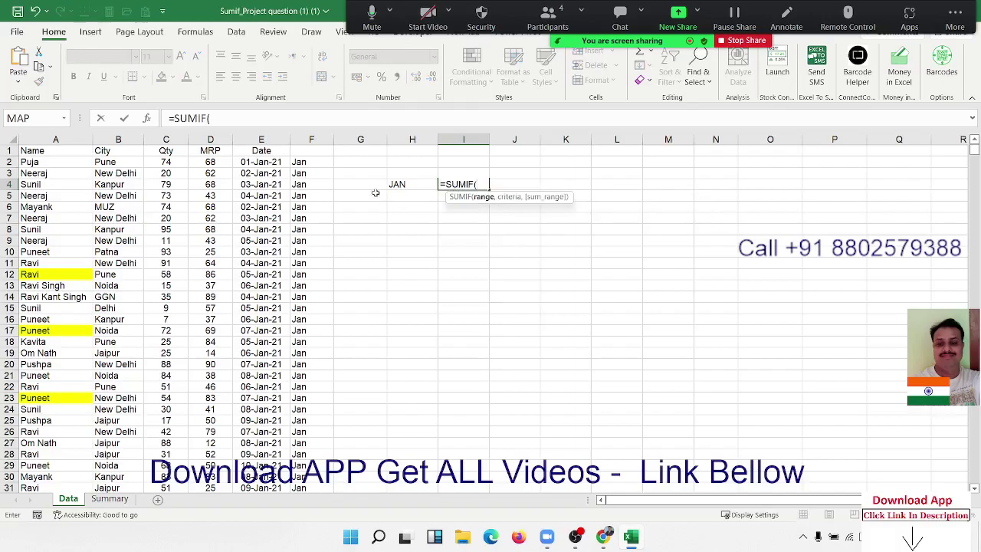
{"action": "left_click", "coordinate": [312, 138]}
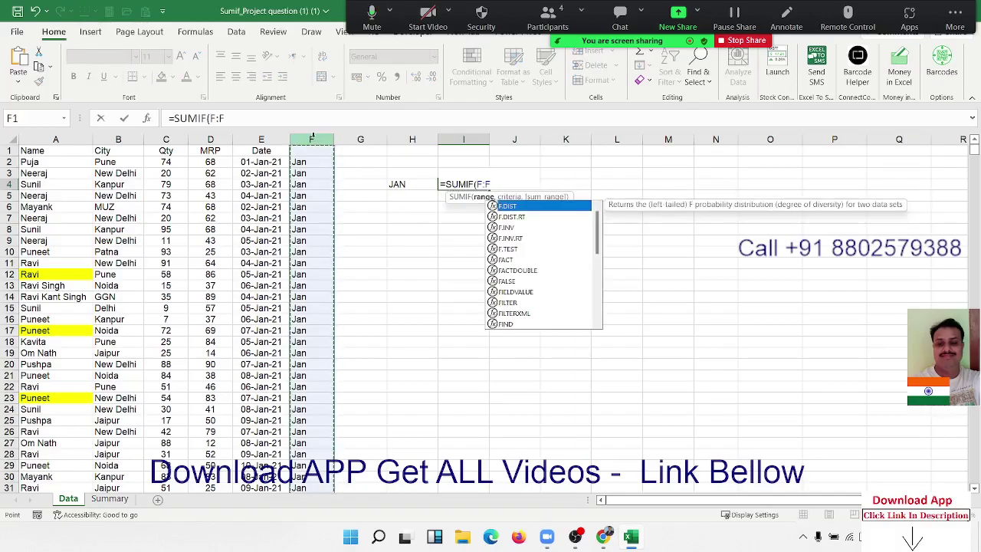
{"action": "type", "text": ","}
{"action": "left_click", "coordinate": [399, 184]}
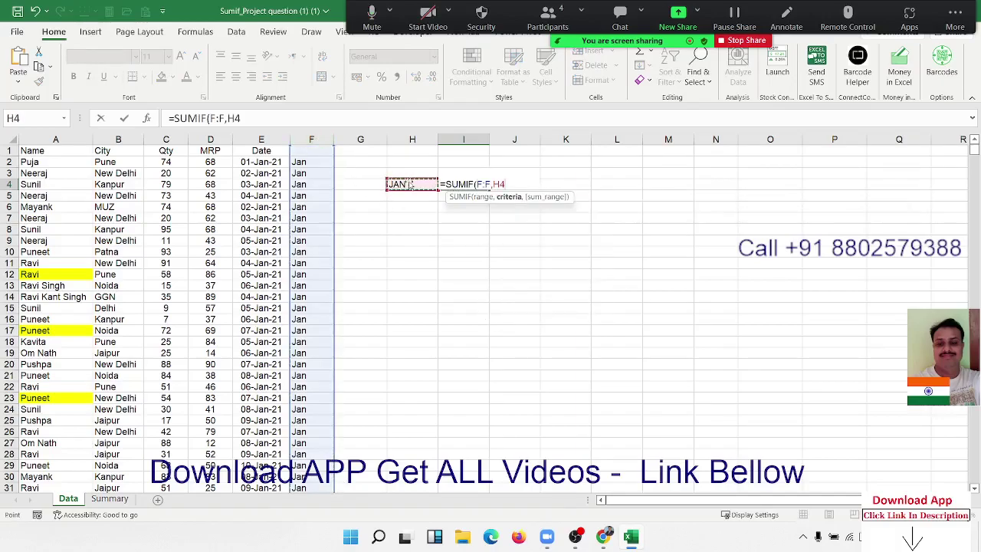
{"action": "type", "text": ","}
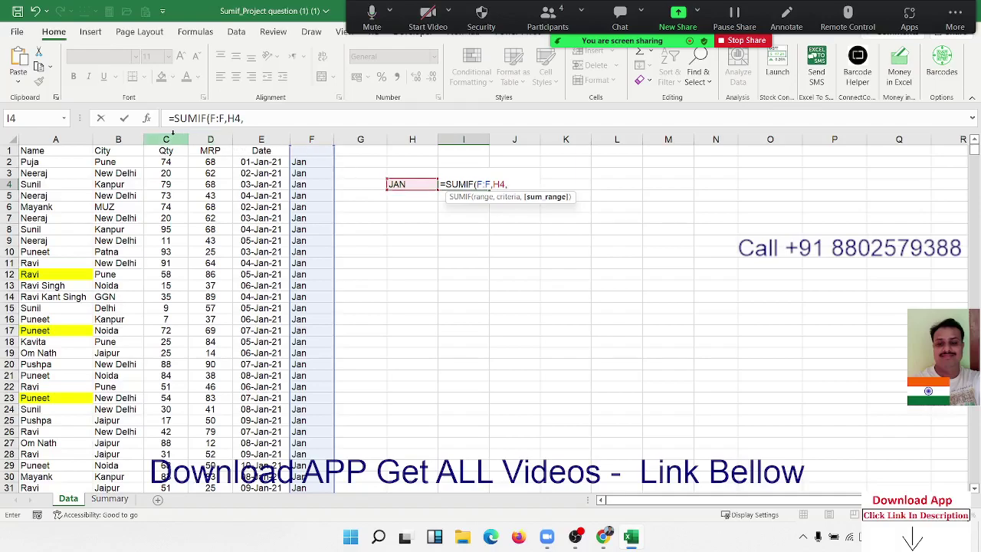
{"action": "left_click", "coordinate": [170, 136]}
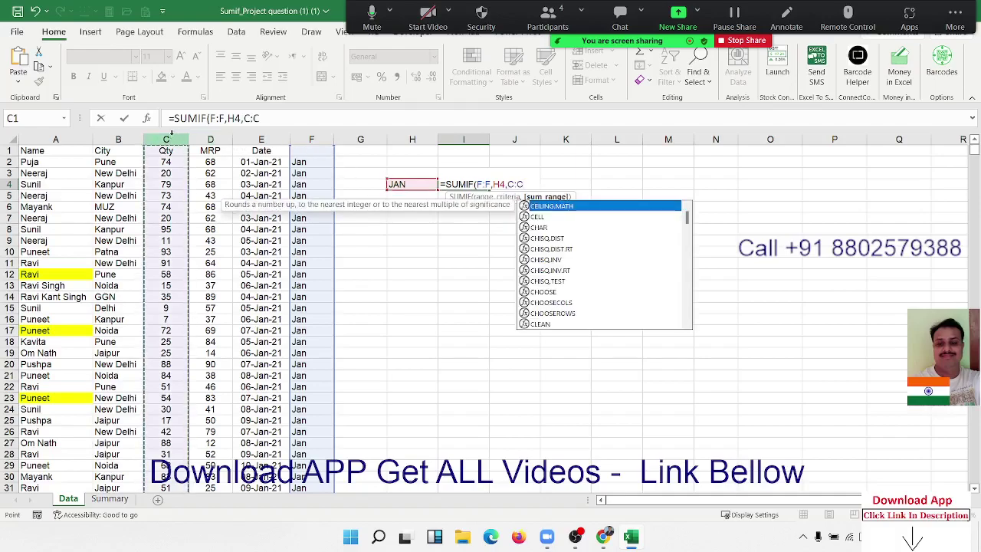
{"action": "key", "text": "Return"}
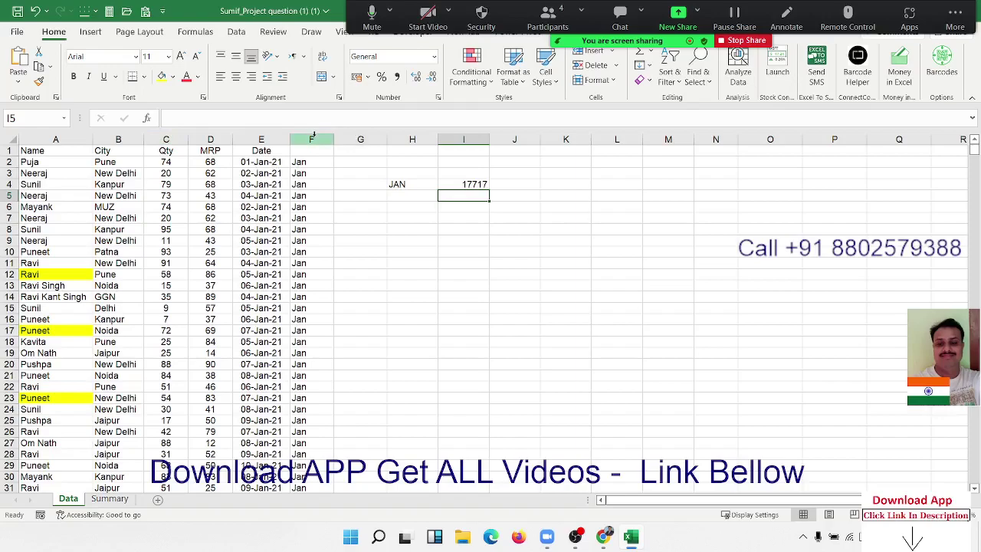
{"action": "left_click", "coordinate": [312, 138]}
Clear the column F month values and the old label and result cells in G2:I6
{"action": "key", "text": "Delete"}
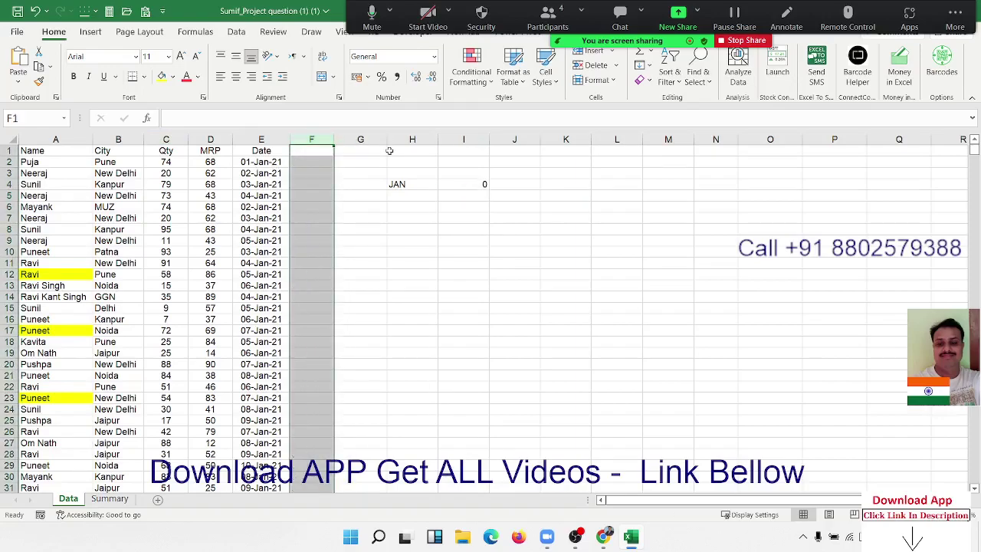
{"action": "left_click_drag", "start_coordinate": [365, 161], "coordinate": [489, 208]}
{"action": "key", "text": "Delete"}
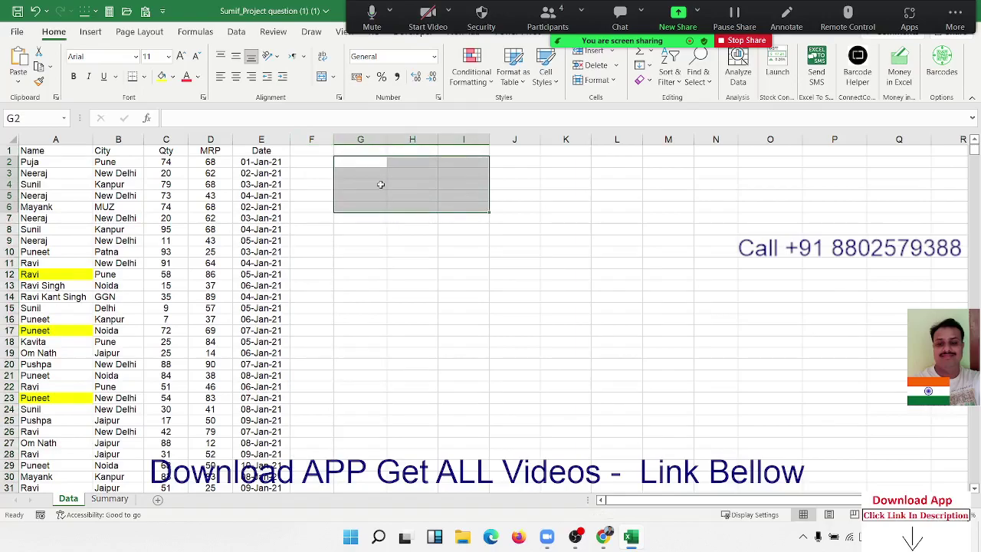
Re-enter JAN in H4 and move to G6
{"action": "left_click", "coordinate": [411, 182]}
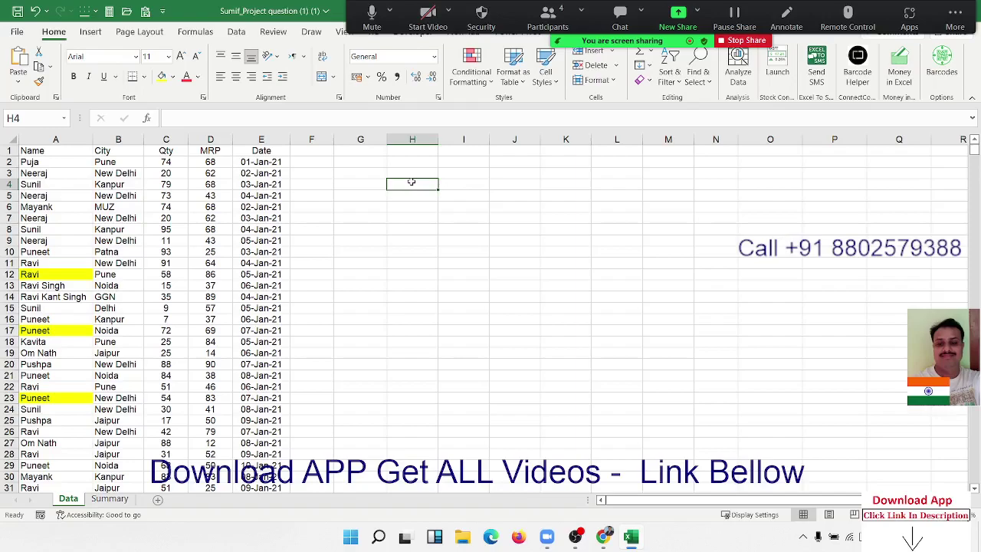
{"action": "type", "text": "JAN"}
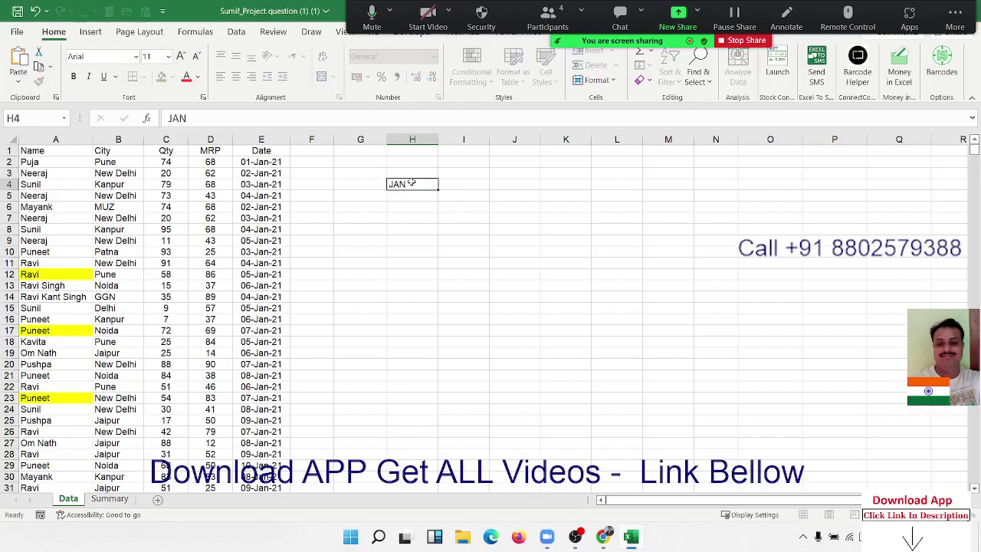
{"action": "key", "text": "Return"}
{"action": "key", "text": "Left"}
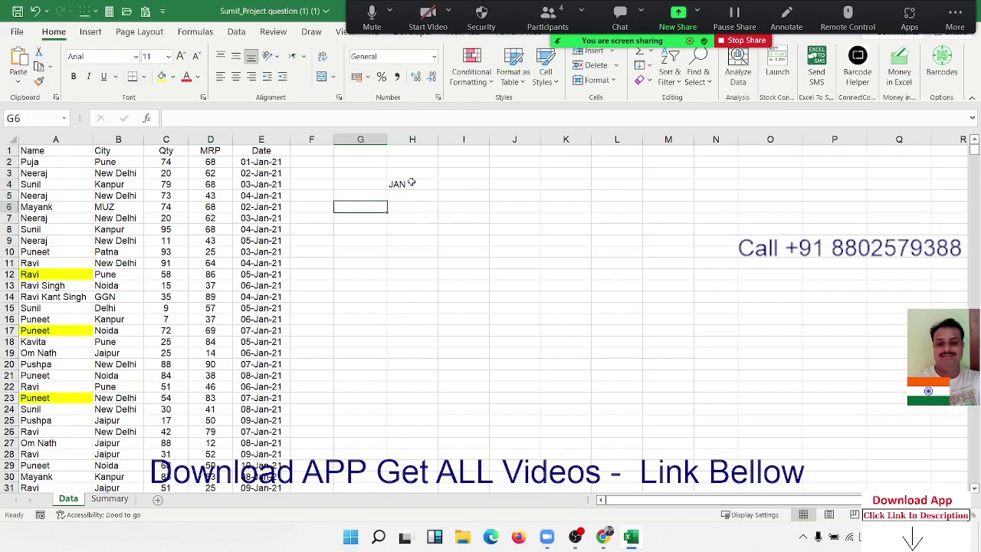
Enter ="1-"&H4&"-2022" in G6 to build the start date 1-JAN-2022
{"action": "type", "text": "=\""}
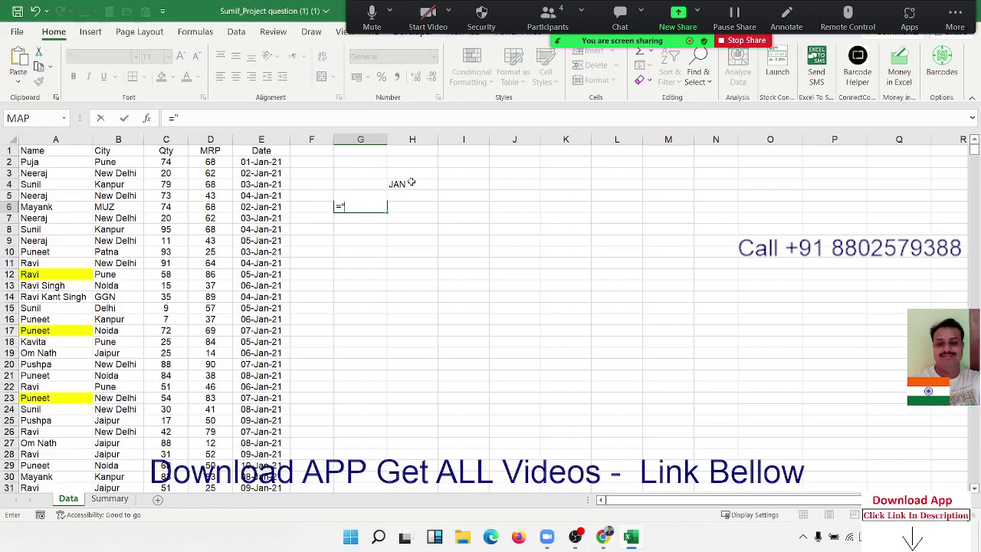
{"action": "type", "text": "1-\""}
{"action": "type", "text": "&"}
{"action": "left_click", "coordinate": [411, 183]}
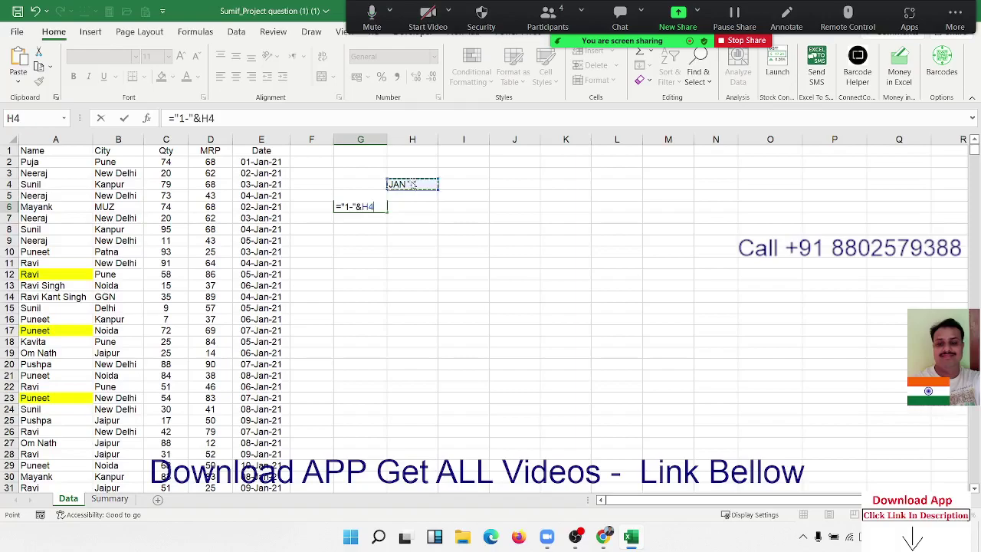
{"action": "type", "text": "&"}
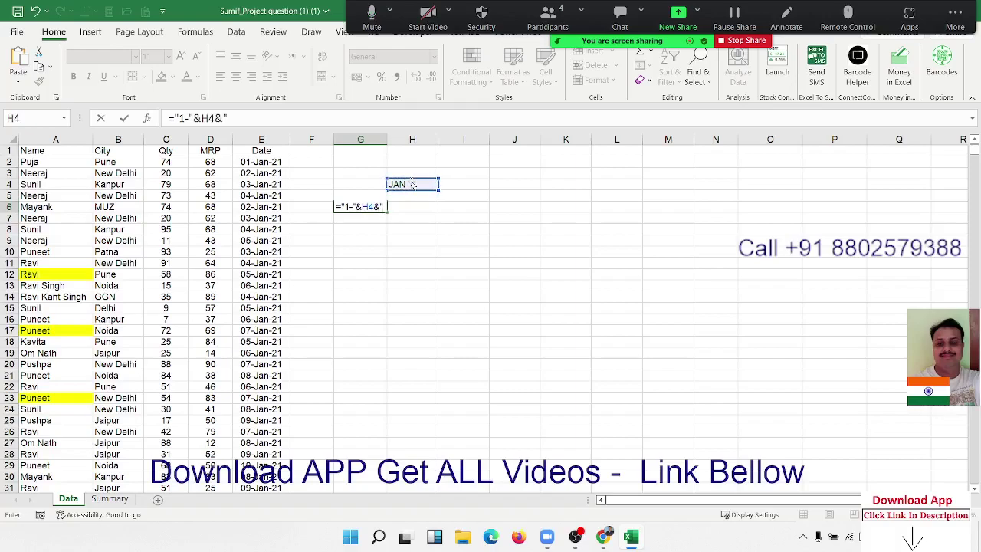
{"action": "type", "text": "-20"}
{"action": "type", "text": "22\""}
{"action": "key", "text": "Return"}
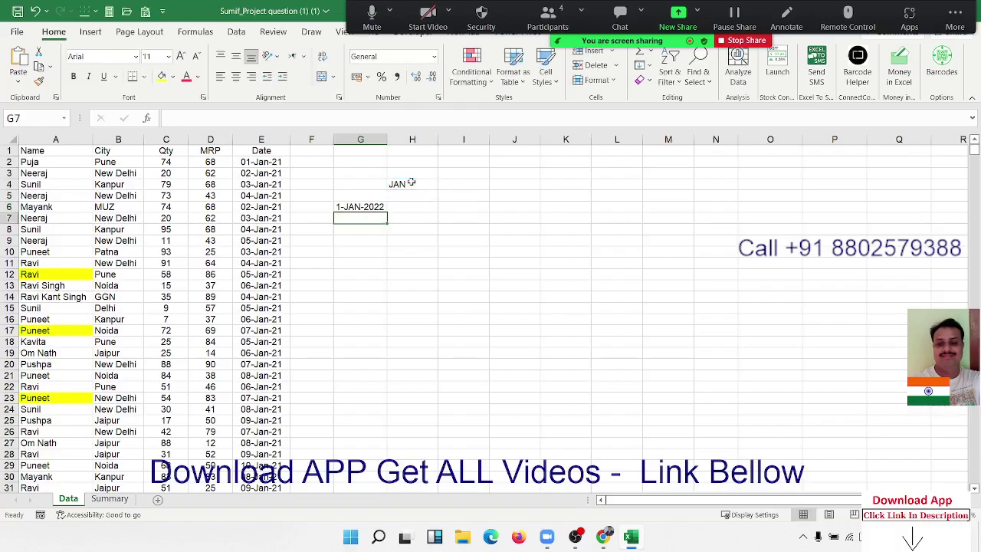
{"action": "key", "text": "Up"}
Enter =EOMONTH(G6,0) in H6 and format it as a date (31-Jan-22)
{"action": "key", "text": "Right"}
{"action": "type", "text": "="}
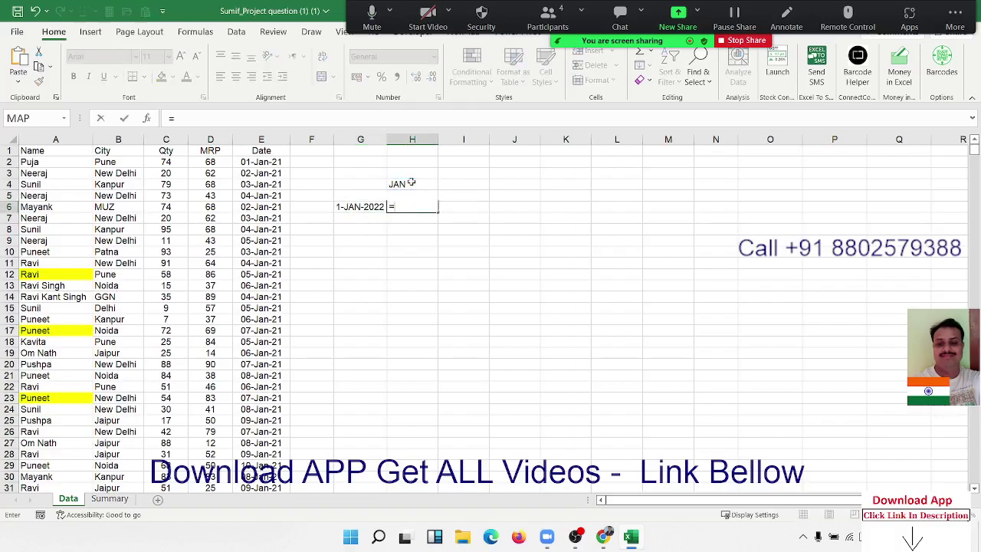
{"action": "type", "text": "eo"}
{"action": "key", "text": "Tab"}
{"action": "key", "text": "Left"}
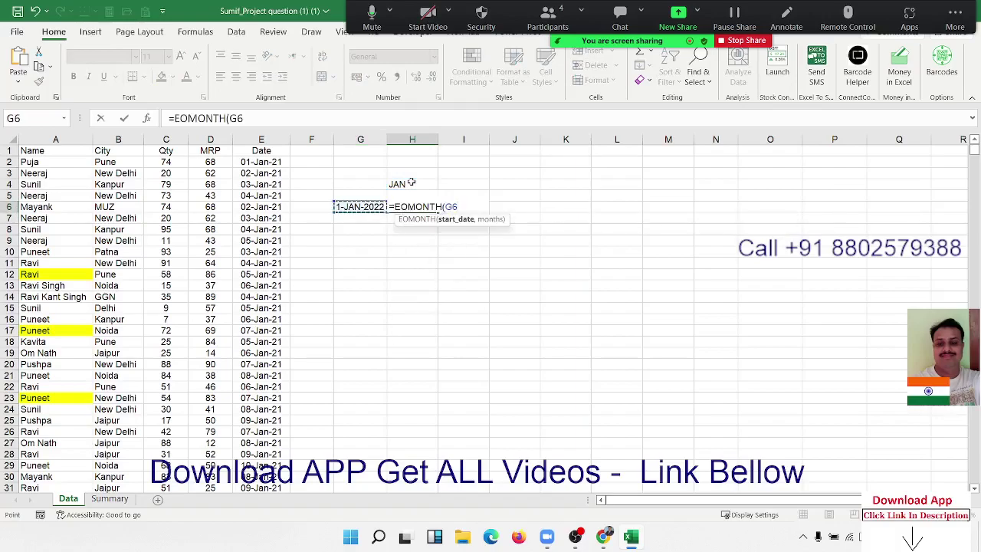
{"action": "type", "text": ",0"}
{"action": "key", "text": "Return"}
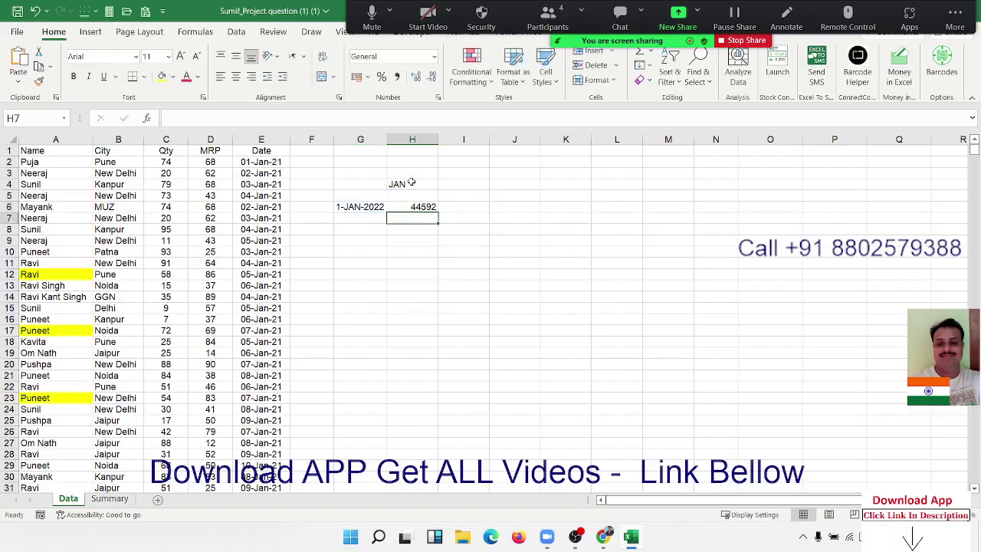
{"action": "key", "text": "Up"}
{"action": "key", "text": "ctrl+shift+3"}
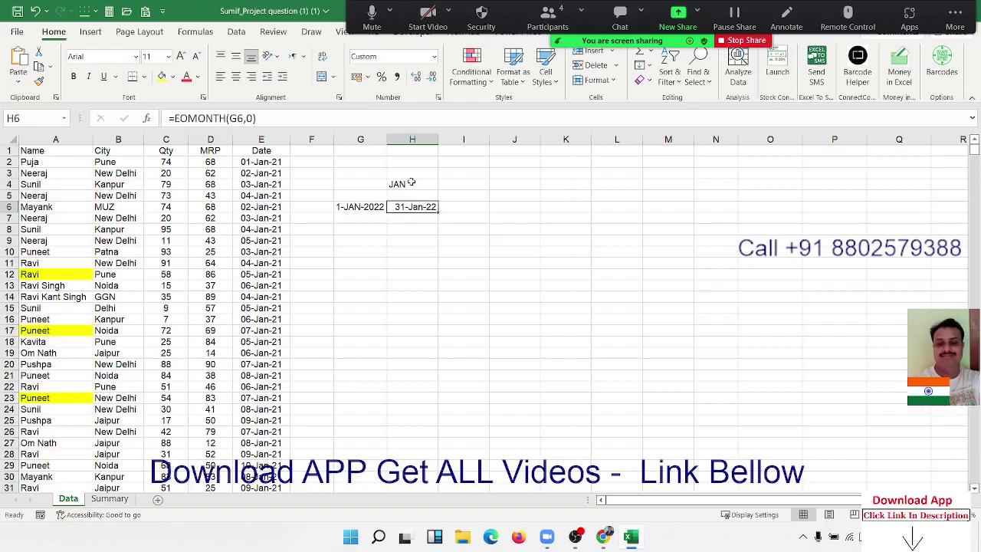
Begin a SUMIFS formula in I6
{"action": "key", "text": "Left"}
{"action": "key", "text": "Right"}
{"action": "key", "text": "Right"}
{"action": "type", "text": "="}
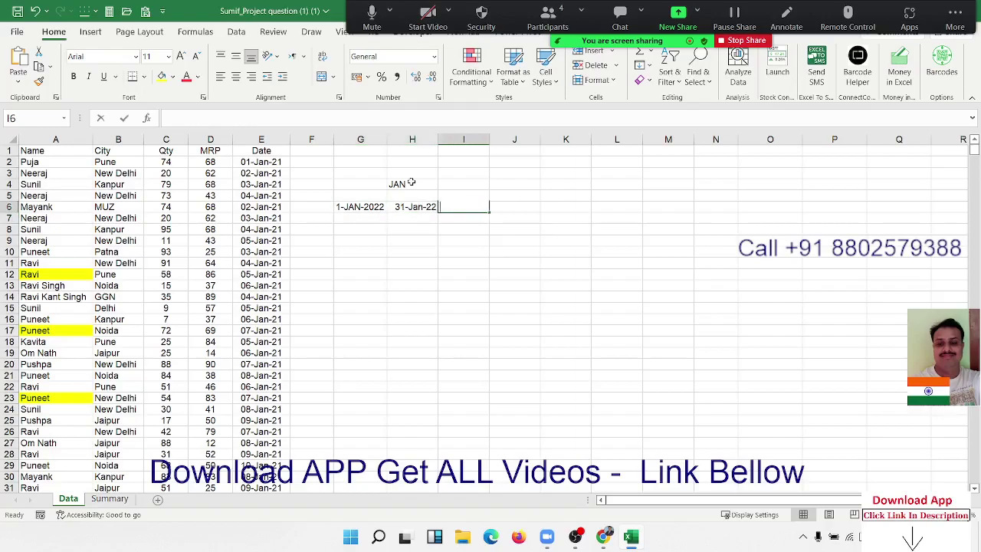
{"action": "type", "text": "sum"}
{"action": "key", "text": "Down"}
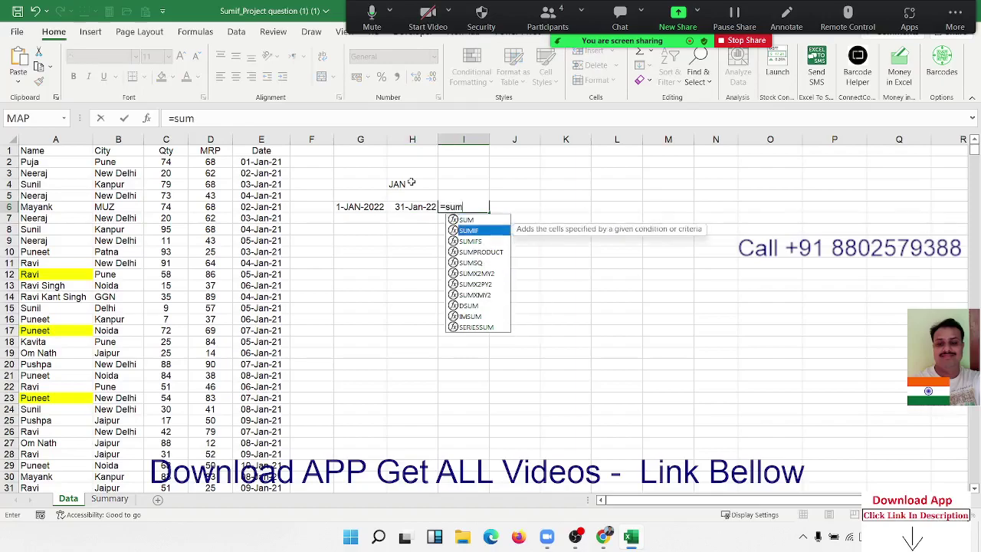
{"action": "key", "text": "Down"}
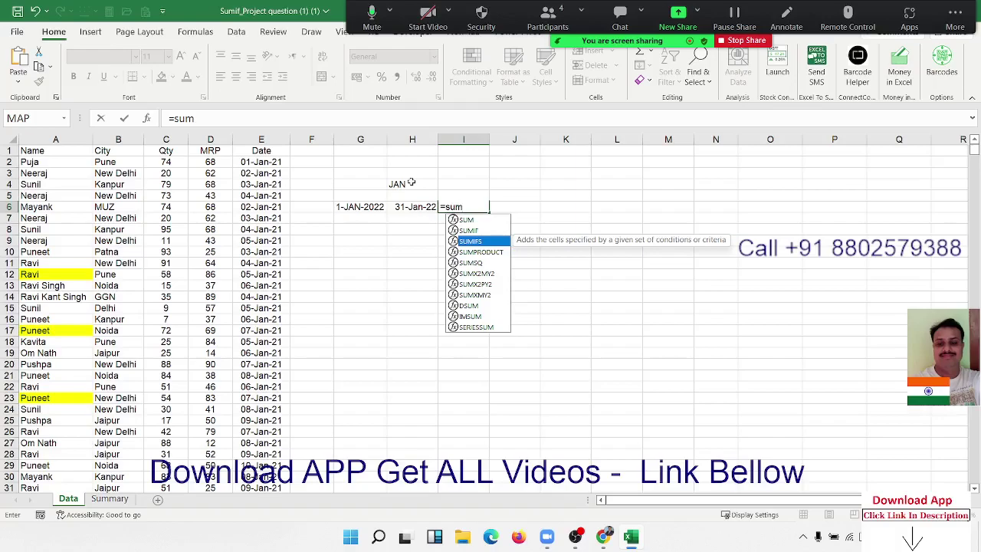
{"action": "key", "text": "Tab"}
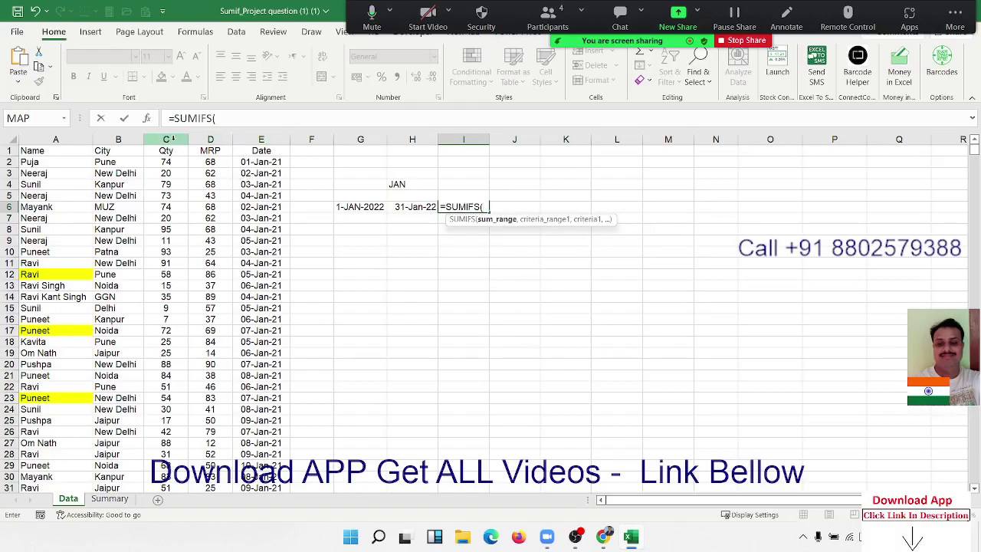
Use Qty (C:C) as the sum range with Date (E:E) ">="&G6 as the first criterion
{"action": "left_click", "coordinate": [167, 138]}
{"action": "type", "text": ","}
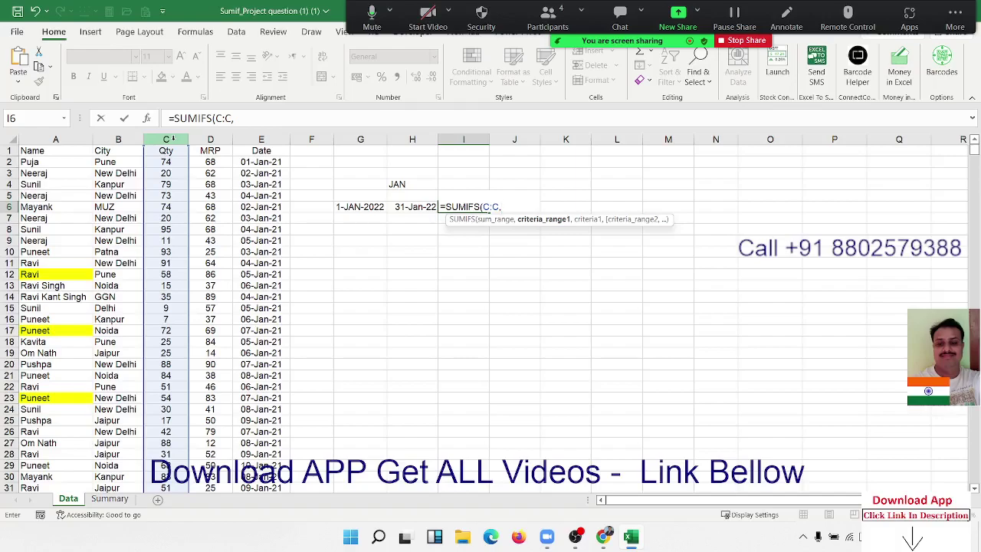
{"action": "left_click", "coordinate": [262, 140]}
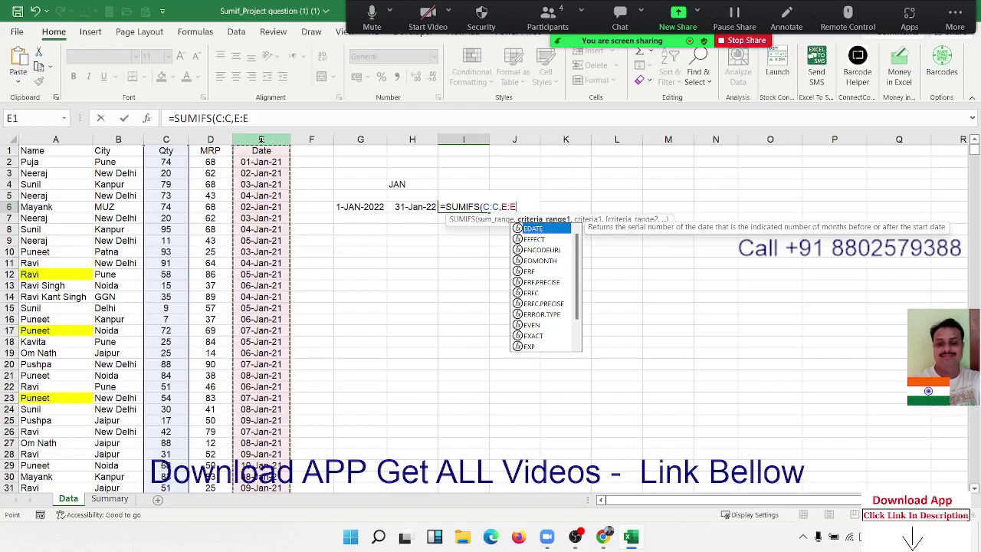
{"action": "type", "text": ",\""}
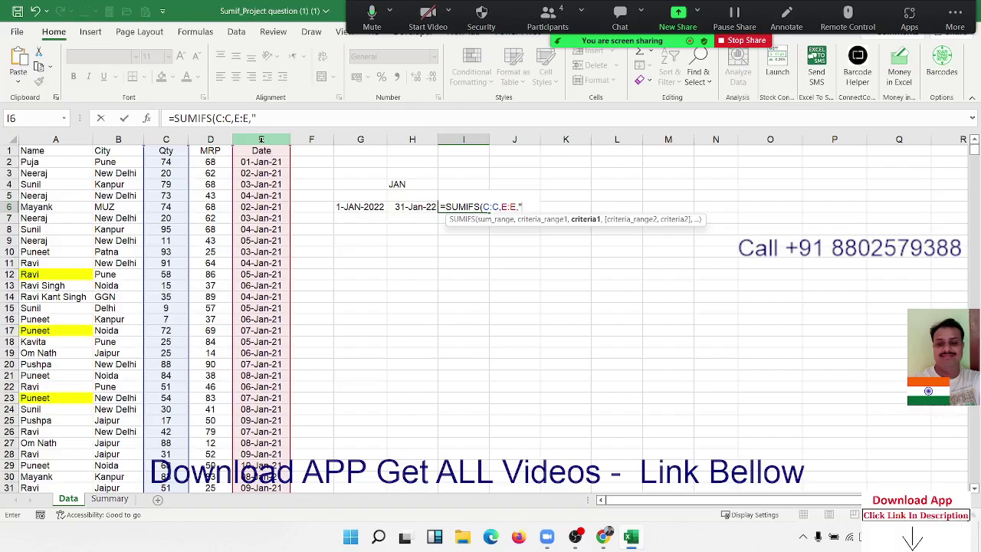
{"action": "type", "text": ">"}
{"action": "type", "text": "=\""}
{"action": "type", "text": "&"}
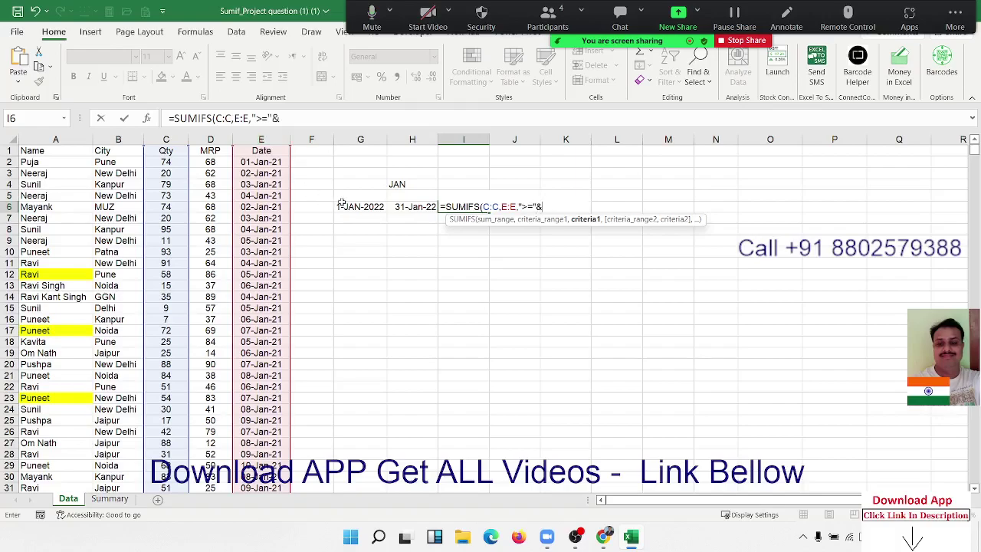
{"action": "left_click", "coordinate": [343, 206]}
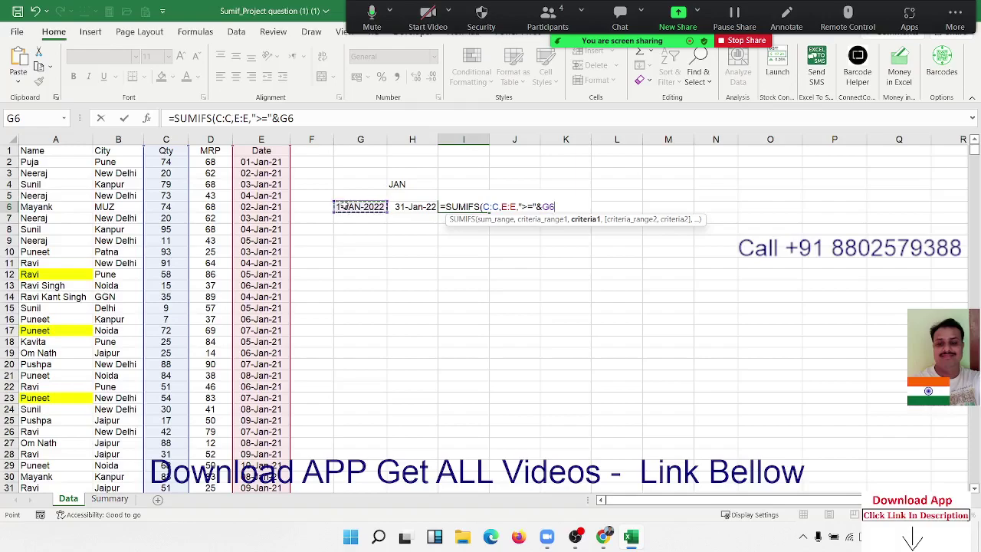
{"action": "type", "text": ","}
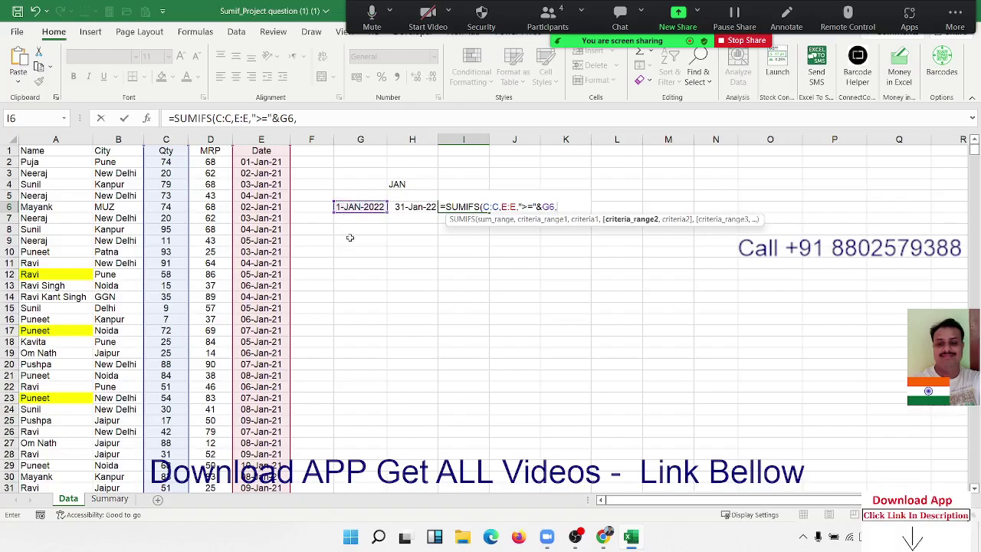
Add the E:E "<="&H6 criterion and close the SUMIFS in I6, giving 5855
{"action": "left_click", "coordinate": [257, 138]}
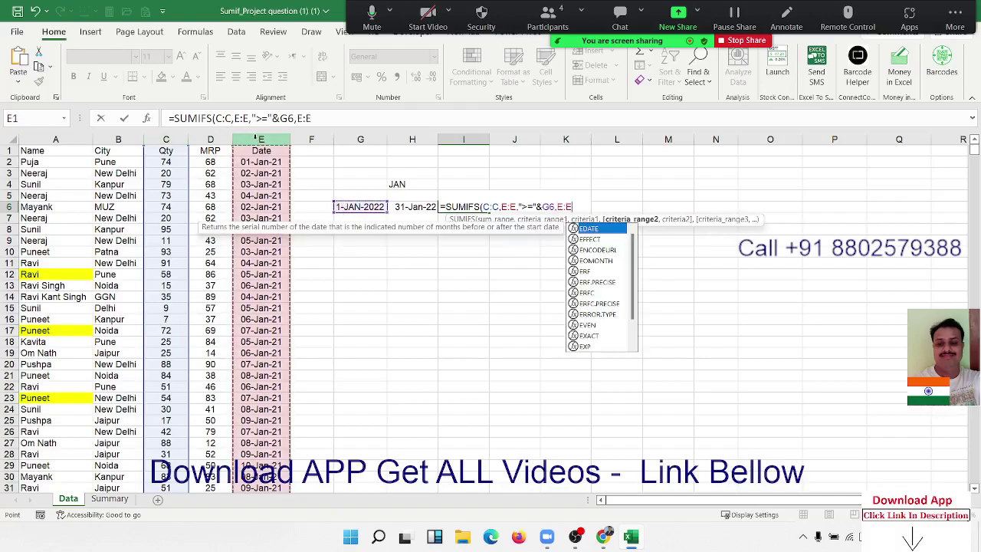
{"action": "type", "text": ","}
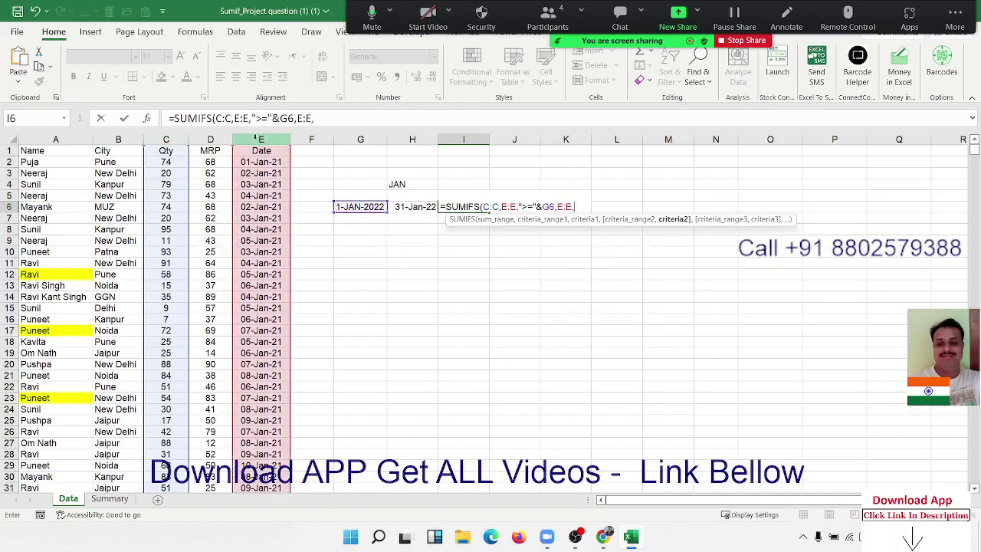
{"action": "type", "text": "\""}
{"action": "type", "text": "<="}
{"action": "type", "text": "\"&"}
{"action": "left_click", "coordinate": [399, 206]}
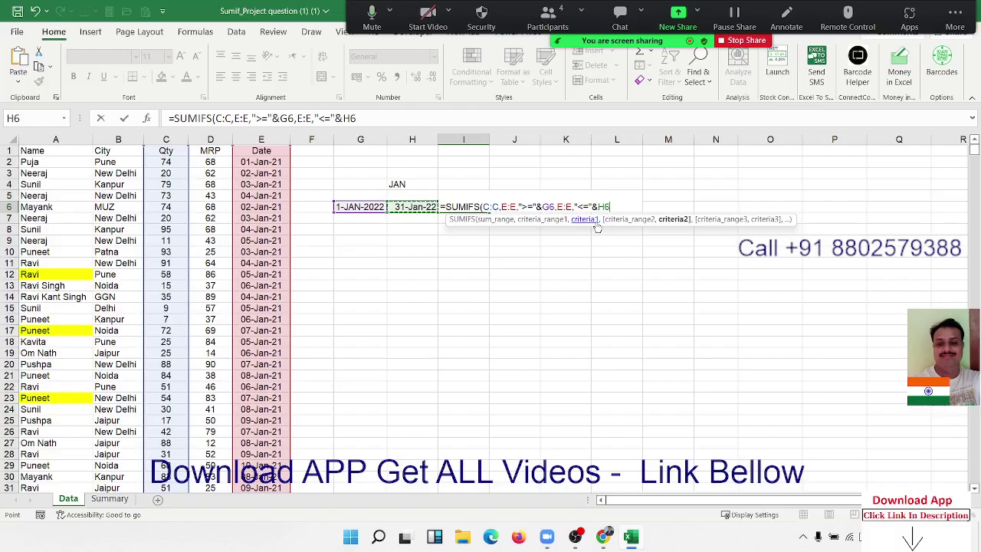
{"action": "type", "text": ")"}
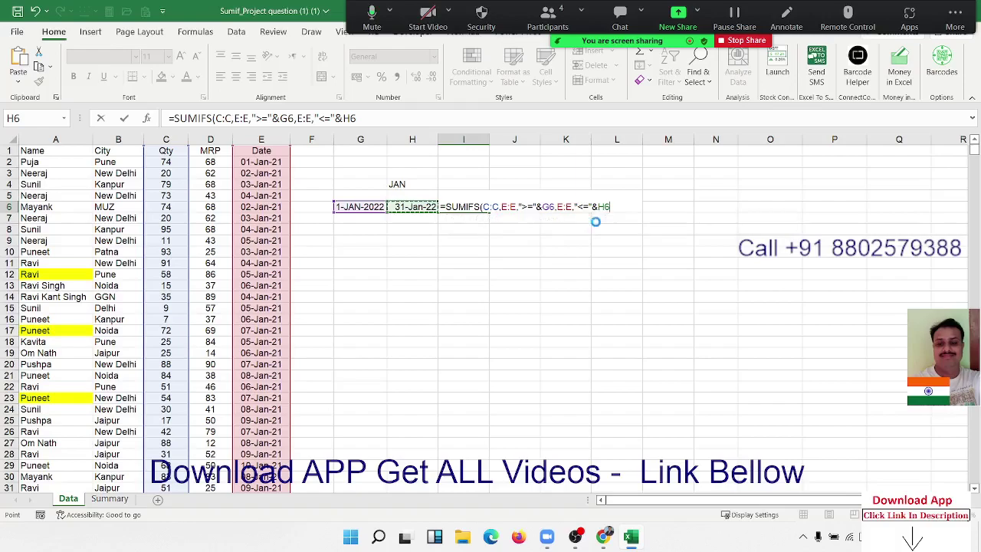
{"action": "key", "text": "ctrl+Return"}
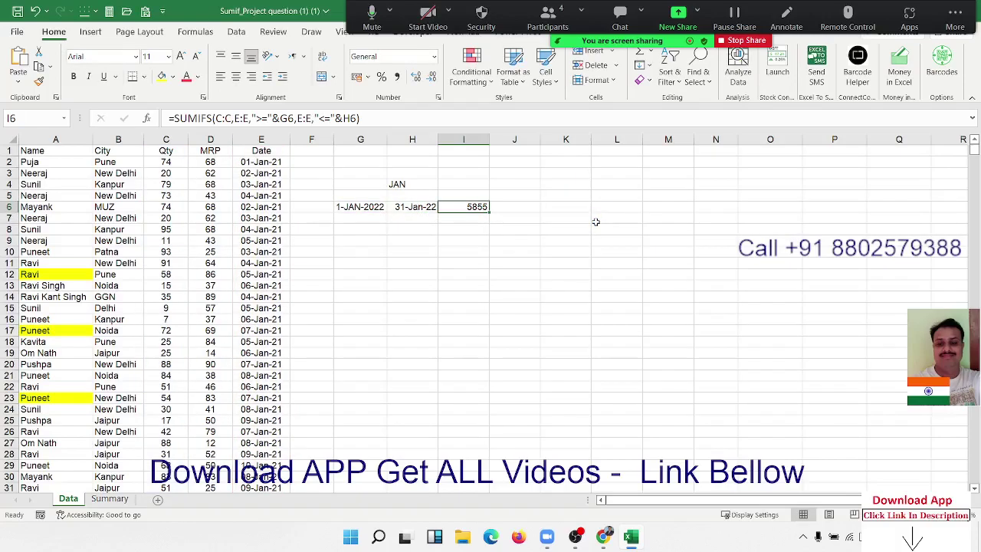
{"action": "key", "text": "Left"}
{"action": "key", "text": "Left"}
Change the G6 start-date year from 2022 to 2021
{"action": "key", "text": "Right"}
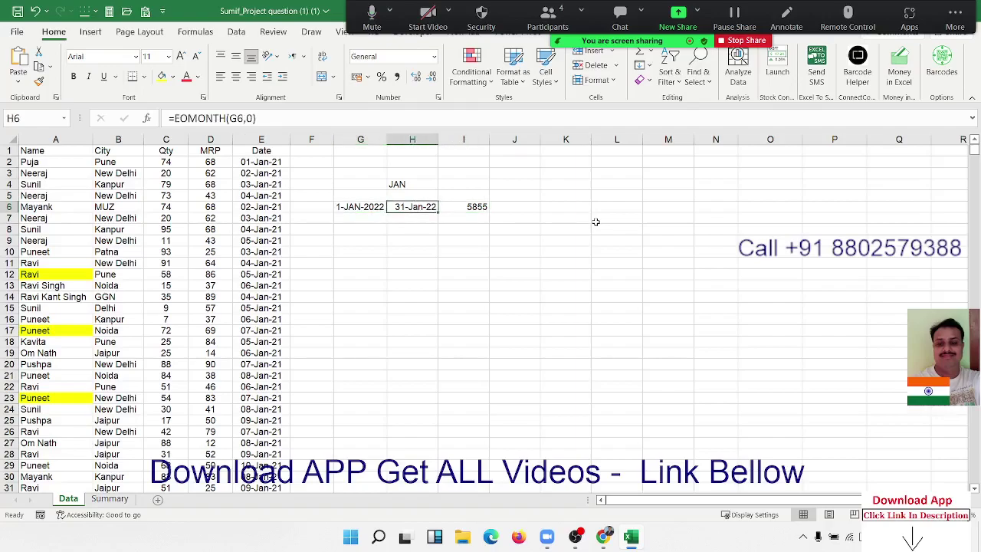
{"action": "key", "text": "Right"}
{"action": "key", "text": "Left"}
{"action": "key", "text": "Left"}
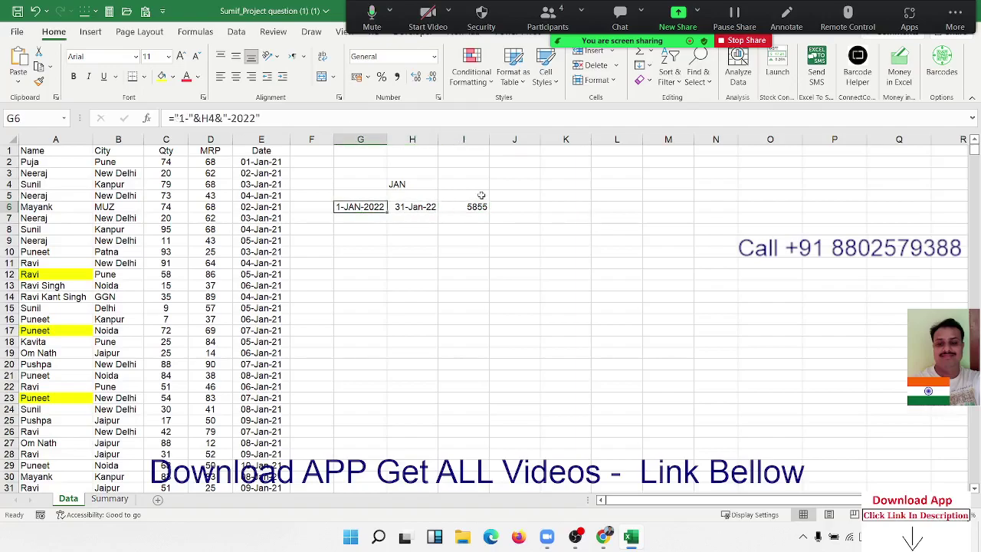
{"action": "left_click", "coordinate": [247, 119]}
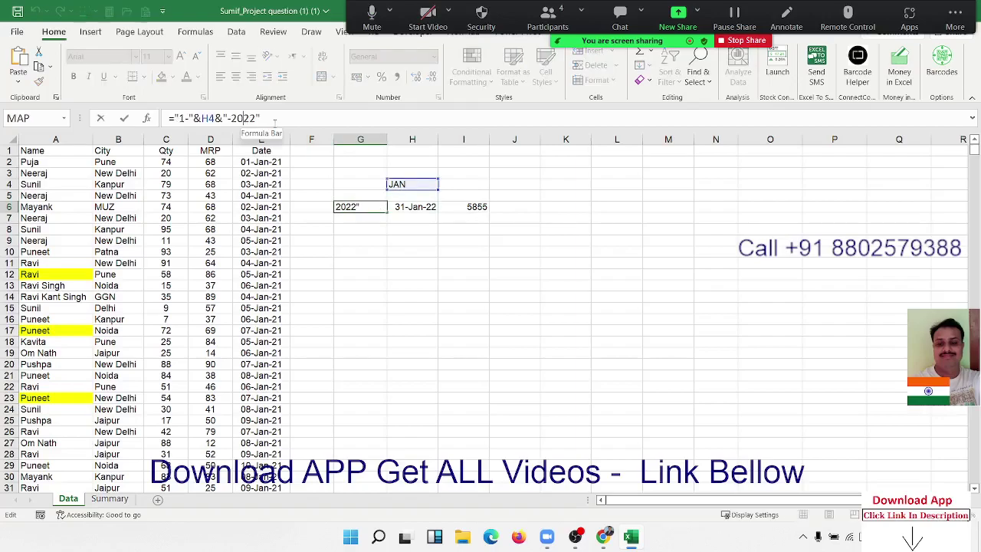
{"action": "key", "text": "BackSpace"}
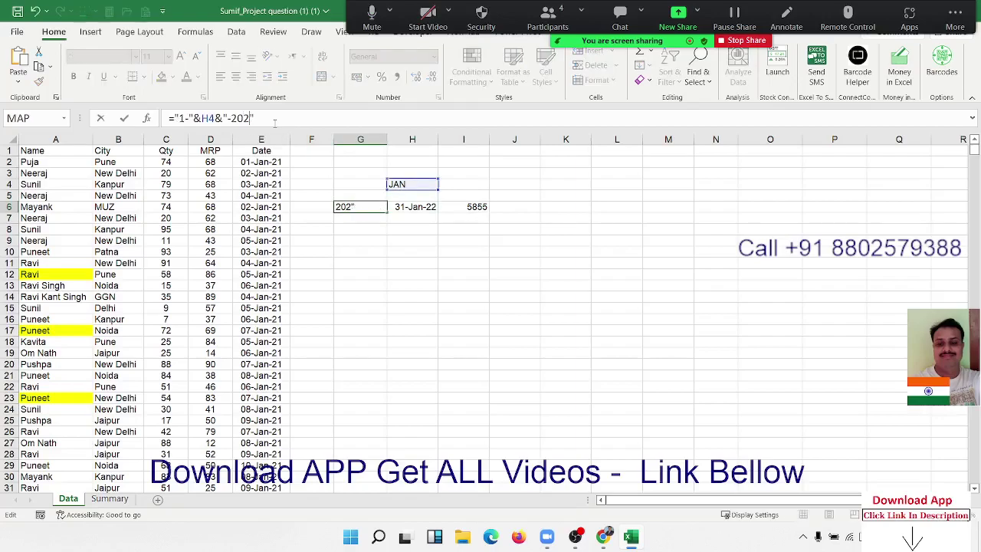
{"action": "type", "text": "1"}
{"action": "key", "text": "Return"}
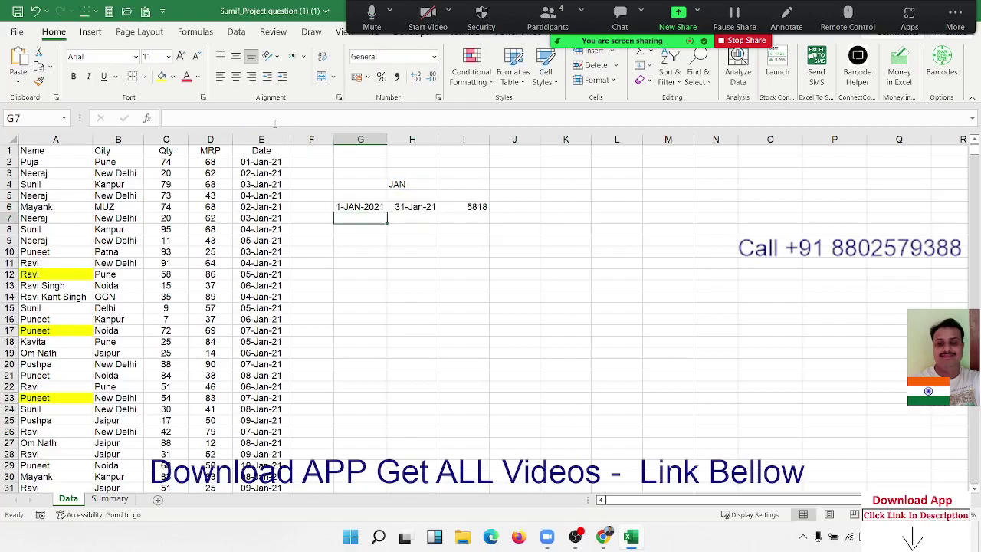
{"action": "key", "text": "Up"}
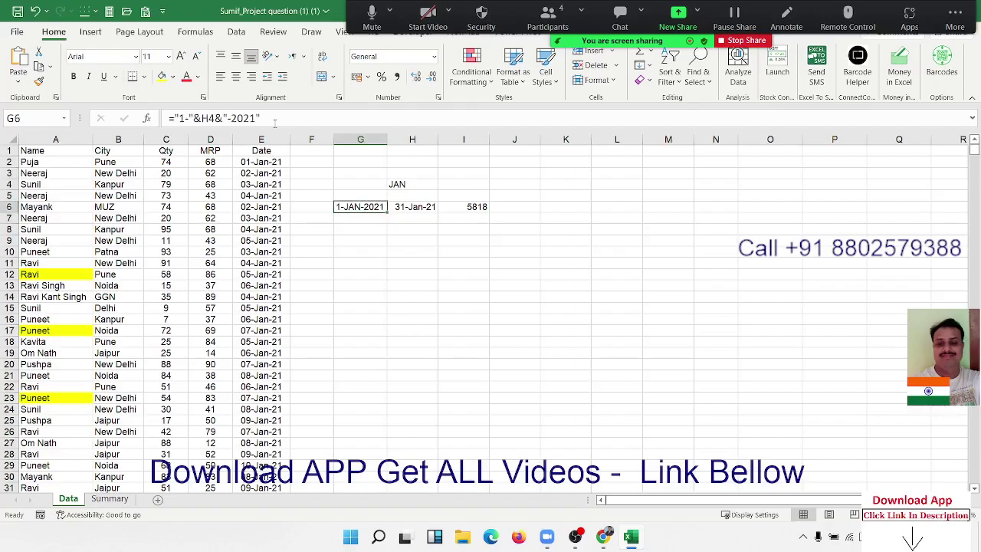
Recommit the SUMIFS in I6 so the January 2021 total shows 5818
{"action": "key", "text": "Right"}
{"action": "key", "text": "Right"}
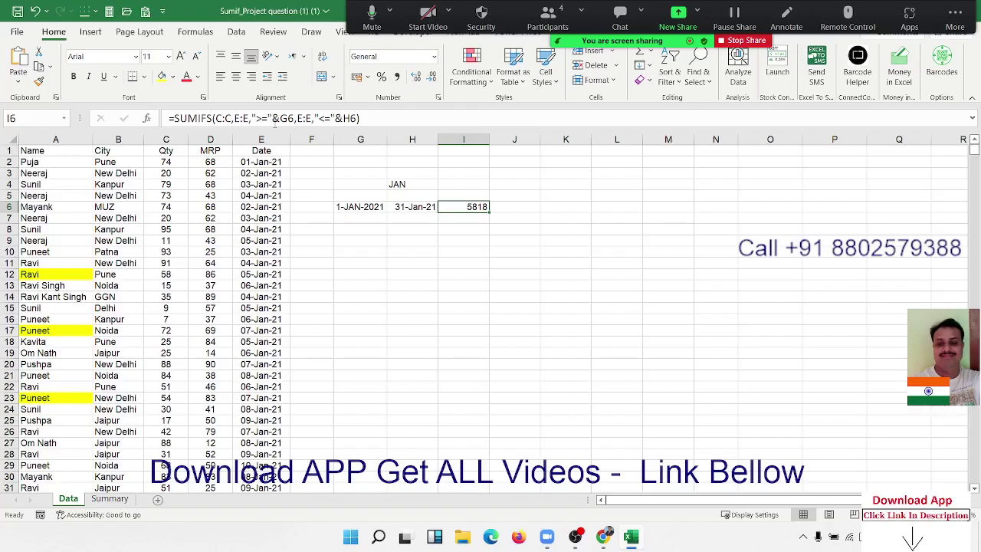
{"action": "key", "text": "F2"}
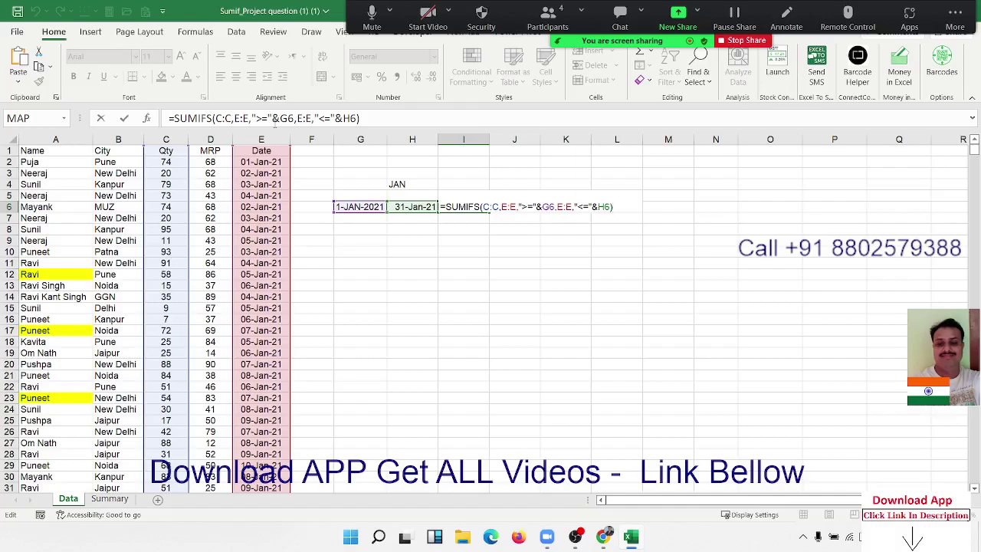
{"action": "key", "text": "Return"}
{"action": "key", "text": "Up"}
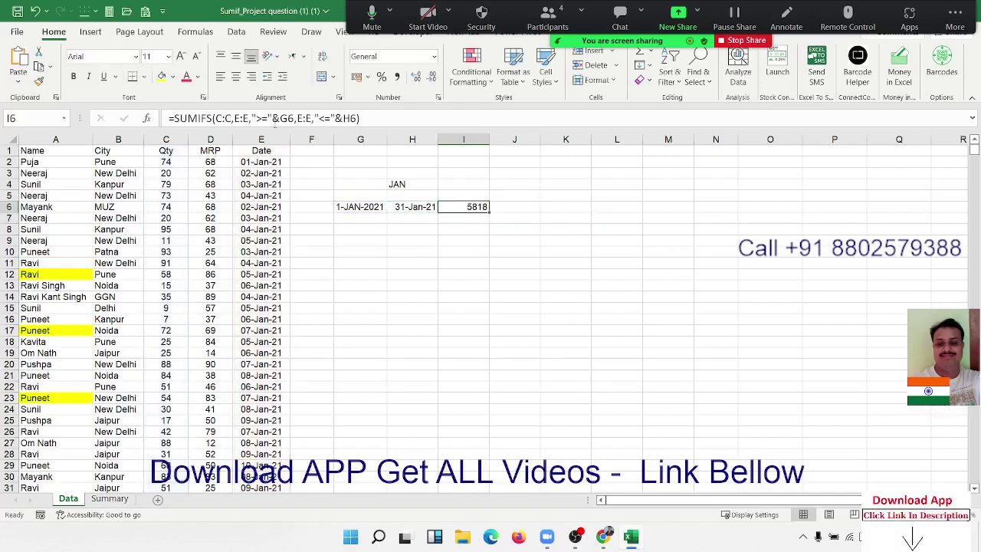
{"action": "key", "text": "Left"}
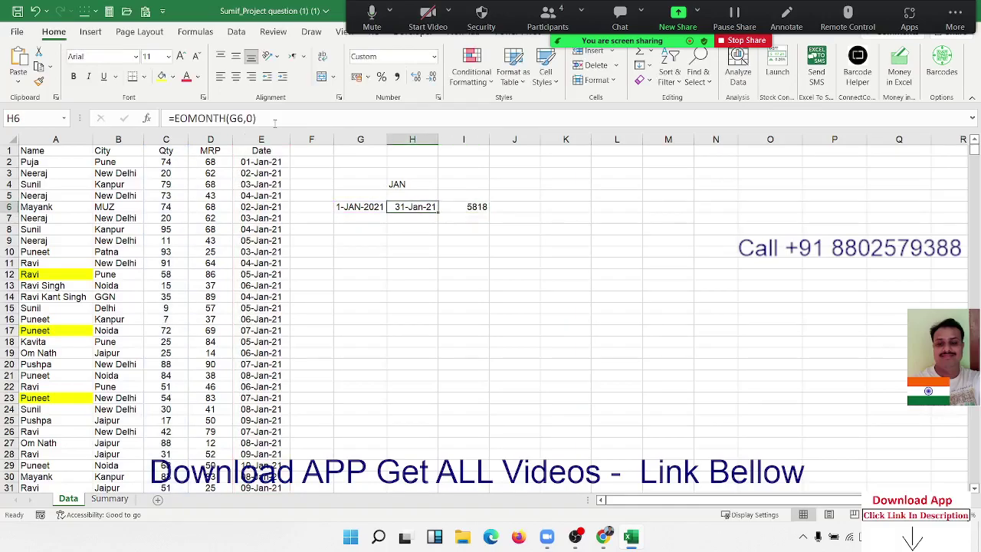
{"action": "key", "text": "Left"}
{"action": "key", "text": "Right"}
{"action": "key", "text": "Up"}
{"action": "key", "text": "Up"}
{"action": "key", "text": "Right"}
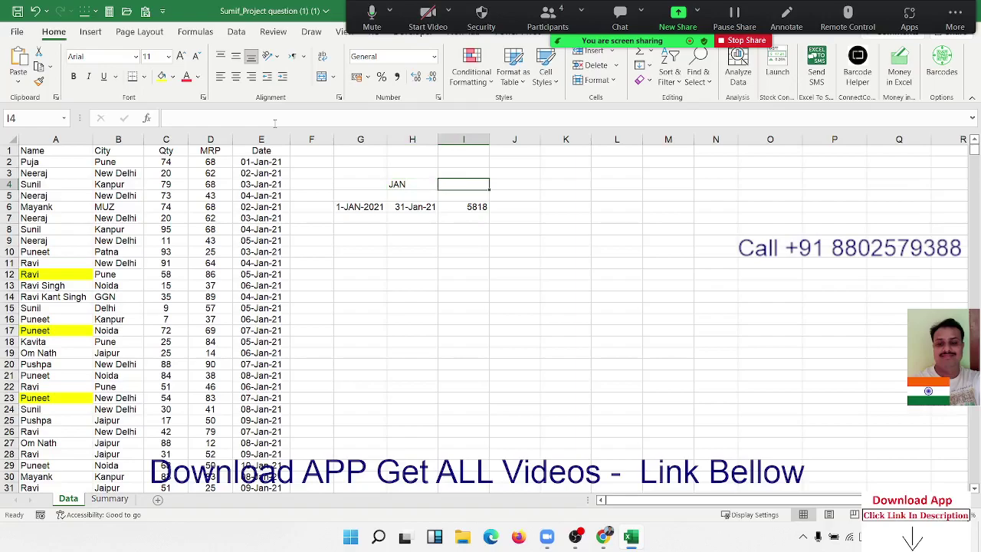
{"action": "key", "text": "Left"}
{"action": "key", "text": "Left"}
{"action": "key", "text": "Left"}
{"action": "key", "text": "Left"}
{"action": "key", "text": "Up"}
{"action": "key", "text": "Up"}
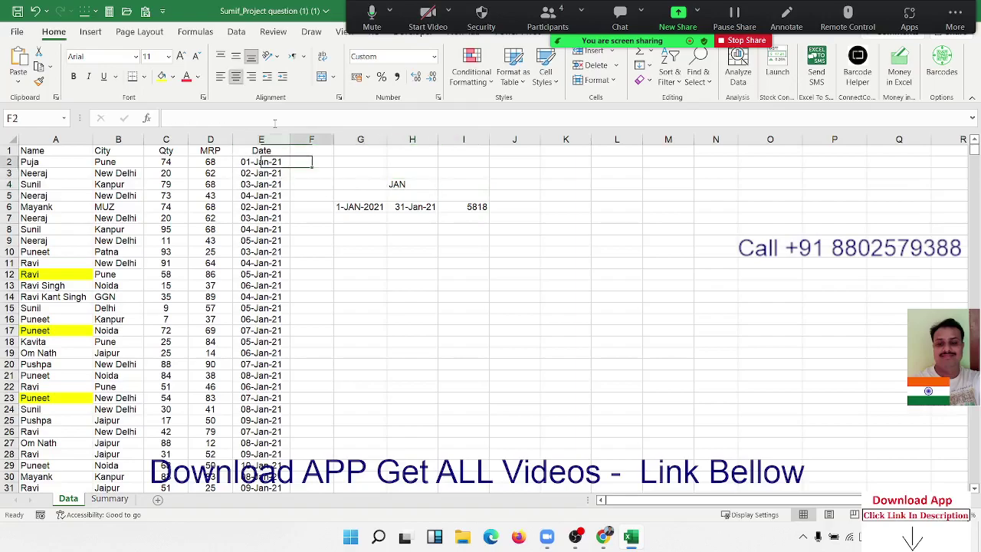
{"action": "key", "text": "Right"}
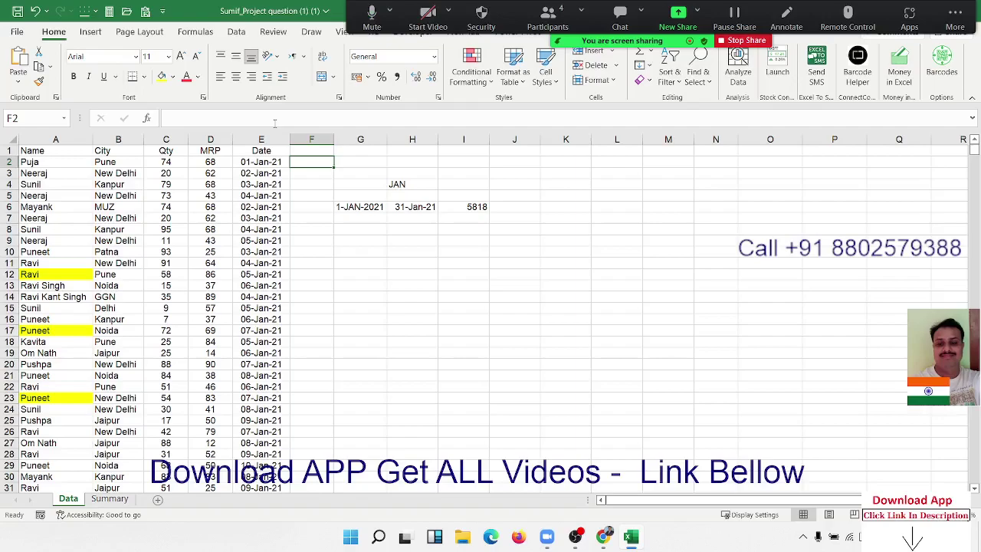
{"action": "key", "text": "Right"}
{"action": "key", "text": "Right"}
{"action": "key", "text": "Down"}
{"action": "key", "text": "Down"}
{"action": "key", "text": "Down"}
{"action": "key", "text": "Down"}
{"action": "key", "text": "Right"}
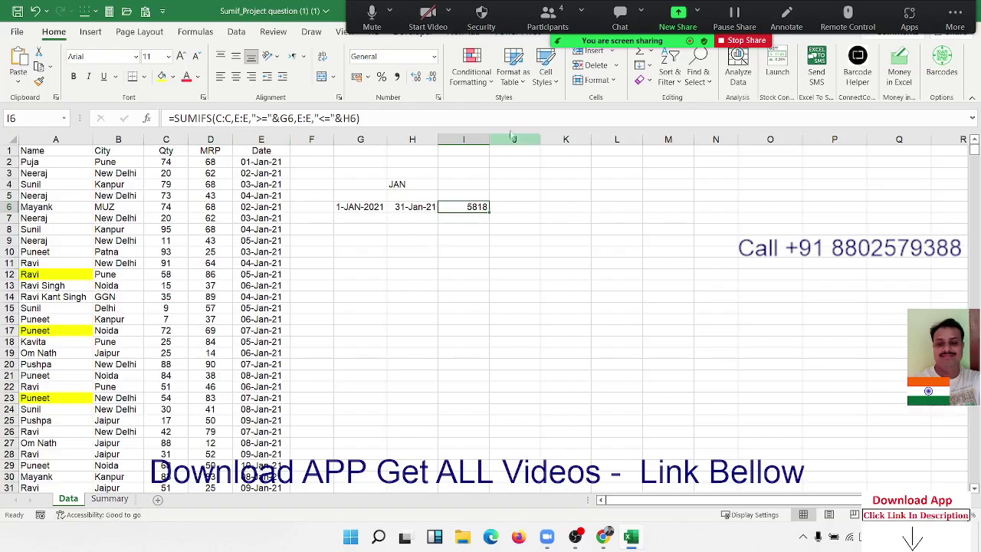
{"action": "left_click", "coordinate": [548, 14]}
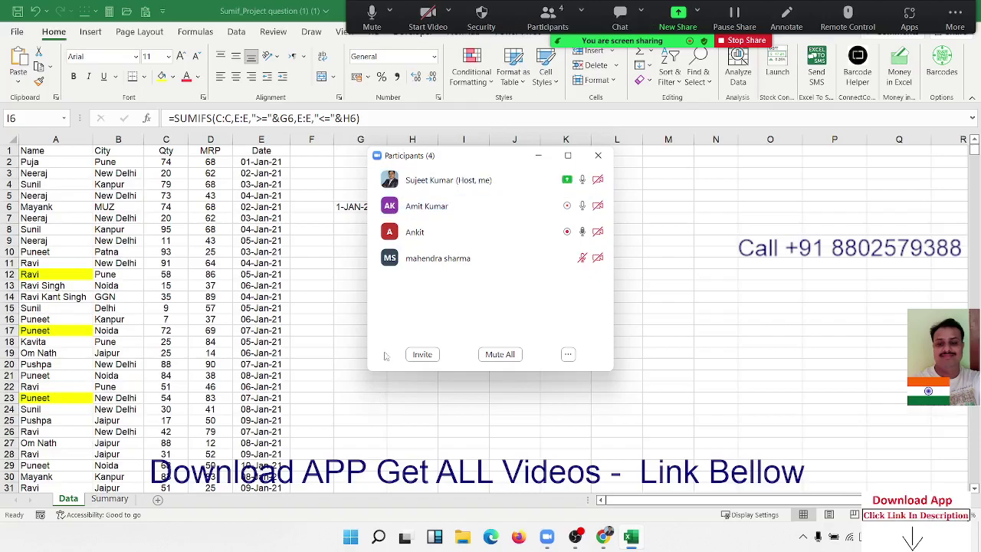
{"action": "left_click", "coordinate": [377, 156]}
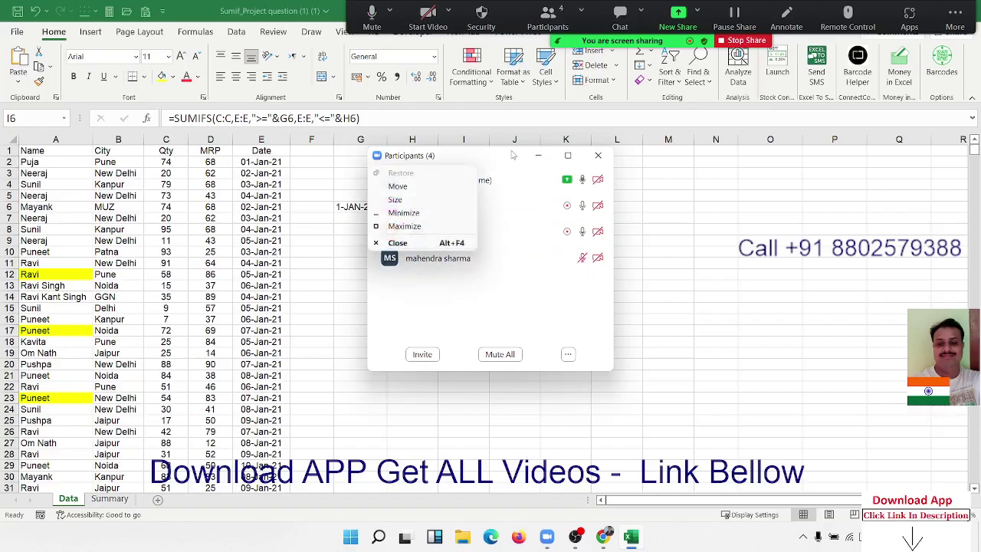
{"action": "left_click", "coordinate": [515, 156]}
{"action": "left_click", "coordinate": [598, 156]}
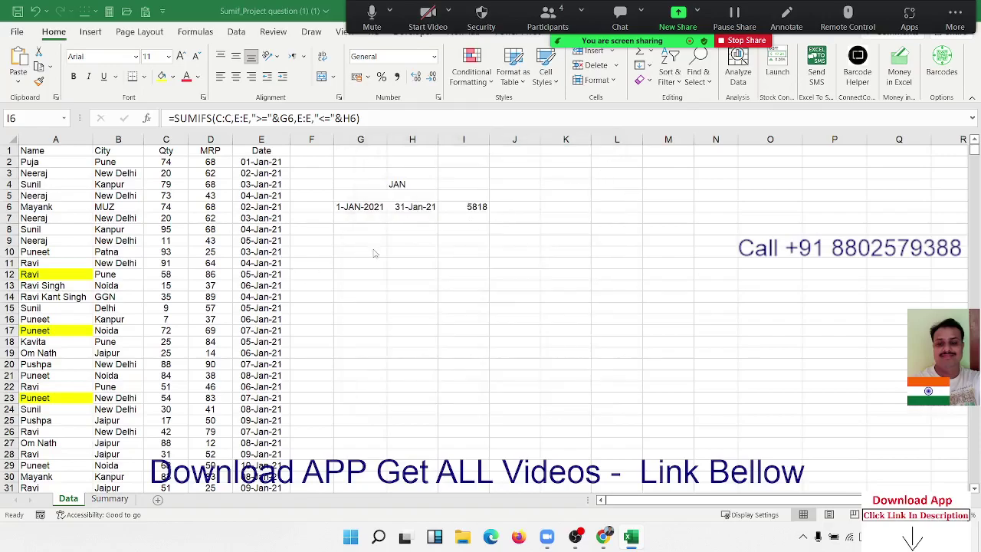
{"action": "left_click", "coordinate": [368, 255]}
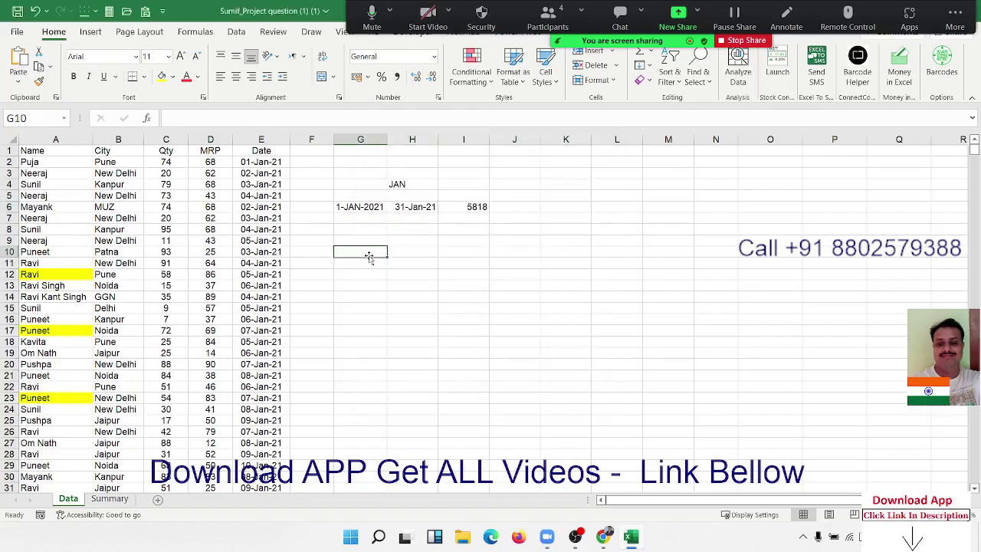
Type >50 in G10 and enter =SUMIF(C:C,G10) in H10, totalling 120813
{"action": "type", "text": ">50"}
{"action": "key", "text": "Tab"}
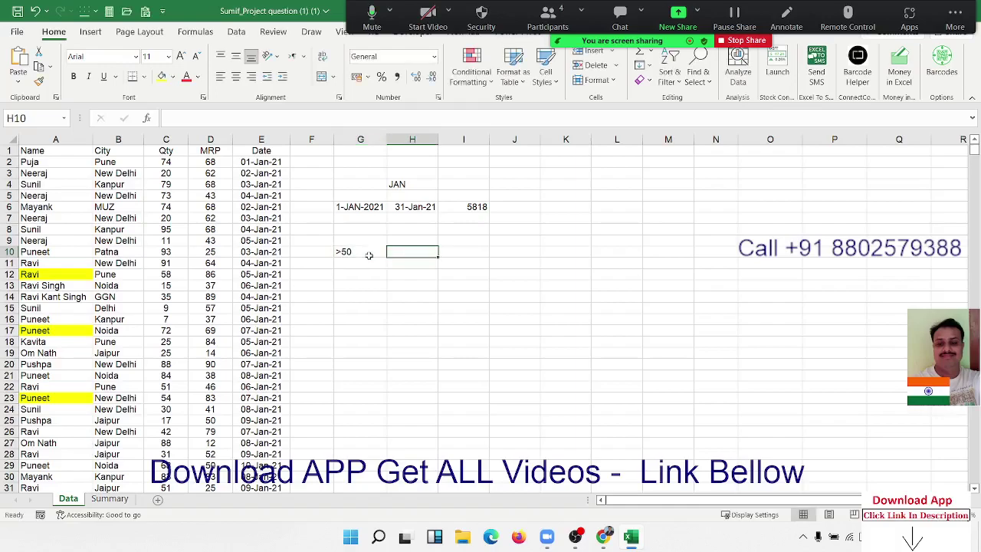
{"action": "type", "text": "="}
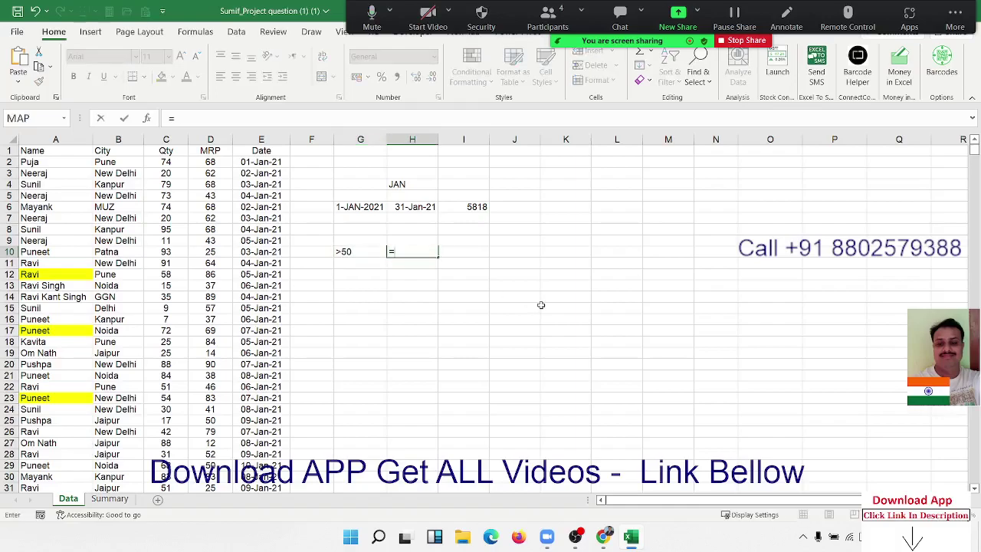
{"action": "type", "text": "sumif("}
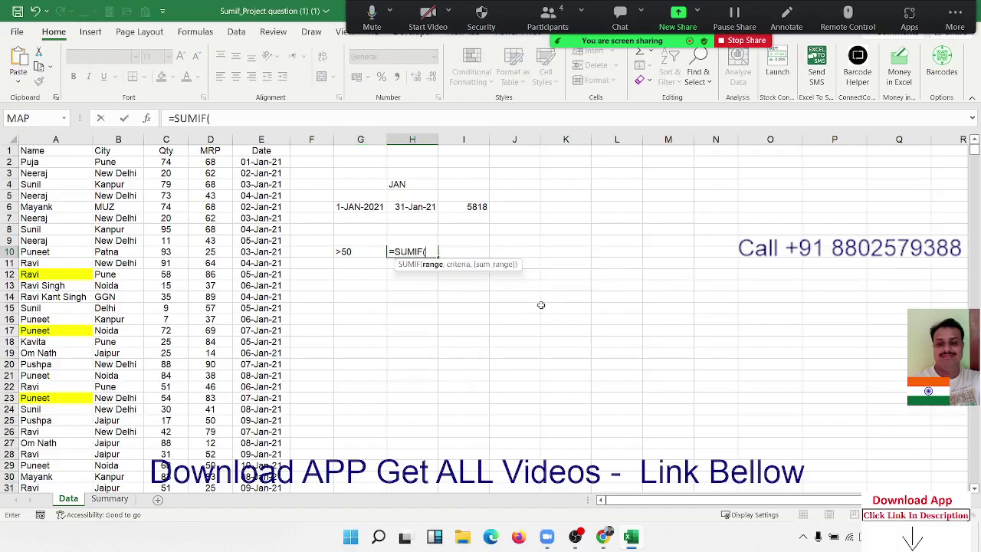
{"action": "key", "text": "Left"}
{"action": "key", "text": "Left"}
{"action": "key", "text": "Left"}
{"action": "key", "text": "Left"}
{"action": "key", "text": "Left"}
{"action": "key", "text": "ctrl+space"}
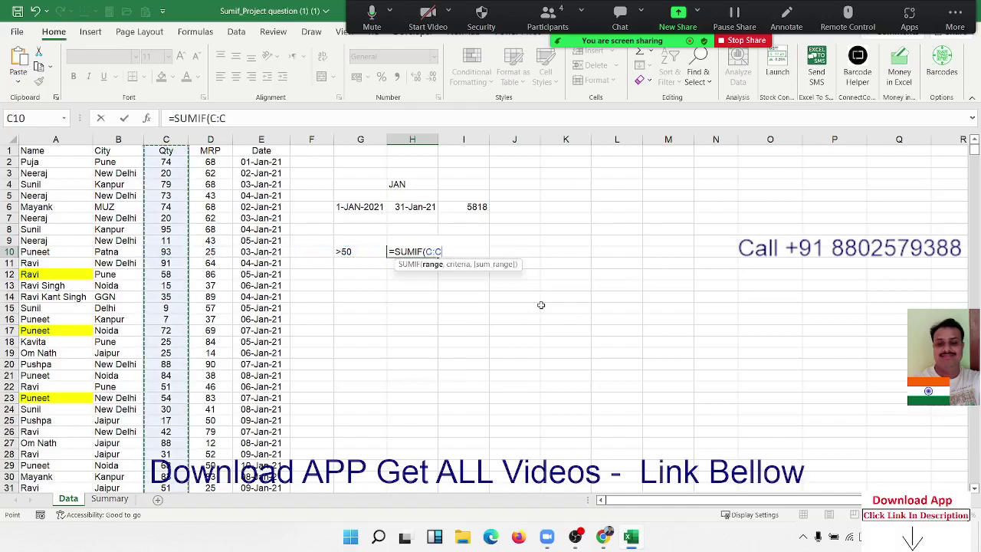
{"action": "type", "text": ","}
{"action": "key", "text": "Left"}
{"action": "key", "text": "Return"}
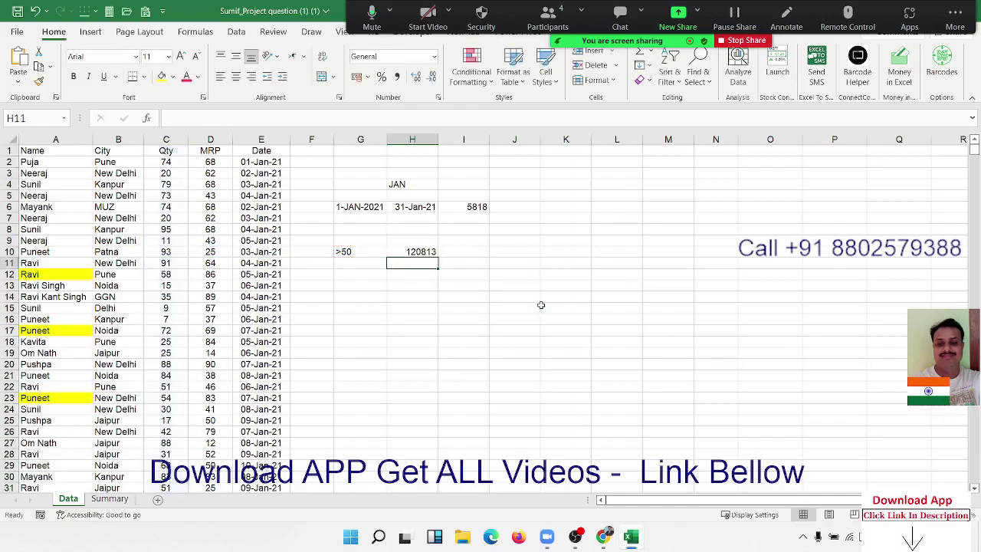
{"action": "key", "text": "Up"}
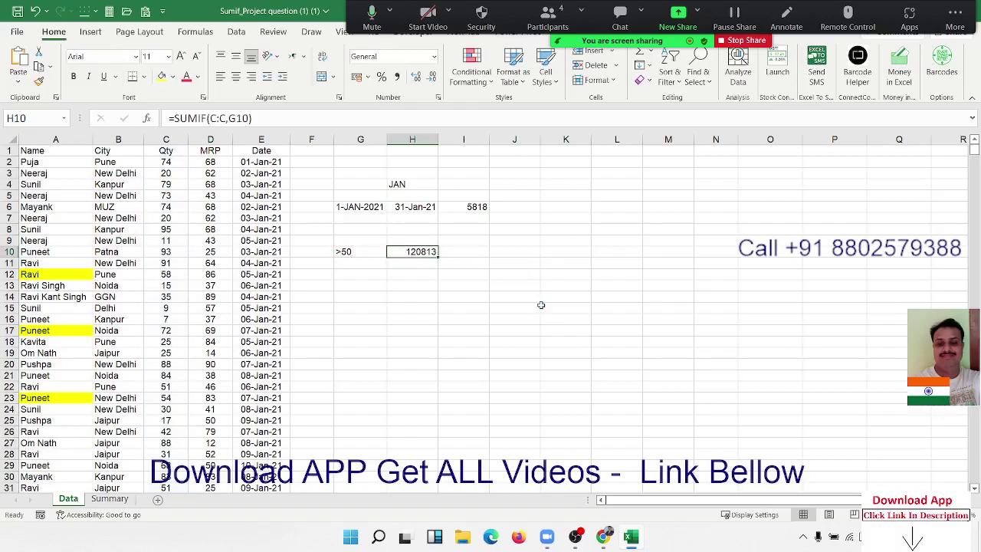
List 60, 80 and 90 in G12:G14, then start changing G12 to >60
{"action": "key", "text": "Down"}
{"action": "key", "text": "Down"}
{"action": "key", "text": "Left"}
{"action": "type", "text": "6"}
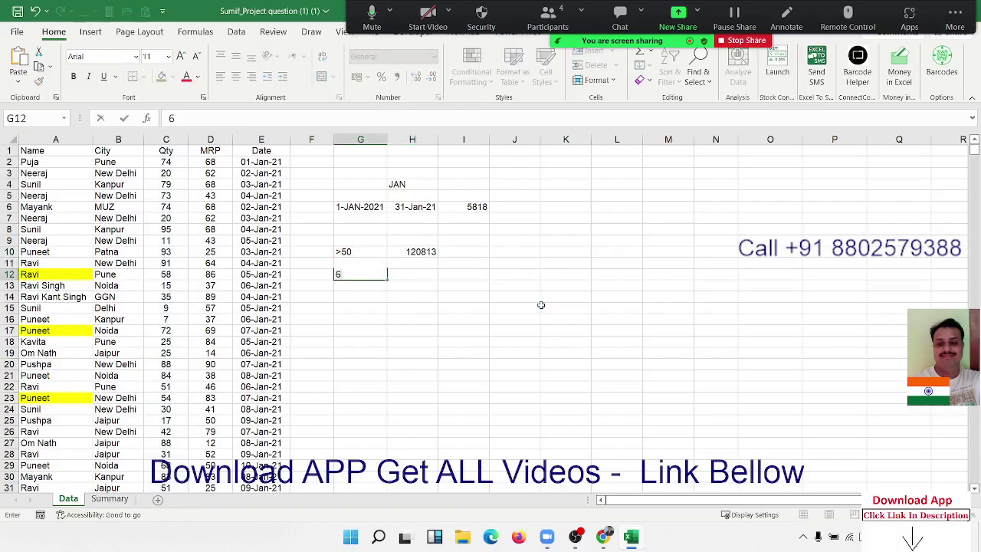
{"action": "type", "text": "0"}
{"action": "key", "text": "Return"}
{"action": "type", "text": "80"}
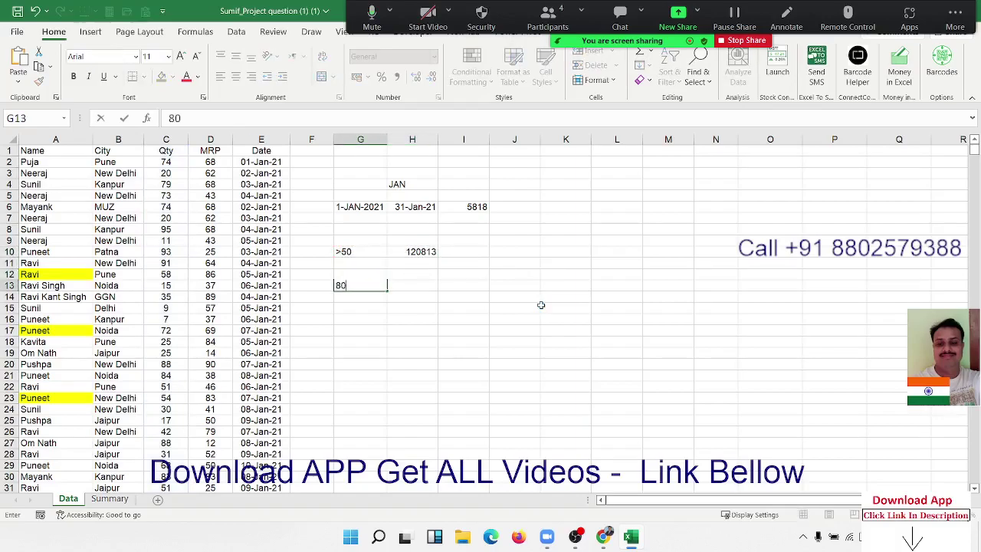
{"action": "key", "text": "Return"}
{"action": "type", "text": "90"}
{"action": "key", "text": "Return"}
{"action": "key", "text": "Up"}
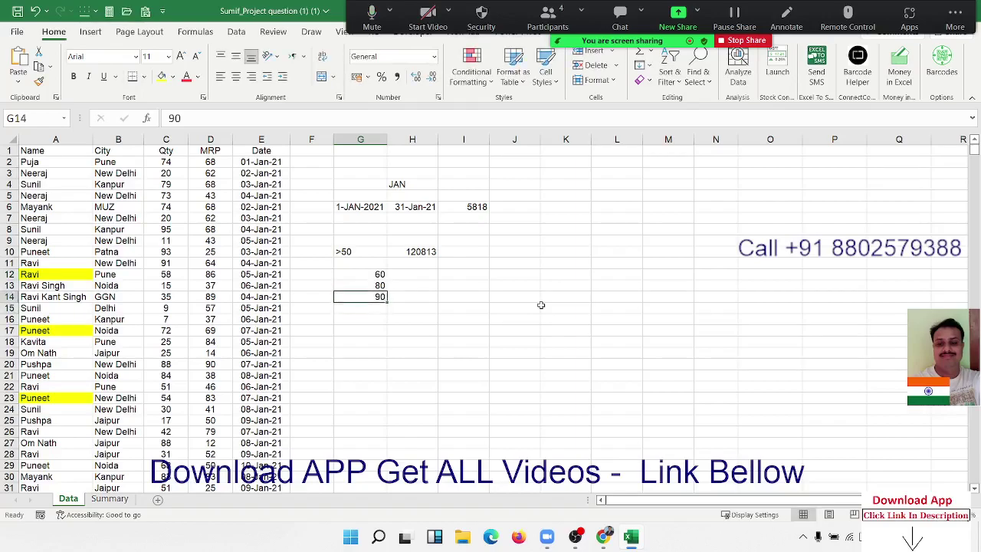
{"action": "key", "text": "Up"}
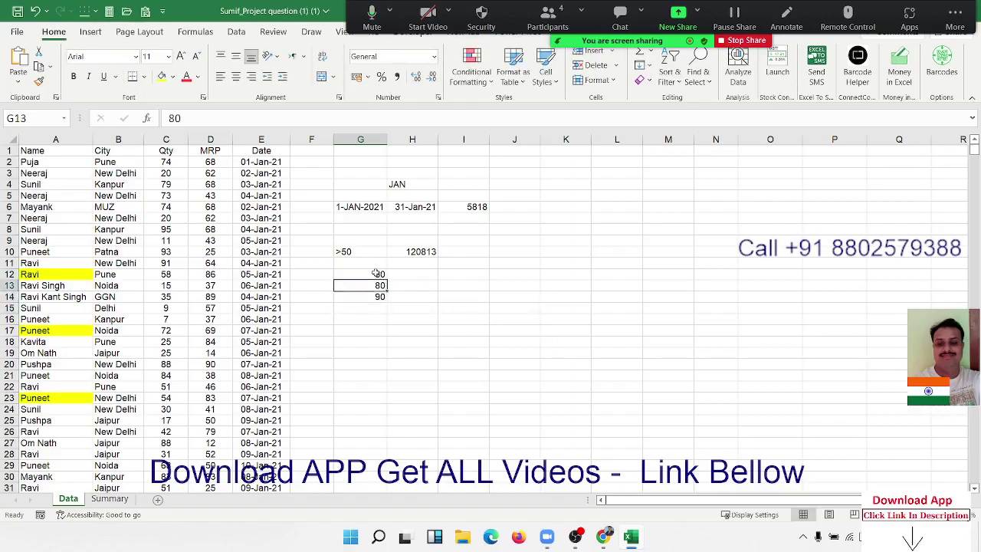
{"action": "double_click", "coordinate": [379, 274]}
{"action": "type", "text": ">"}
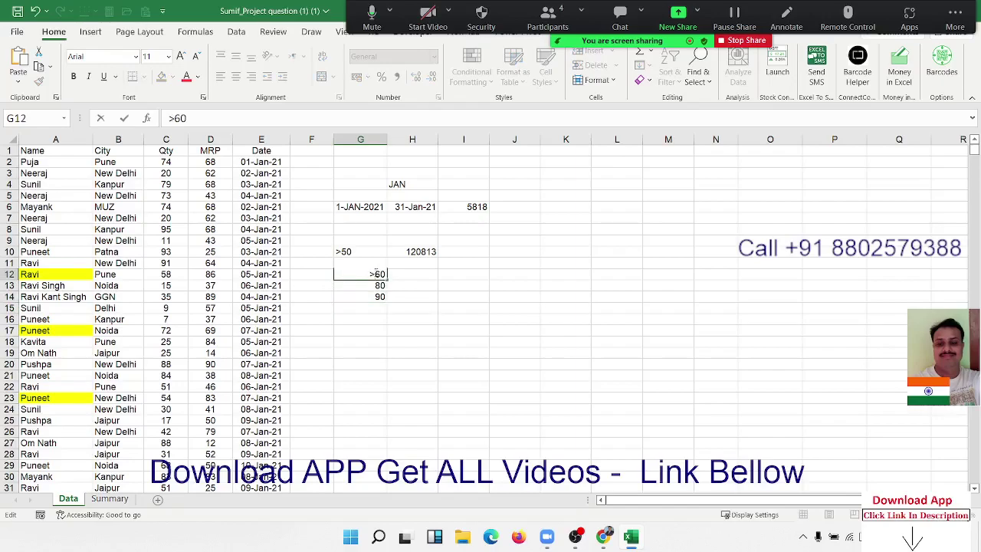
Start a SUMIF in H12 using the whole Qty column C as its range
{"action": "key", "text": "Return"}
{"action": "key", "text": "Down"}
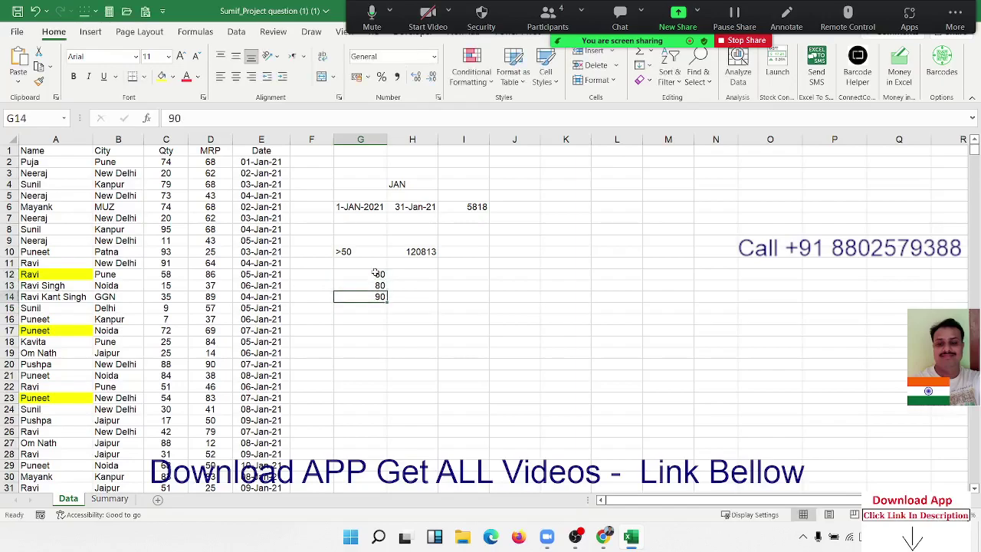
{"action": "key", "text": "shift+Down"}
{"action": "key", "text": "shift+Down"}
{"action": "key", "text": "Up"}
{"action": "key", "text": "Up"}
{"action": "key", "text": "Right"}
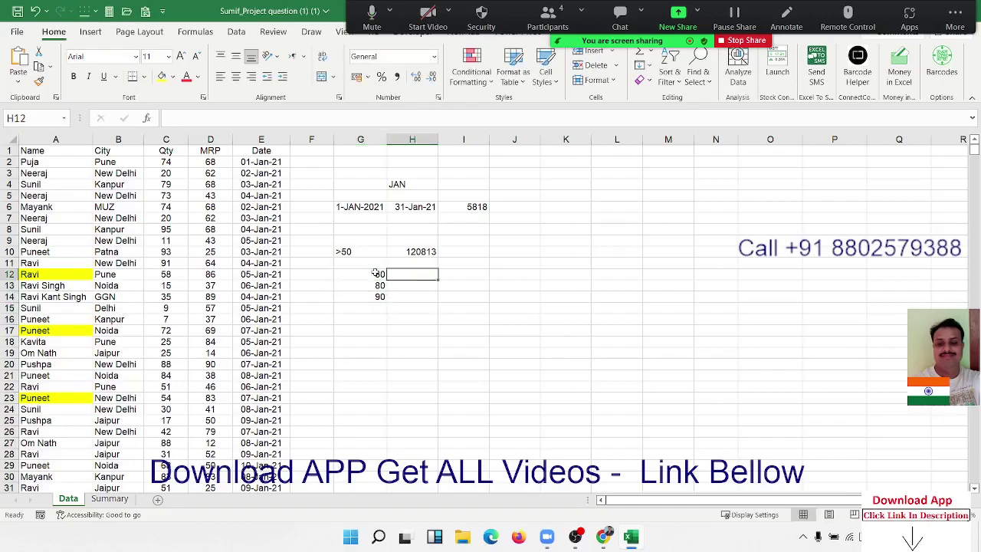
{"action": "type", "text": "=sum"}
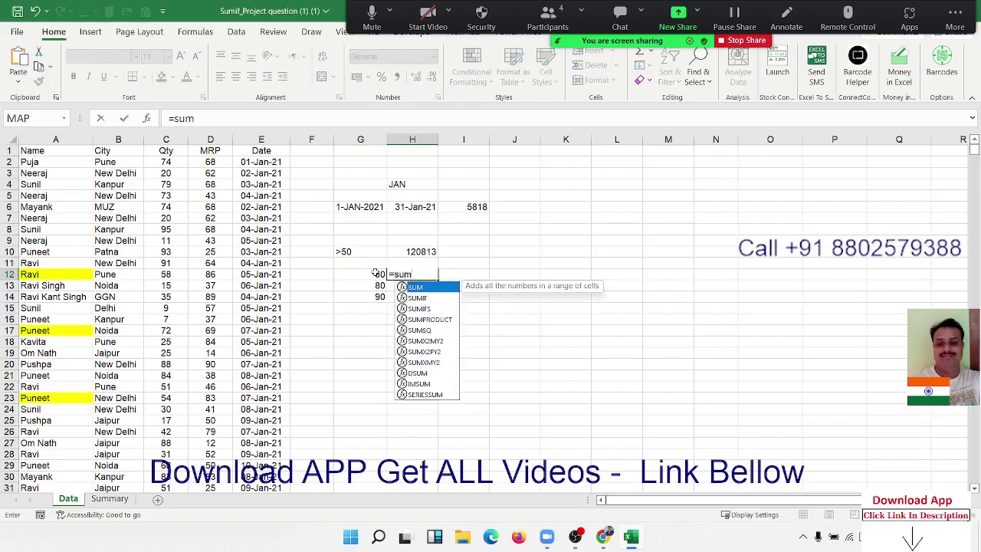
{"action": "key", "text": "Down"}
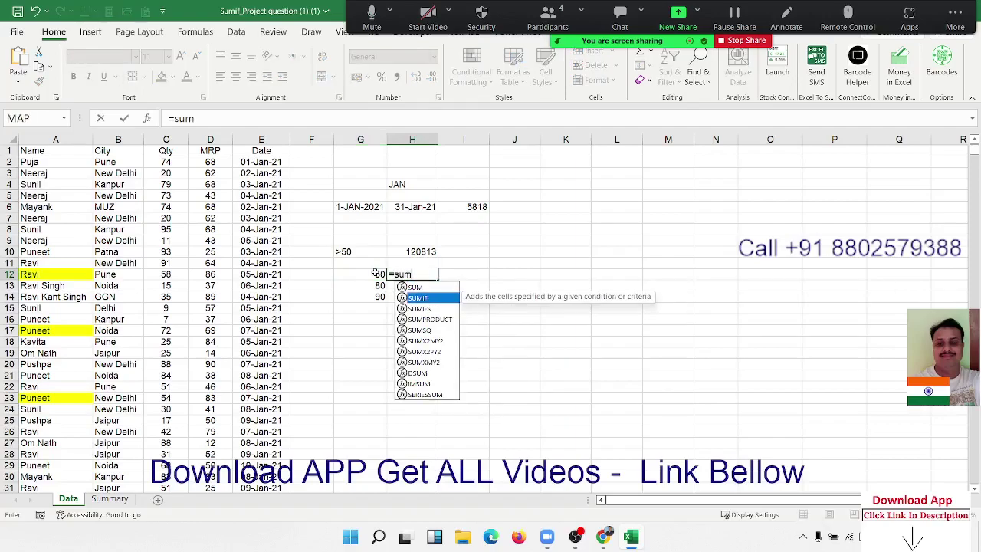
{"action": "key", "text": "Tab"}
{"action": "key", "text": "Left"}
{"action": "key", "text": "Left"}
{"action": "key", "text": "Left"}
{"action": "key", "text": "Left"}
{"action": "key", "text": "Left"}
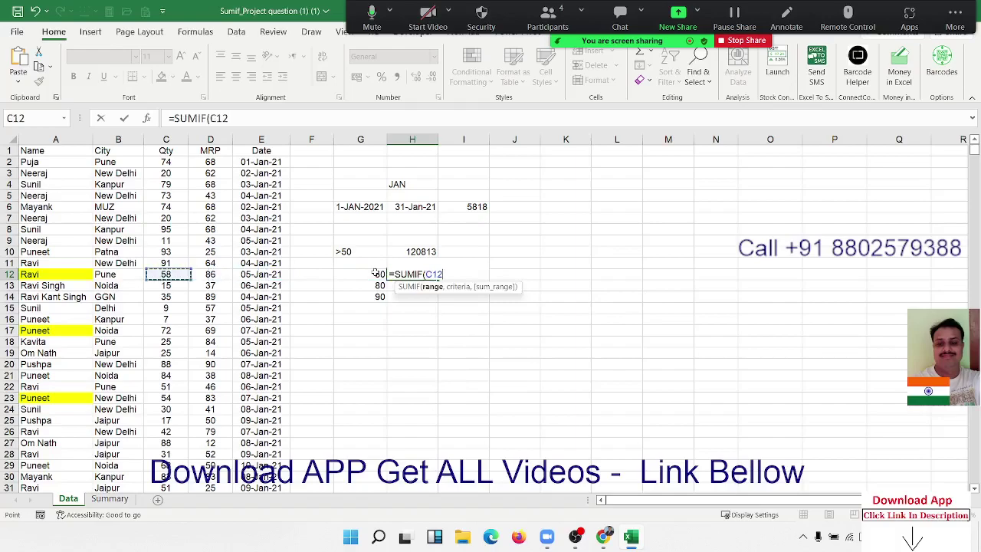
{"action": "key", "text": "ctrl+space"}
Complete the criterion ">"&G12 and copy it to H14, giving 96659, 37294 and 279
{"action": "type", "text": ",\""}
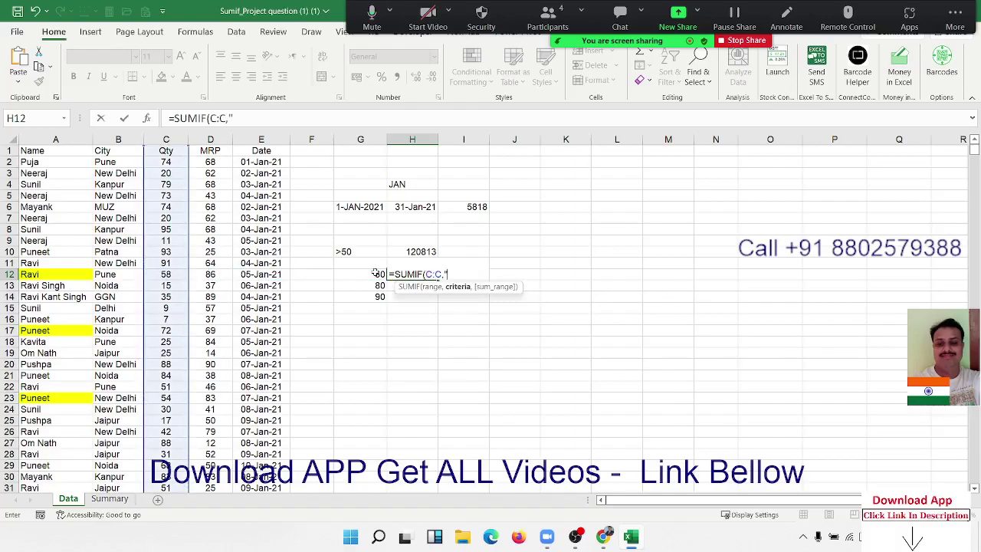
{"action": "type", "text": ">\""}
{"action": "type", "text": "&"}
{"action": "left_click", "coordinate": [375, 273]}
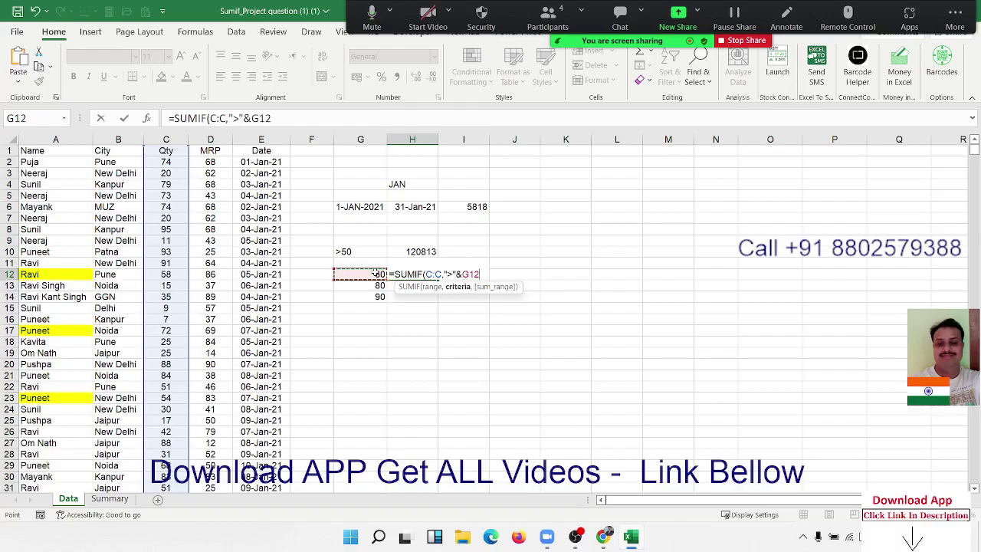
{"action": "type", "text": ")"}
{"action": "key", "text": "Return"}
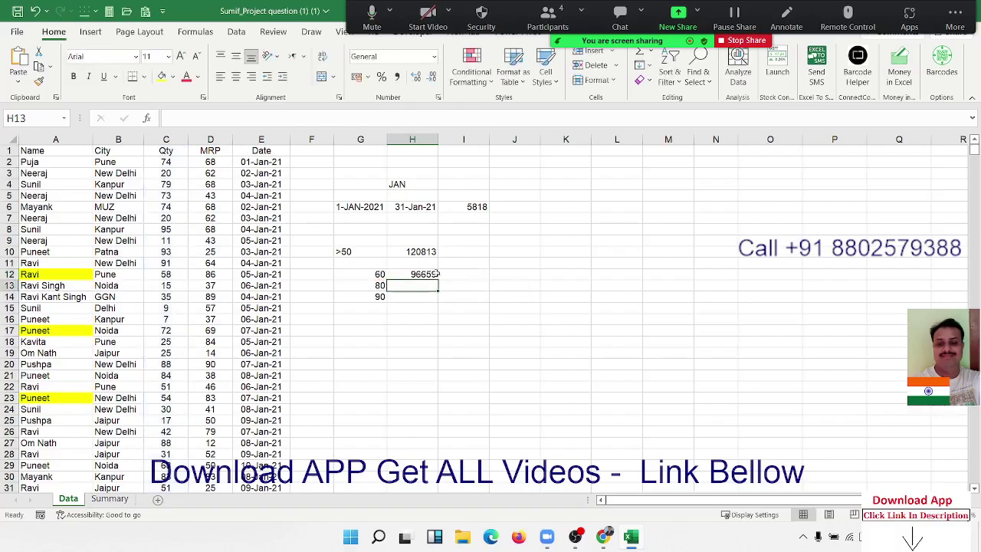
{"action": "left_click", "coordinate": [433, 274]}
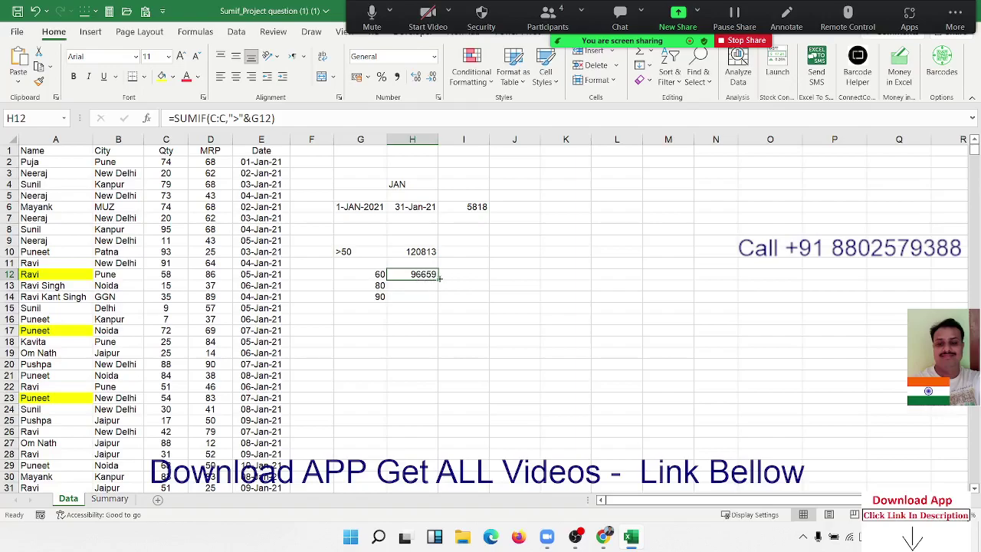
{"action": "left_click_drag", "start_coordinate": [439, 278], "coordinate": [439, 301]}
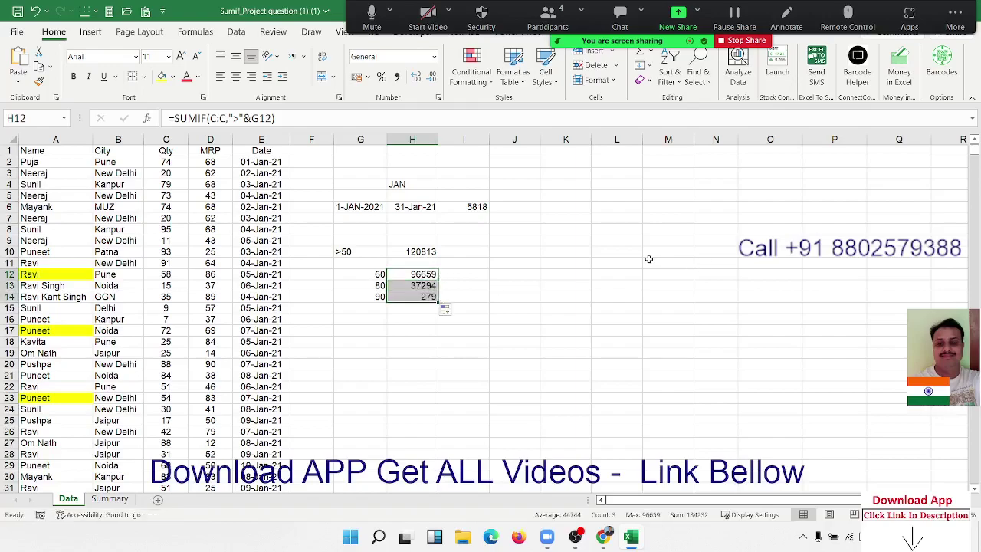
Enter a first name in K12 and a surname in L12
{"action": "left_click", "coordinate": [559, 269]}
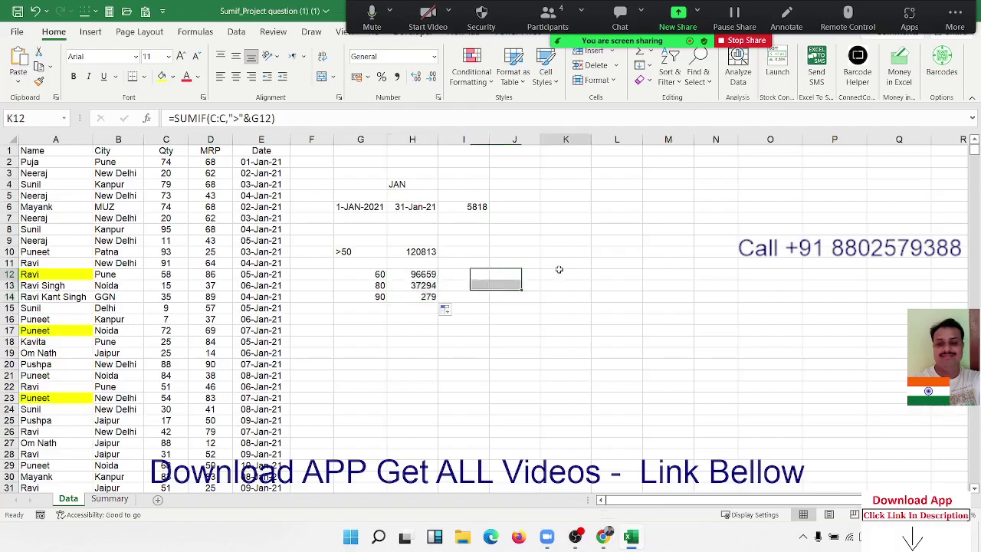
{"action": "type", "text": "sujeet"}
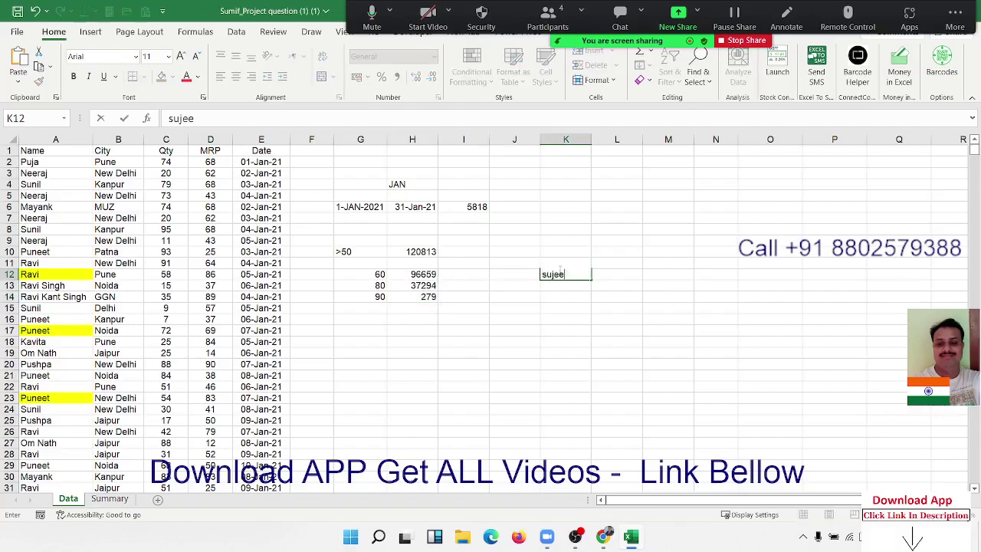
{"action": "key", "text": "Tab"}
{"action": "type", "text": "kum"}
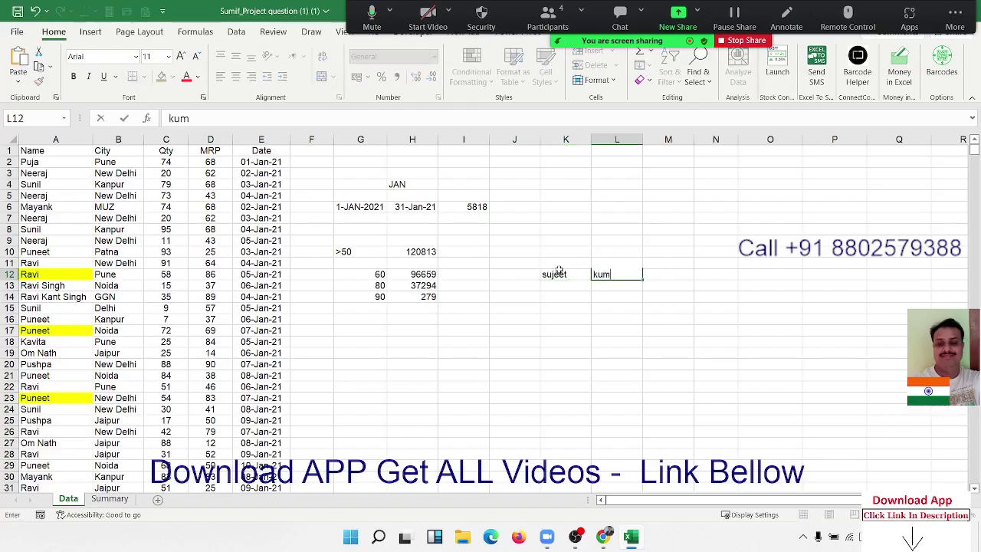
{"action": "type", "text": "ar"}
{"action": "key", "text": "Tab"}
Join them in M12 with =K12&L12 and widen column M slightly
{"action": "type", "text": "="}
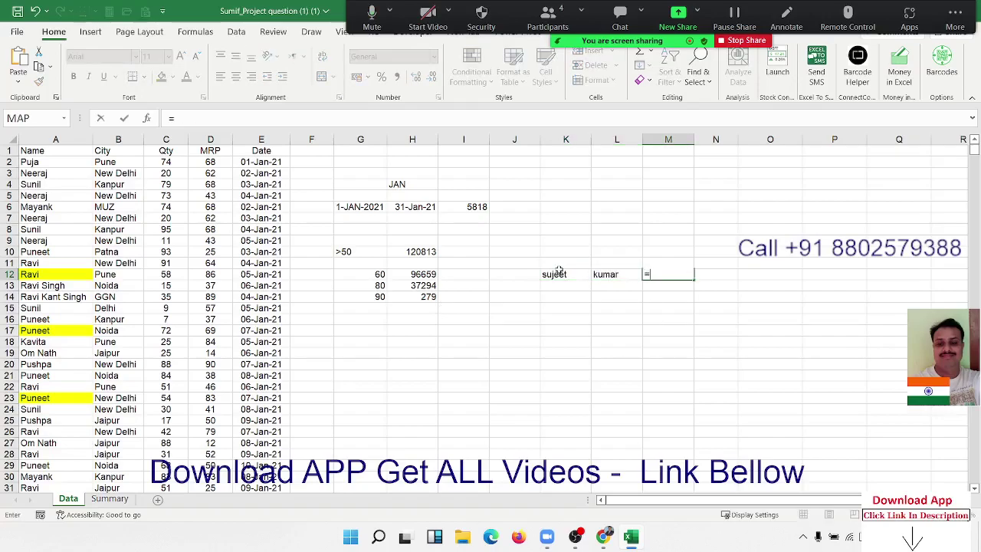
{"action": "left_click", "coordinate": [561, 274]}
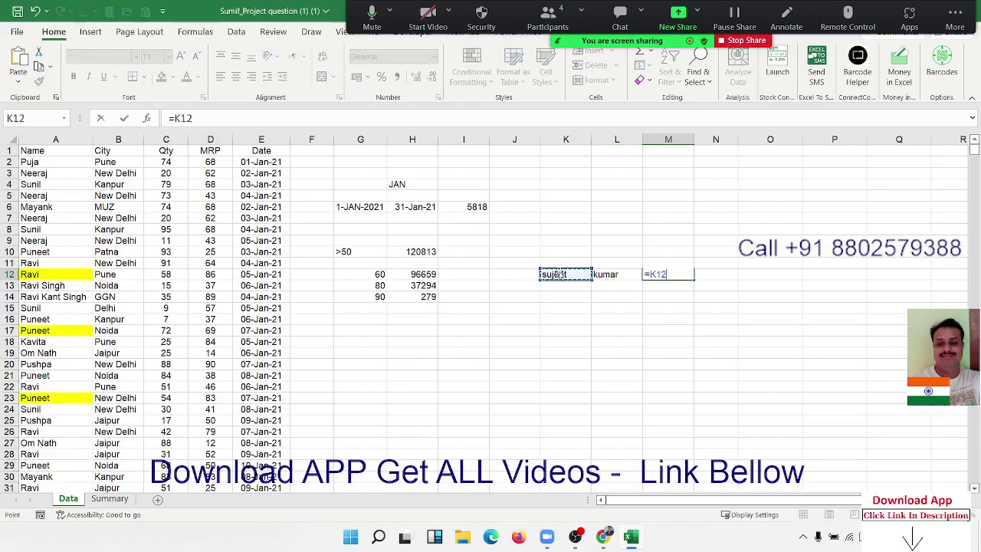
{"action": "type", "text": "&"}
{"action": "left_click", "coordinate": [620, 276]}
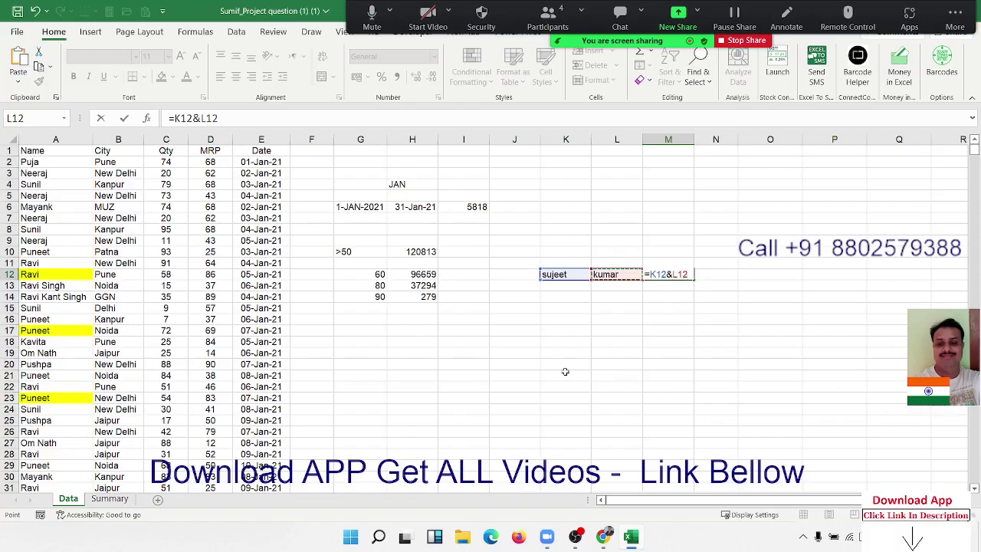
{"action": "key", "text": "Return"}
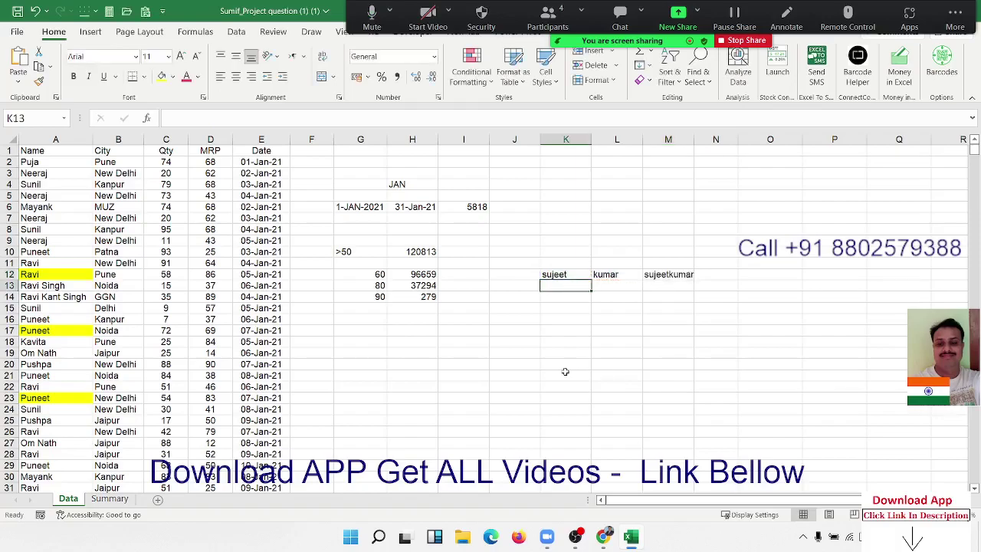
{"action": "left_click", "coordinate": [688, 150]}
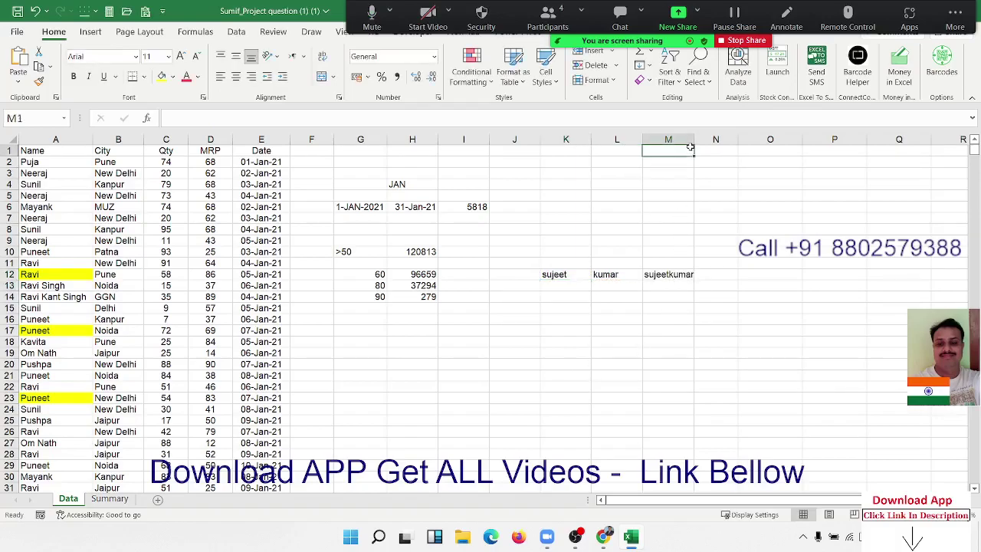
{"action": "left_click_drag", "start_coordinate": [694, 141], "coordinate": [697, 141]}
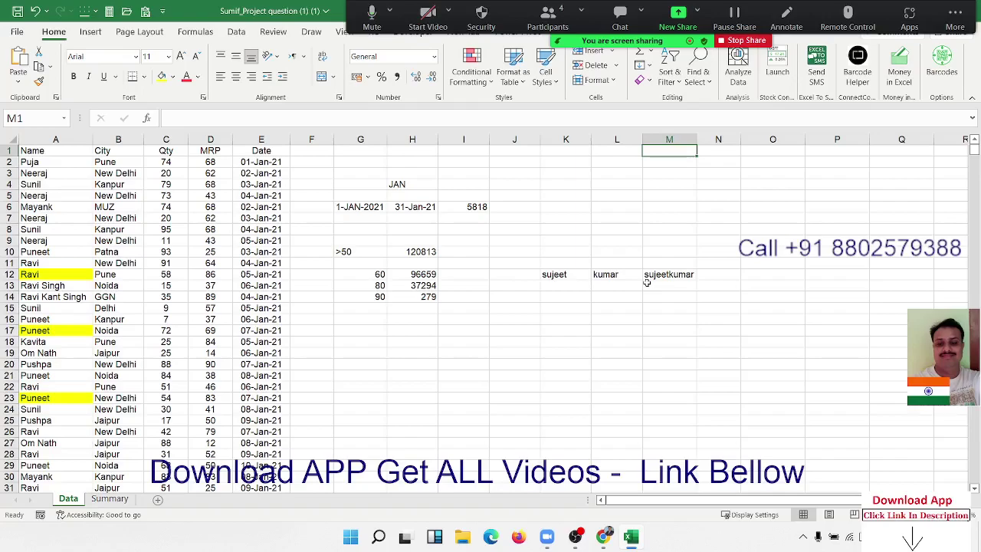
{"action": "left_click", "coordinate": [461, 207]}
{"action": "double_click", "coordinate": [460, 206]}
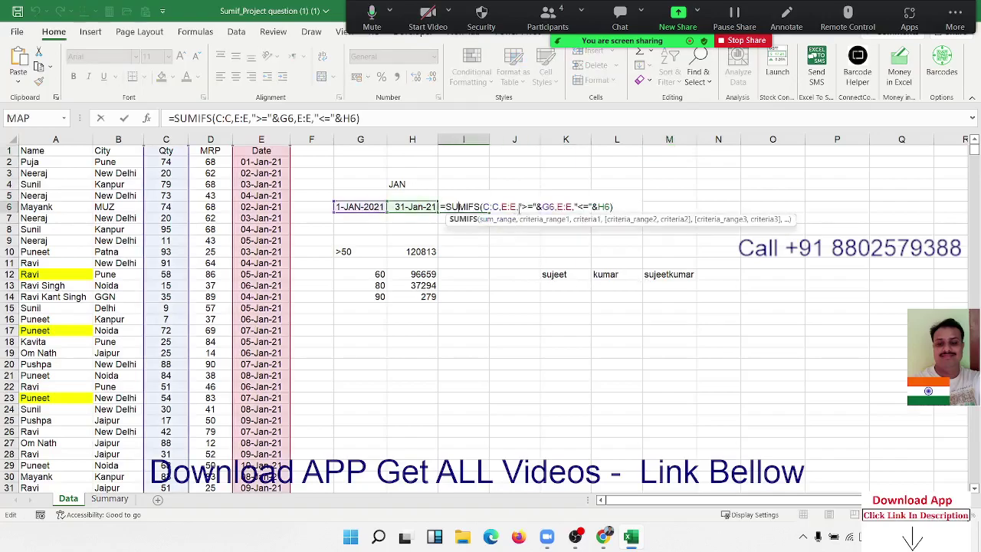
{"action": "left_click_drag", "start_coordinate": [520, 205], "coordinate": [555, 204]}
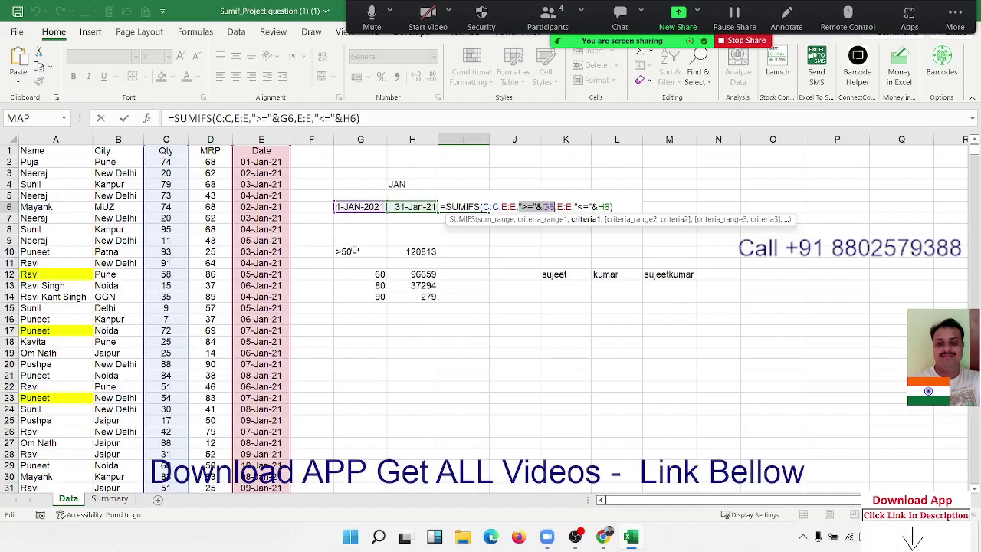
{"action": "key", "text": "ctrl+Return"}
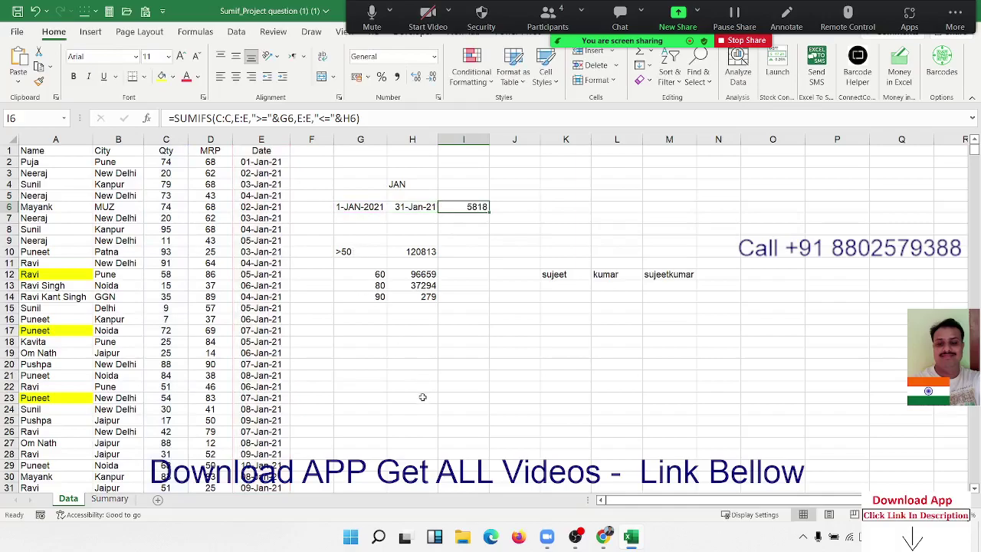
{"action": "left_click", "coordinate": [423, 397]}
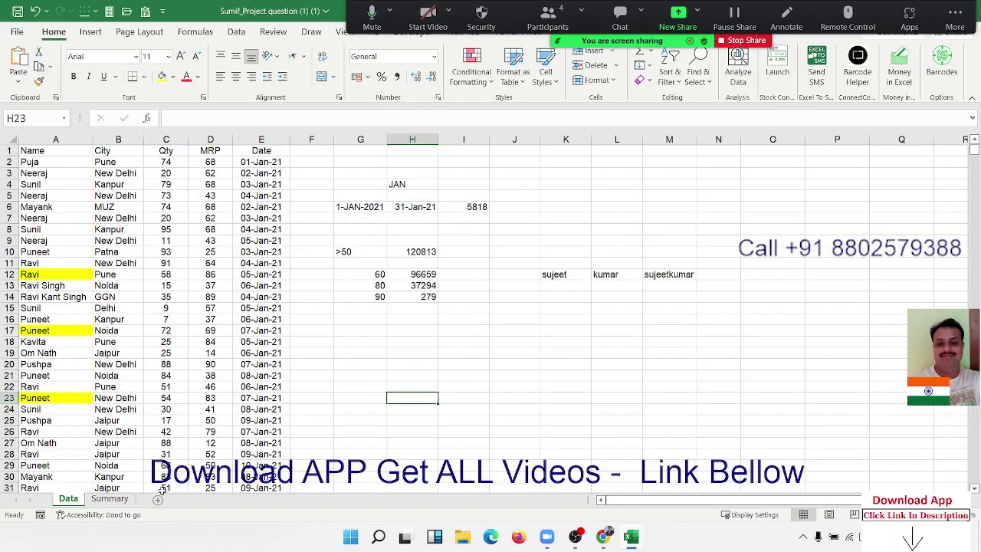
Review the Summary sheet's name, city and year in B2:B4 and its Jan–Dec months
{"action": "left_click", "coordinate": [117, 499]}
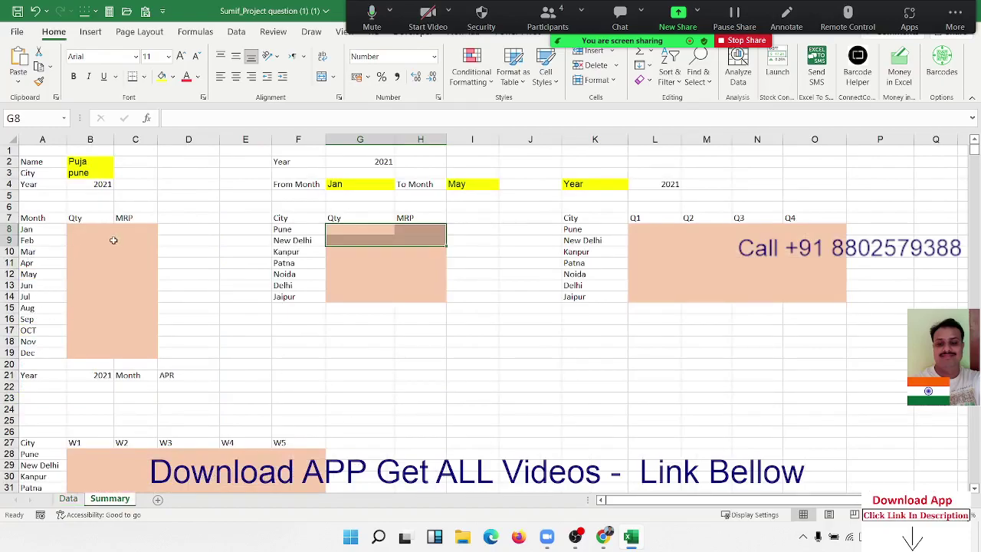
{"action": "left_click_drag", "start_coordinate": [115, 240], "coordinate": [140, 322]}
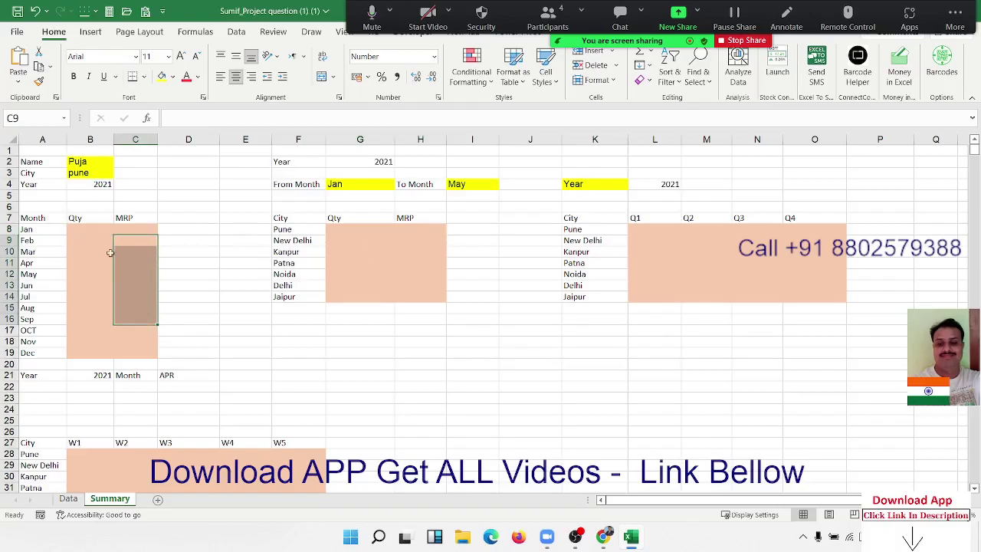
{"action": "left_click", "coordinate": [92, 162]}
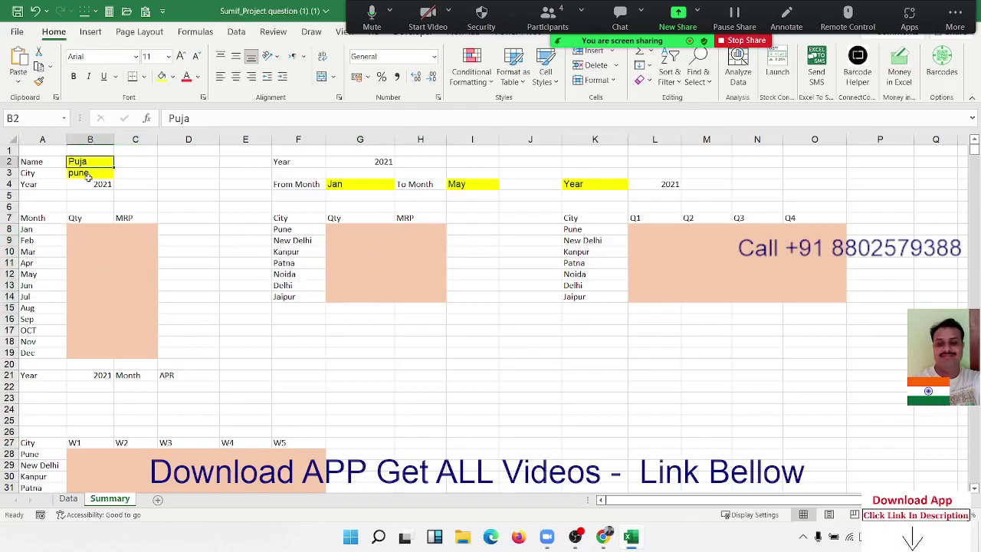
{"action": "left_click", "coordinate": [86, 177]}
{"action": "left_click", "coordinate": [97, 185]}
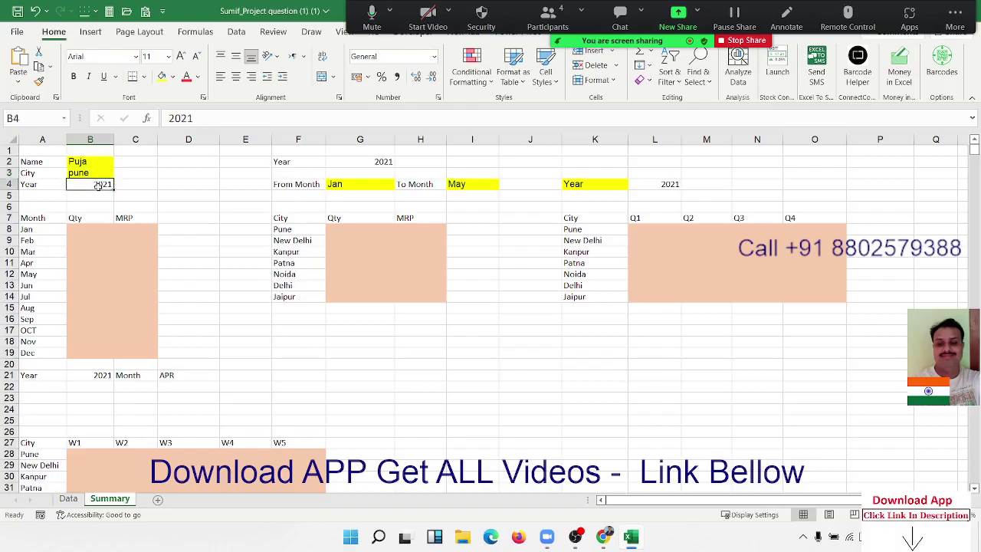
{"action": "left_click", "coordinate": [29, 230]}
{"action": "mouse_move", "coordinate": [29, 231]}
{"action": "left_mouse_down"}
{"action": "mouse_move", "coordinate": [39, 350]}
{"action": "mouse_move", "coordinate": [131, 348]}
{"action": "left_mouse_up"}
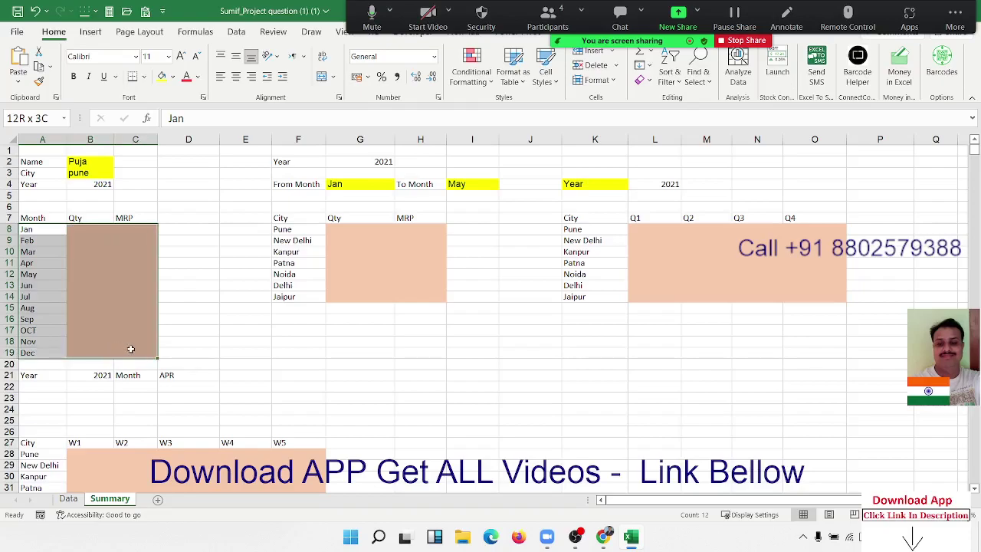
{"action": "left_click", "coordinate": [28, 232]}
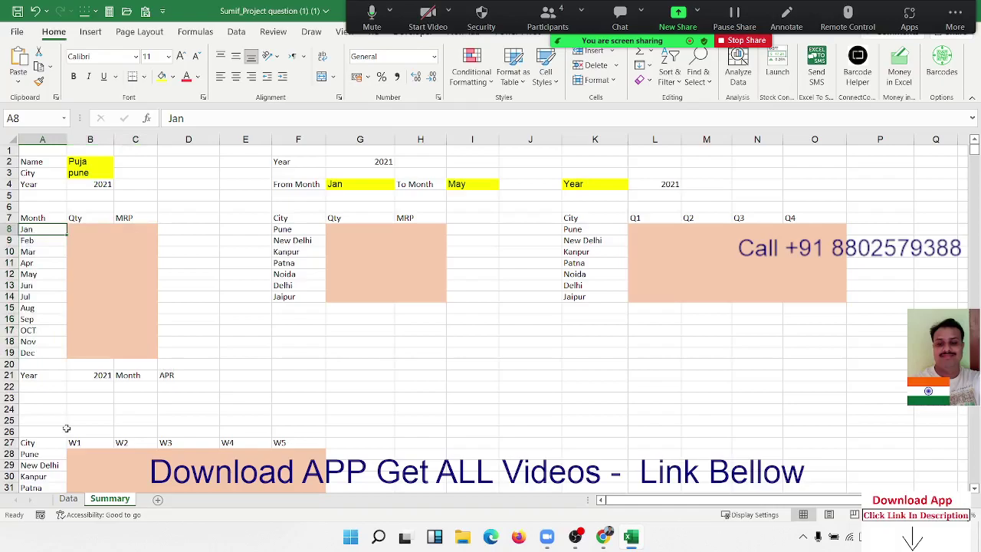
Inspect the Data sheet's worked date example in G6:I6, then return to Summary
{"action": "left_click", "coordinate": [69, 499]}
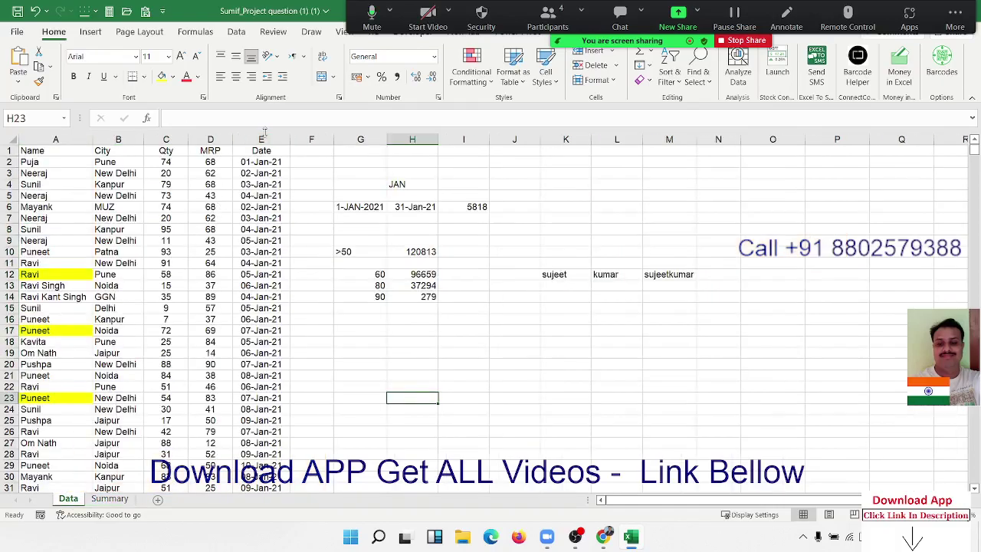
{"action": "left_click", "coordinate": [337, 266]}
{"action": "left_click_drag", "start_coordinate": [360, 207], "coordinate": [464, 207]}
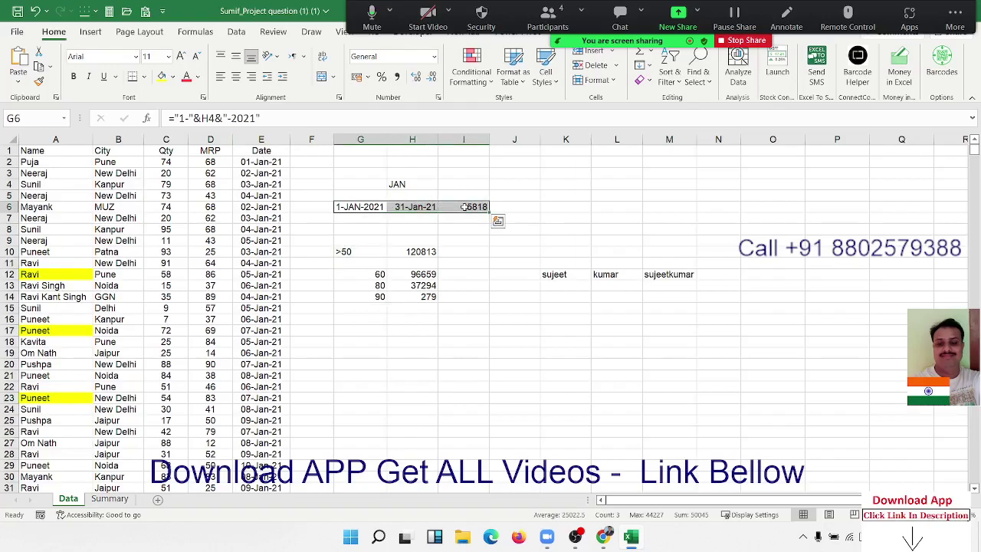
{"action": "left_click", "coordinate": [109, 499]}
Enter ="1-"&A8&"-"&B4 in D8 to show 1-Jan-2021
{"action": "left_click", "coordinate": [190, 229]}
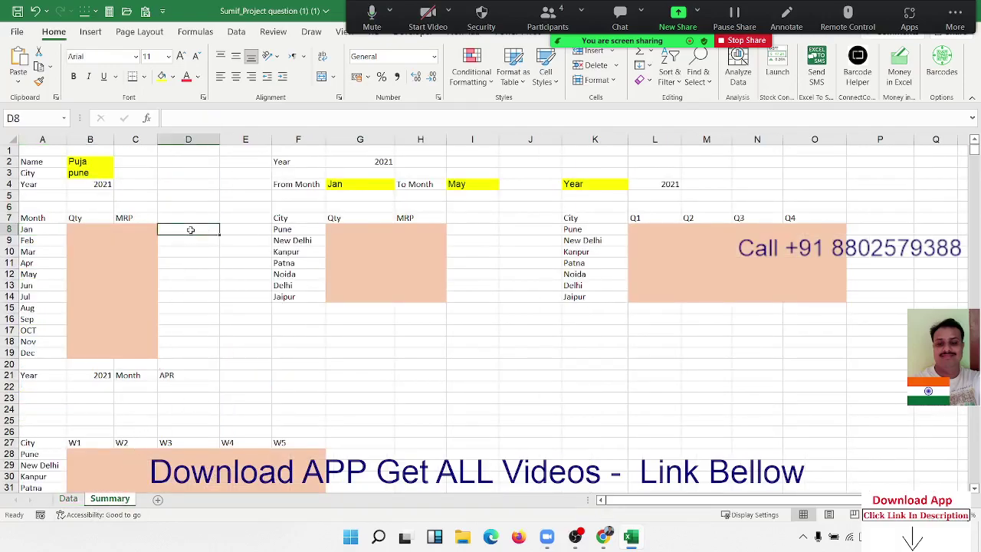
{"action": "type", "text": "=\"1-"}
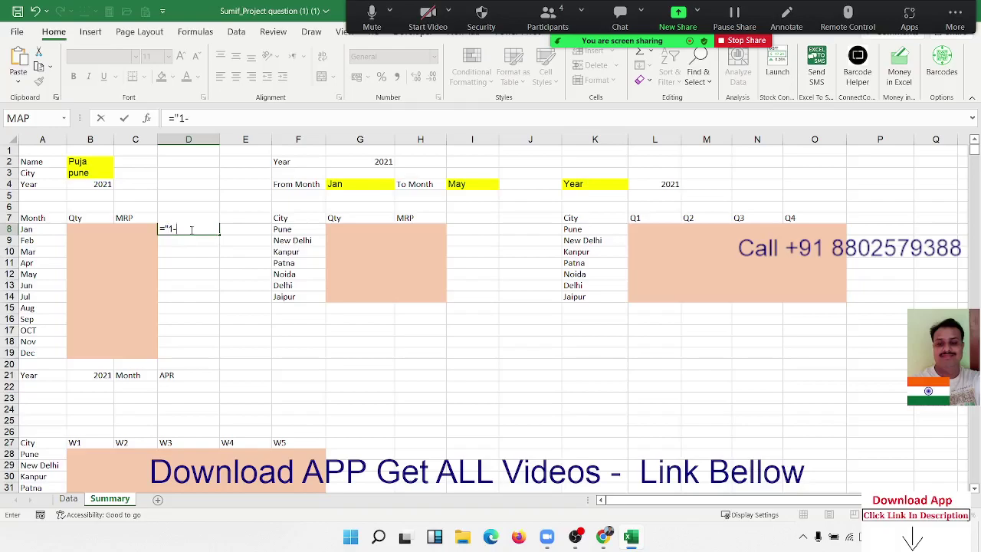
{"action": "type", "text": "\"&"}
{"action": "left_click", "coordinate": [28, 230]}
{"action": "type", "text": "&A8"}
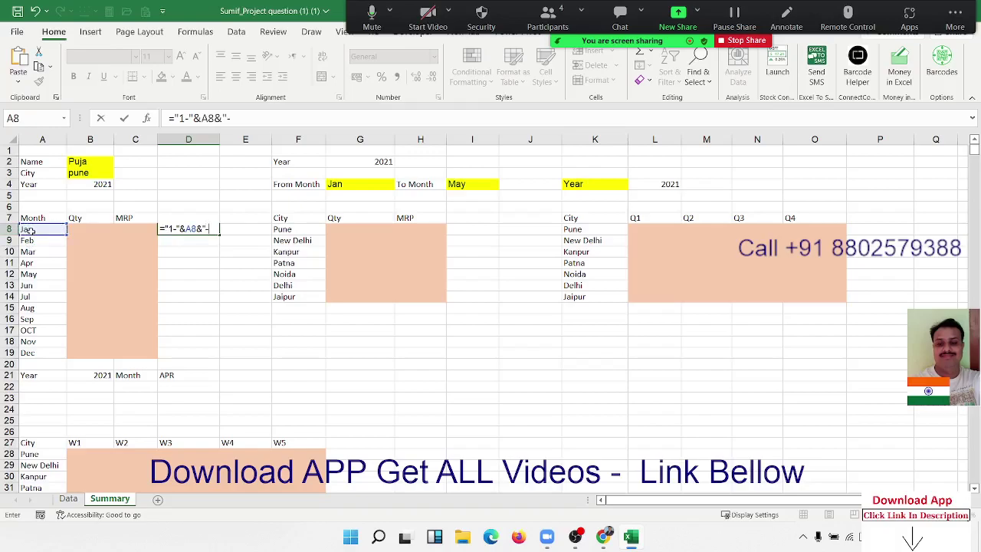
{"action": "type", "text": "&"}
{"action": "left_click", "coordinate": [79, 184]}
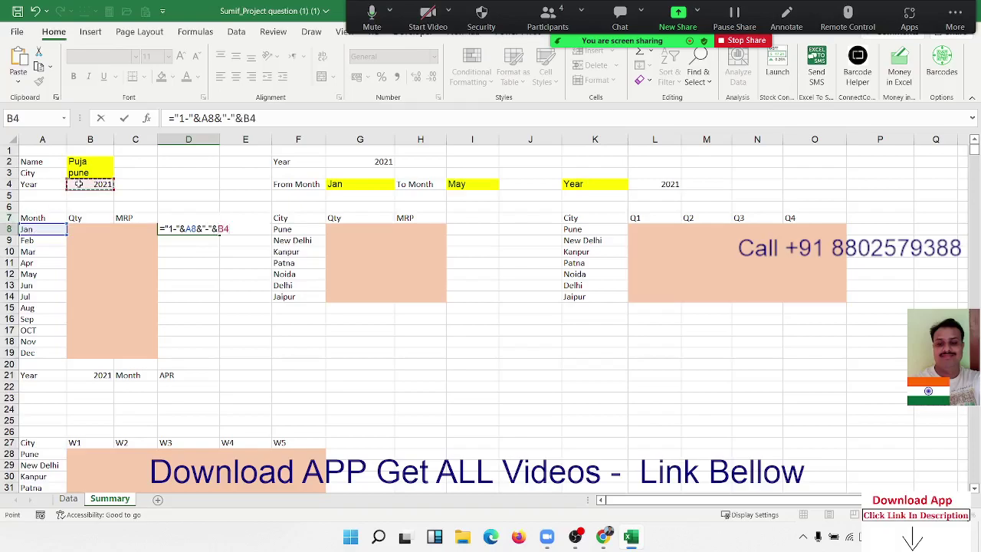
{"action": "key", "text": "Return"}
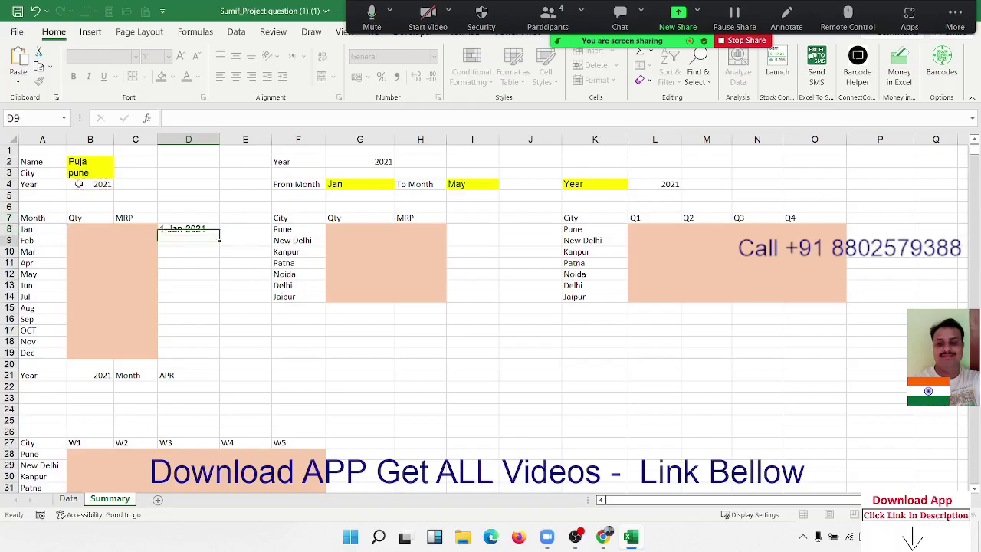
{"action": "key", "text": "Up"}
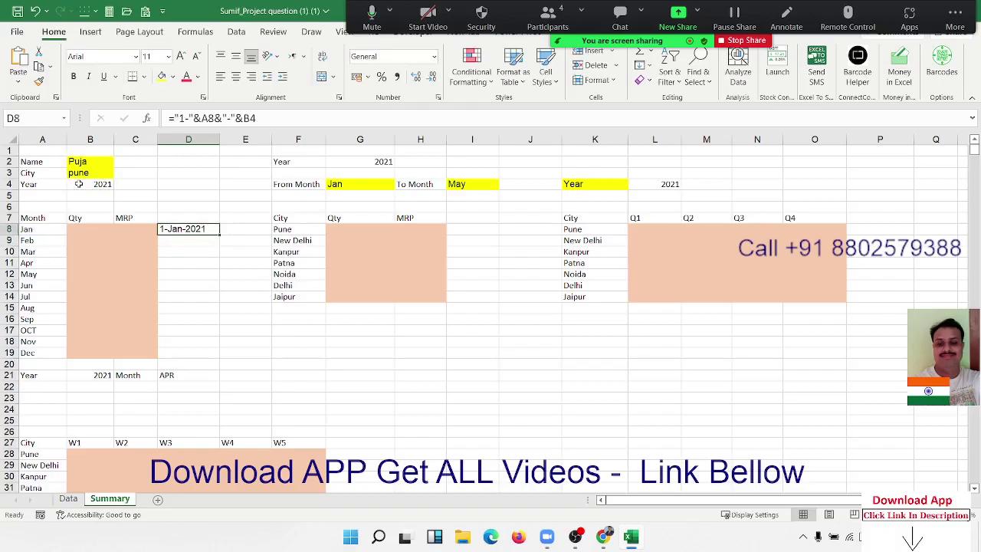
Test the date by changing the B4 year to 2022, then restore 2021
{"action": "left_click", "coordinate": [79, 184]}
{"action": "double_click", "coordinate": [79, 184]}
{"action": "key", "text": "BackSpace"}
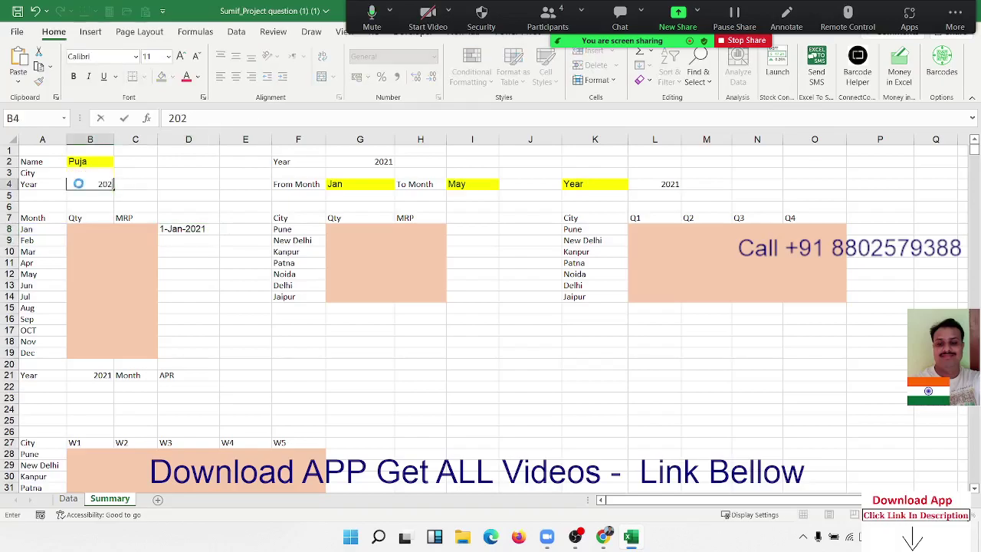
{"action": "key", "text": "Return"}
{"action": "key", "text": "Up"}
{"action": "type", "text": "2022"}
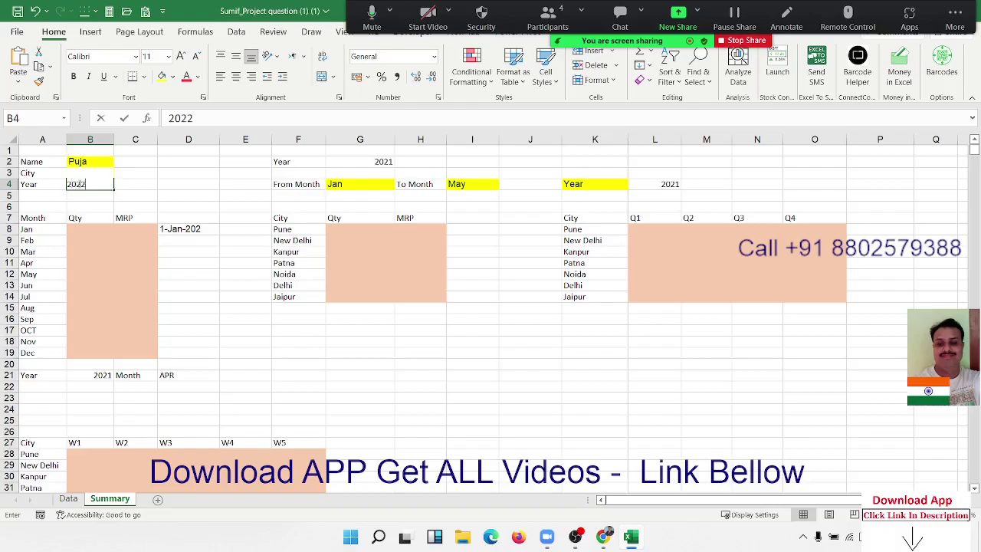
{"action": "key", "text": "Return"}
{"action": "left_click", "coordinate": [79, 184]}
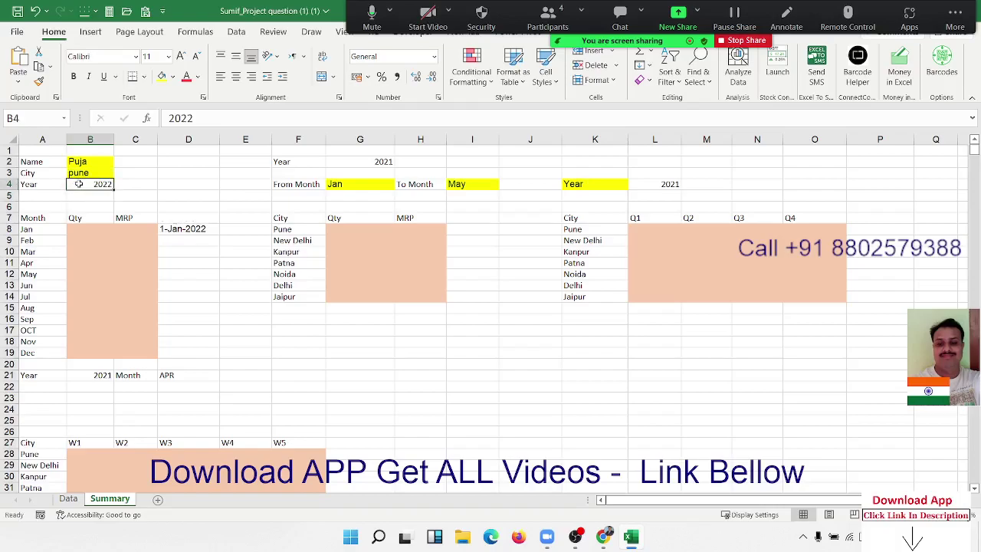
{"action": "type", "text": "2021"}
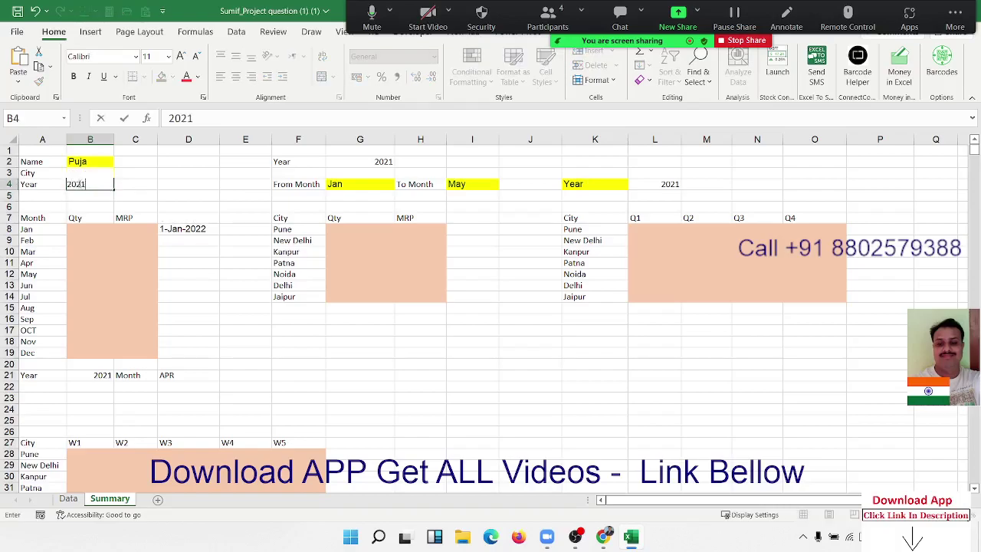
{"action": "key", "text": "Return"}
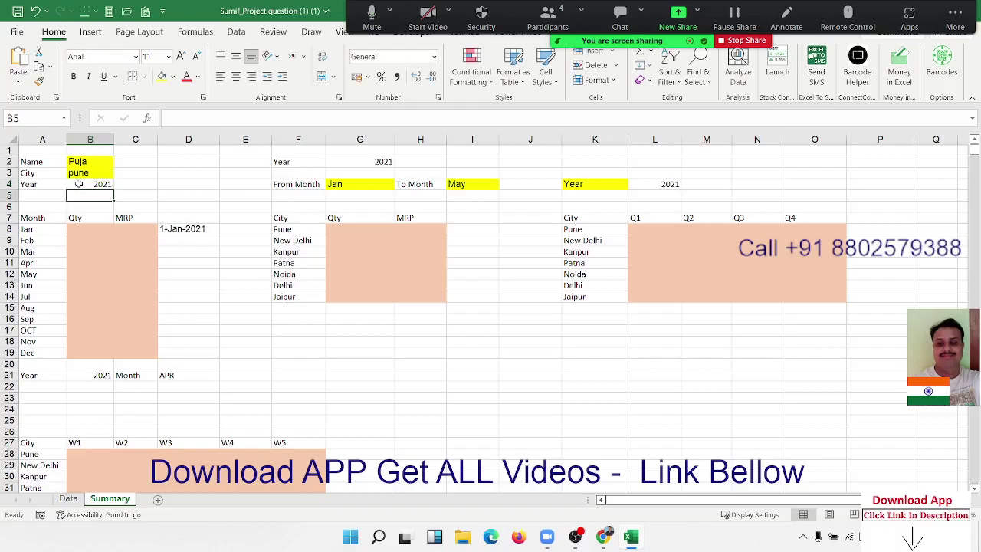
{"action": "key", "text": "Down"}
{"action": "key", "text": "Down"}
{"action": "key", "text": "Down"}
{"action": "key", "text": "Right"}
{"action": "key", "text": "Right"}
{"action": "key", "text": "Right"}
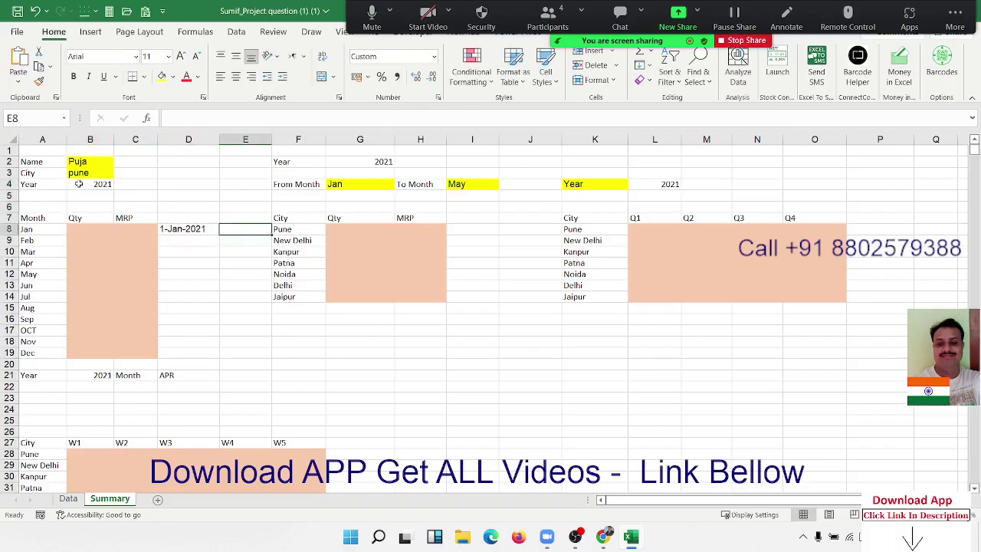
Enter =EOMONTH(D8,0) in E8 to show the month end 31-Jan-21
{"action": "type", "text": "=eo"}
{"action": "key", "text": "Tab"}
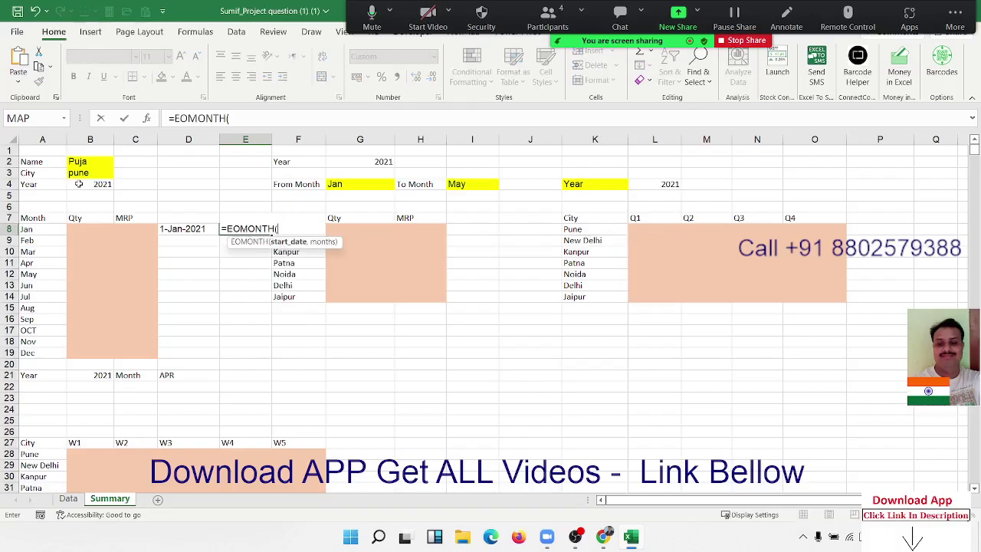
{"action": "key", "text": "Left"}
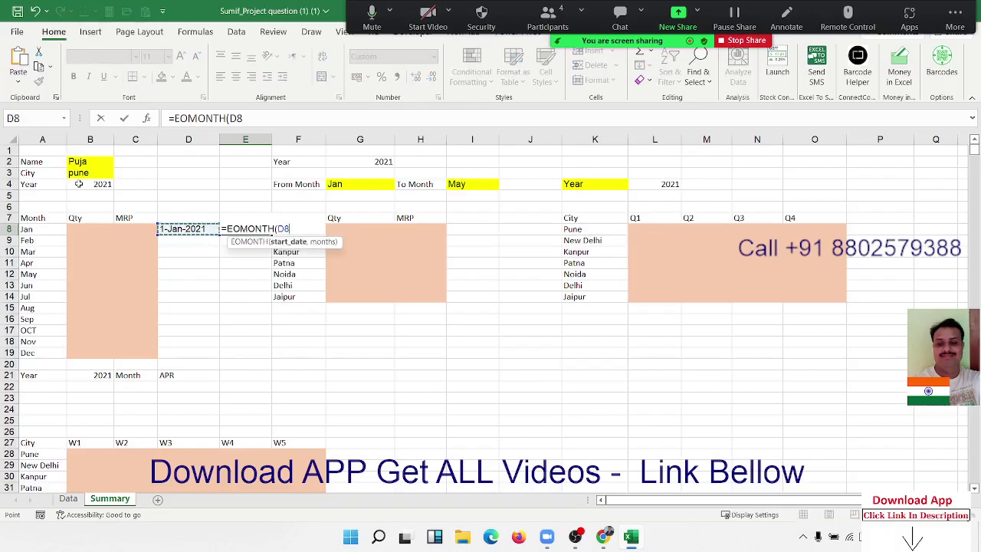
{"action": "type", "text": ",0"}
{"action": "key", "text": "Return"}
{"action": "key", "text": "Up"}
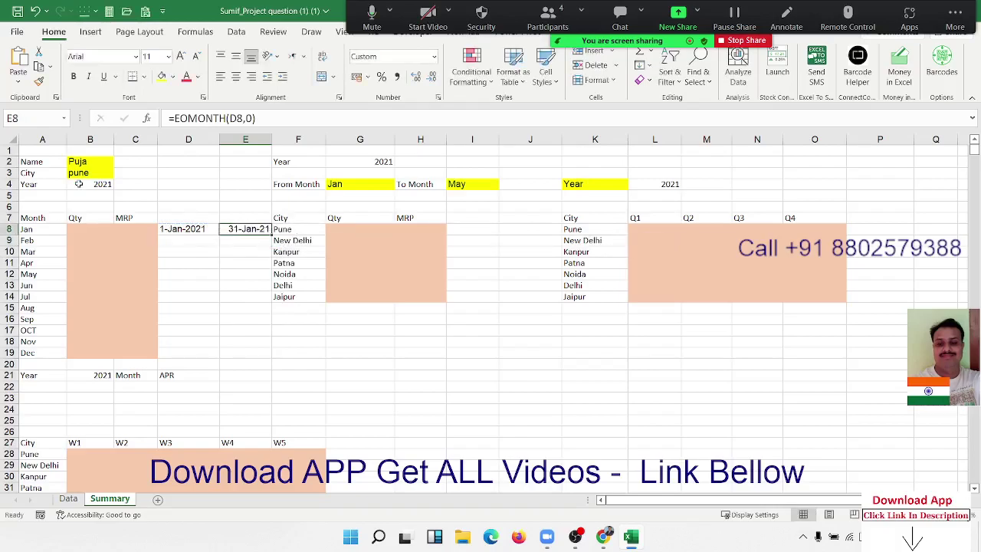
{"action": "key", "text": "Left"}
{"action": "key", "text": "Left"}
{"action": "key", "text": "Left"}
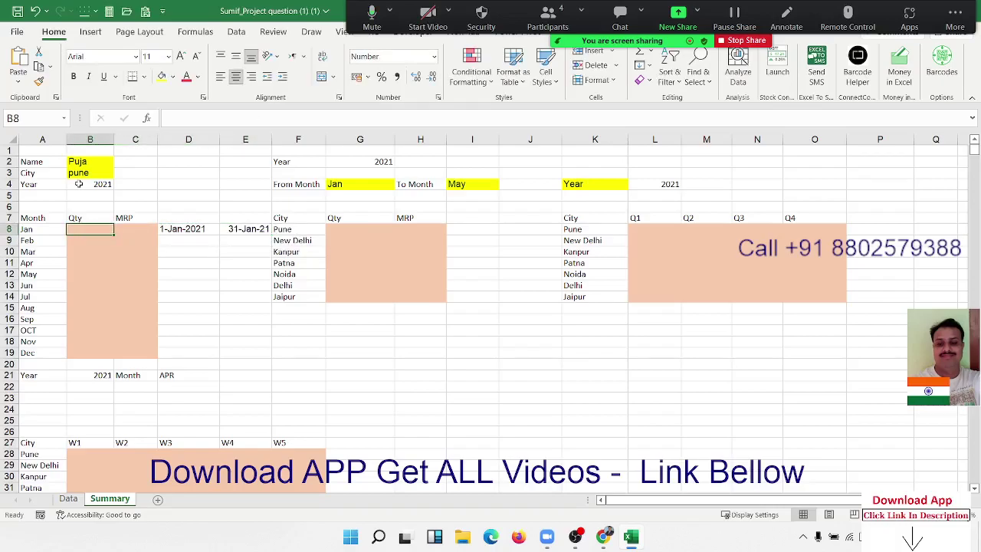
Start a SUMIFS in B8 summing Data Qty column C where Data Name column A matches B2
{"action": "type", "text": "=sum"}
{"action": "key", "text": "Down"}
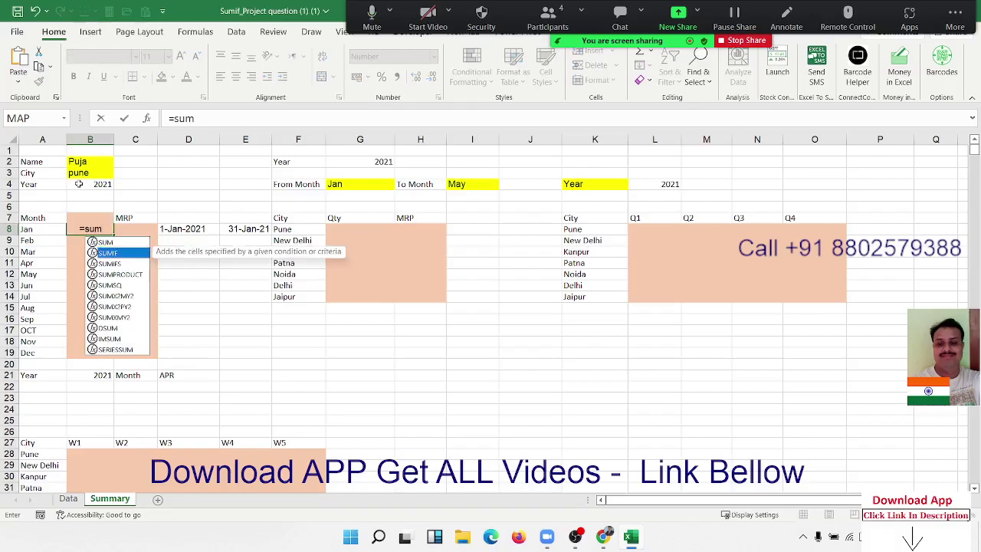
{"action": "key", "text": "Down"}
{"action": "key", "text": "Tab"}
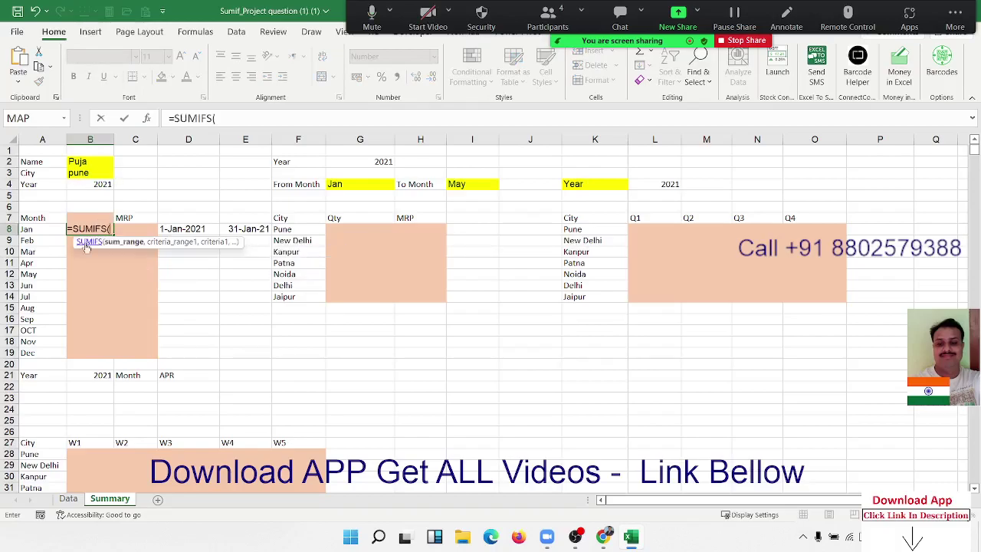
{"action": "left_click", "coordinate": [71, 499]}
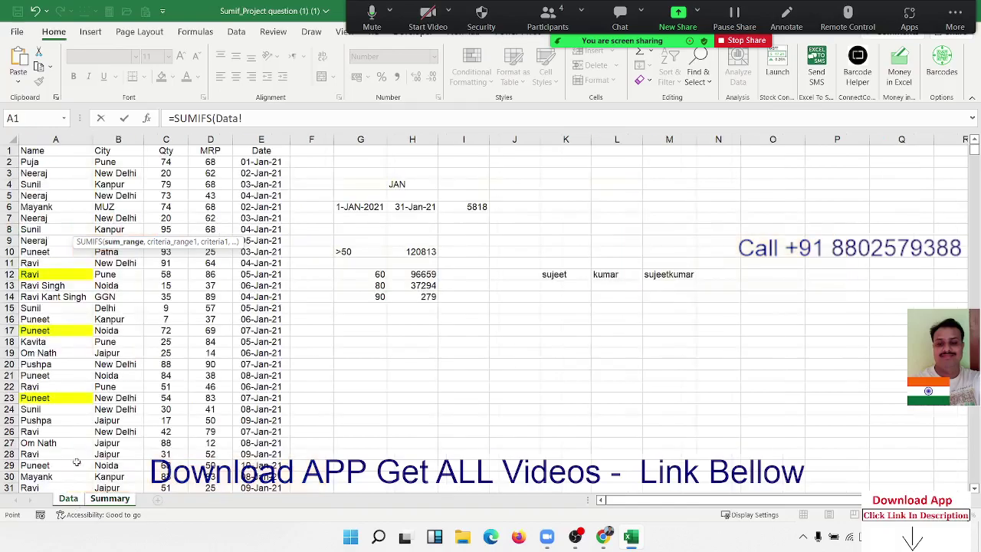
{"action": "left_click", "coordinate": [173, 140]}
{"action": "type", "text": ","}
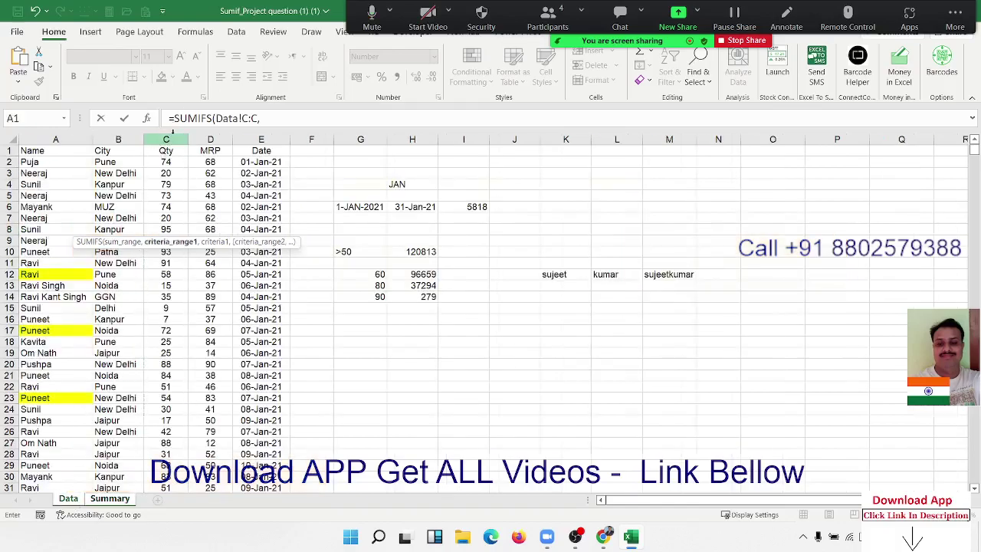
{"action": "left_click", "coordinate": [67, 140]}
{"action": "type", "text": ","}
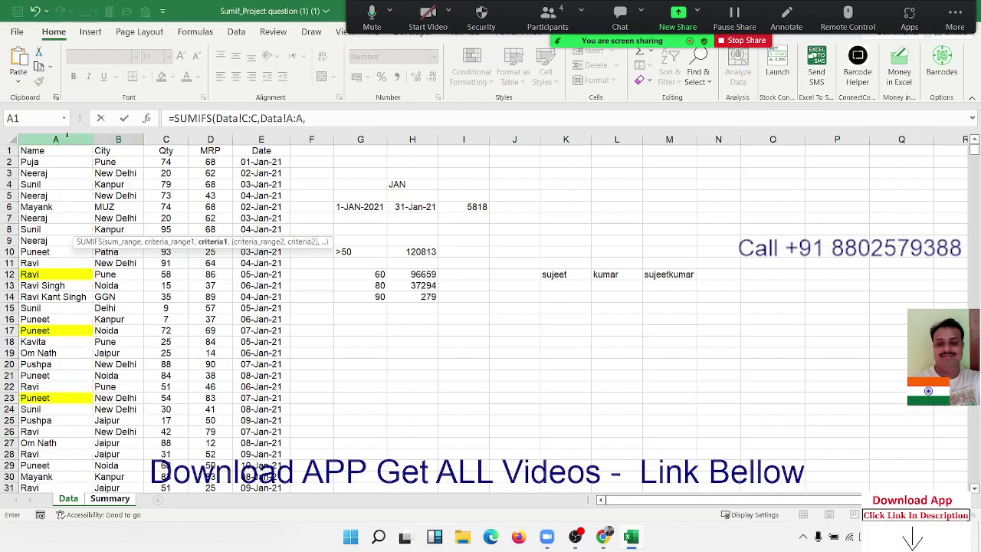
{"action": "left_click", "coordinate": [116, 500]}
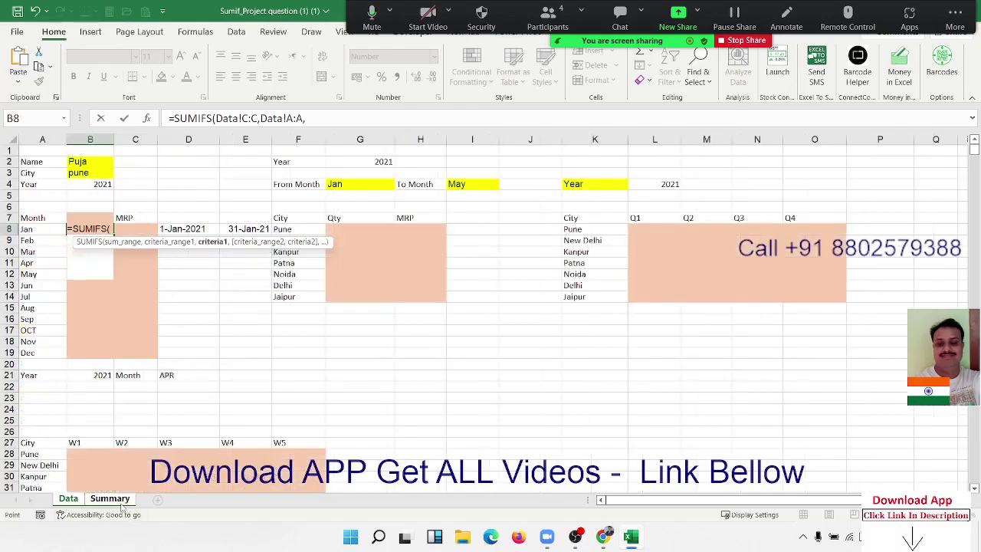
{"action": "left_click", "coordinate": [79, 164]}
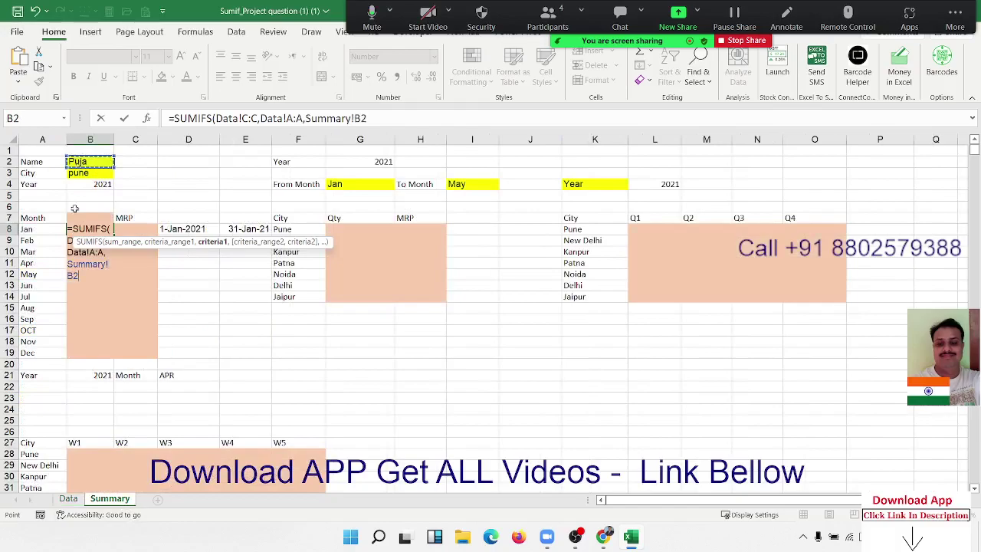
{"action": "type", "text": ","}
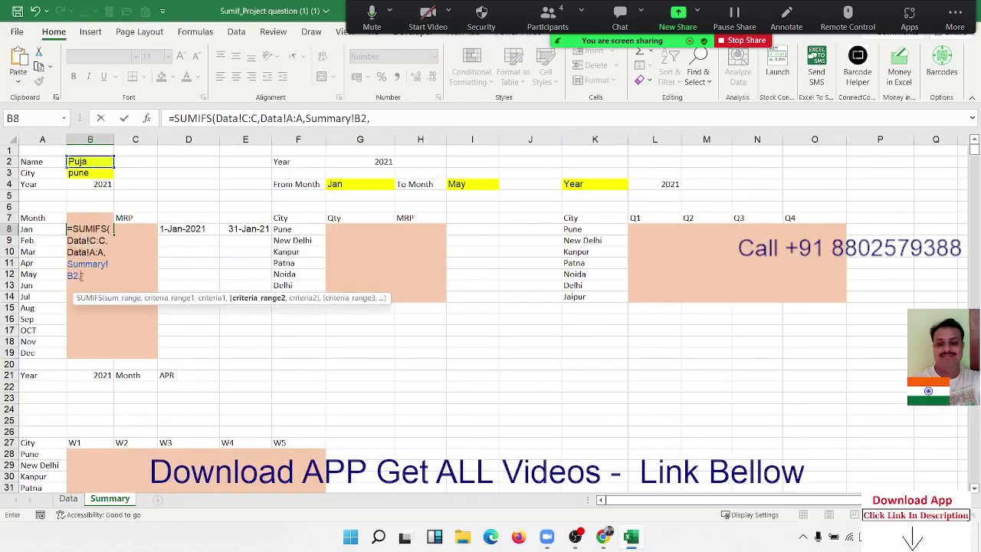
Add the condition that Data City column B matches Summary B3
{"action": "left_click", "coordinate": [67, 499]}
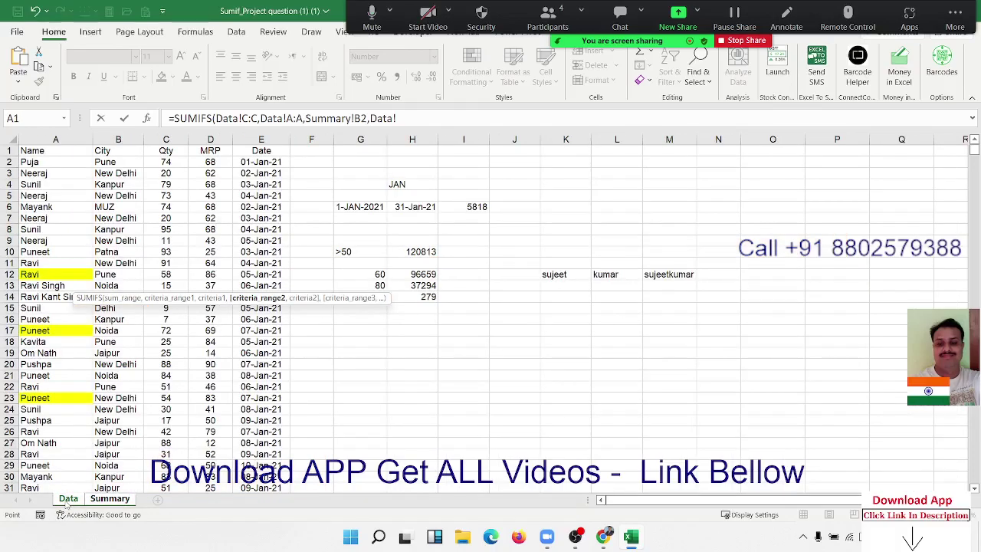
{"action": "left_click", "coordinate": [107, 139]}
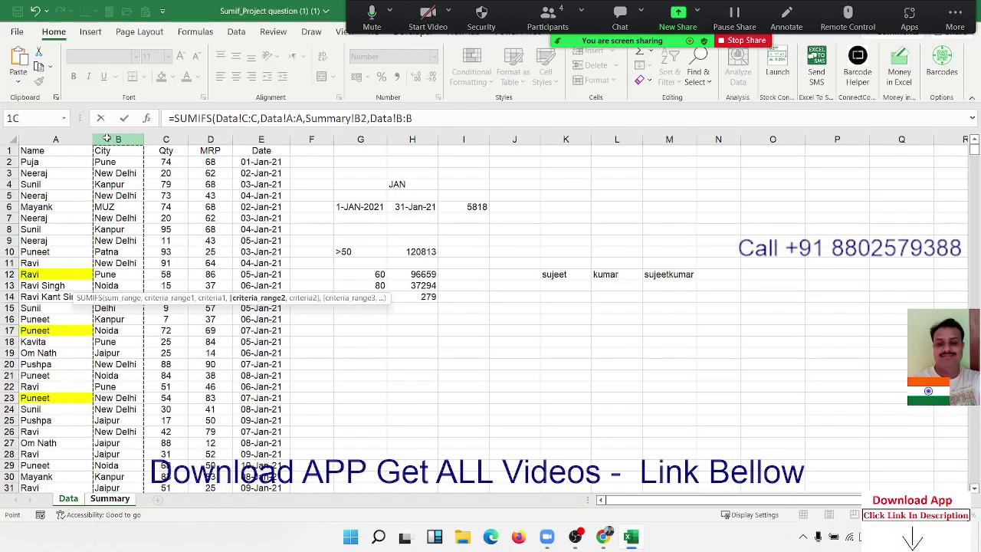
{"action": "type", "text": ","}
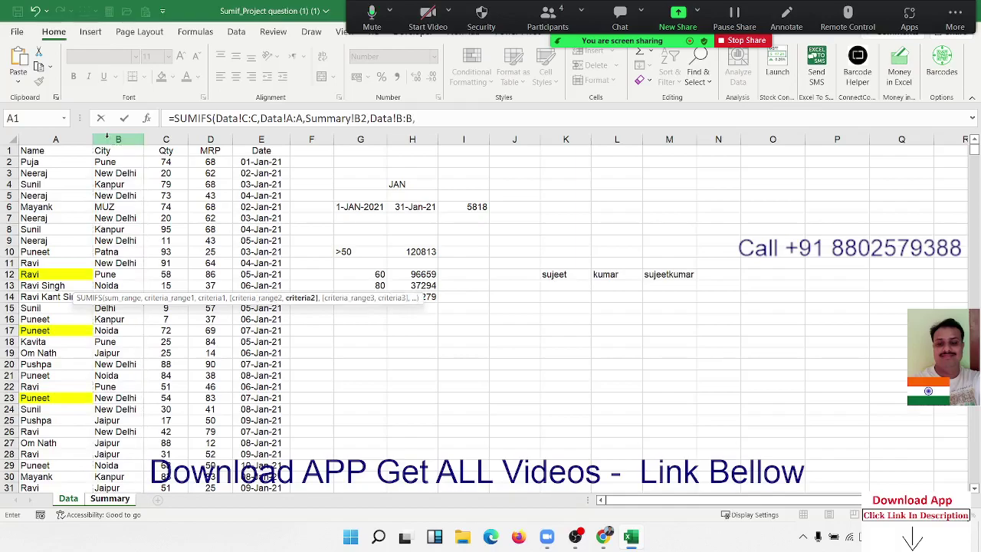
{"action": "left_click", "coordinate": [107, 498]}
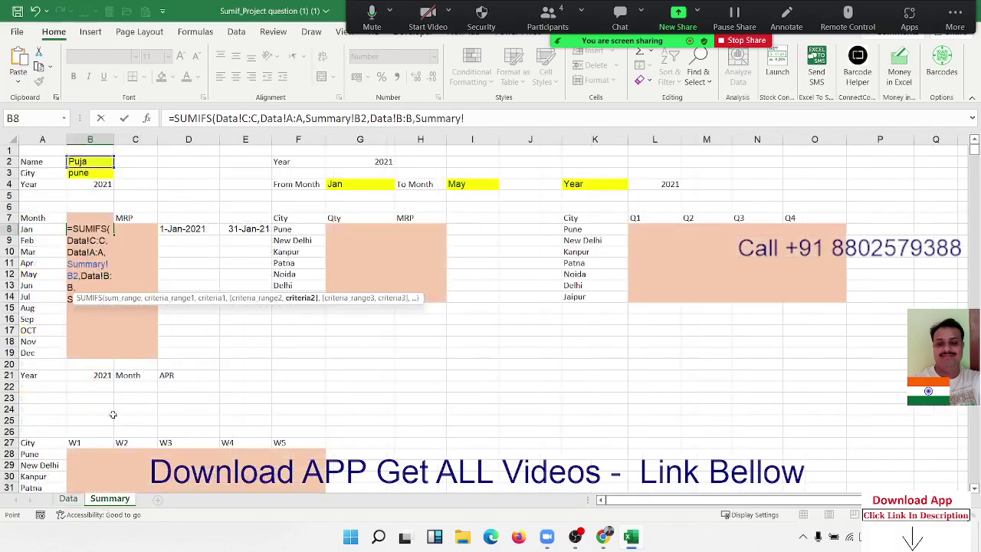
{"action": "left_click", "coordinate": [92, 173]}
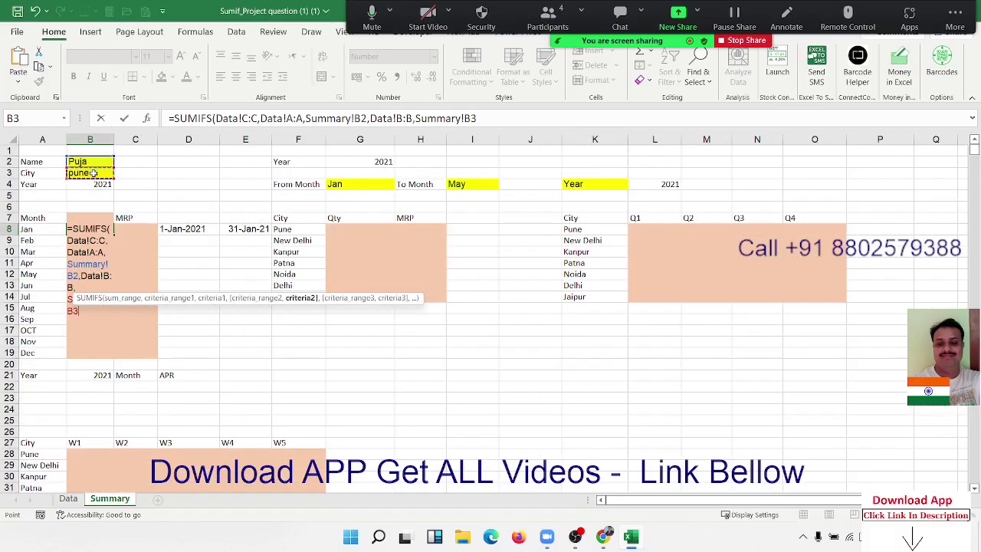
{"action": "type", "text": ","}
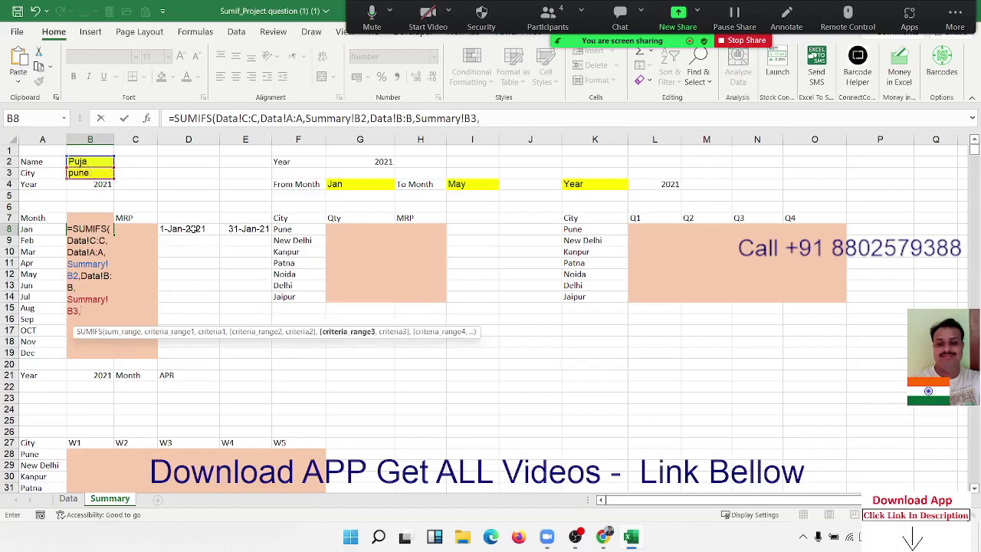
Limit Data dates in column E to between D8 and E8, giving January's quantity of 74
{"action": "left_click", "coordinate": [69, 499]}
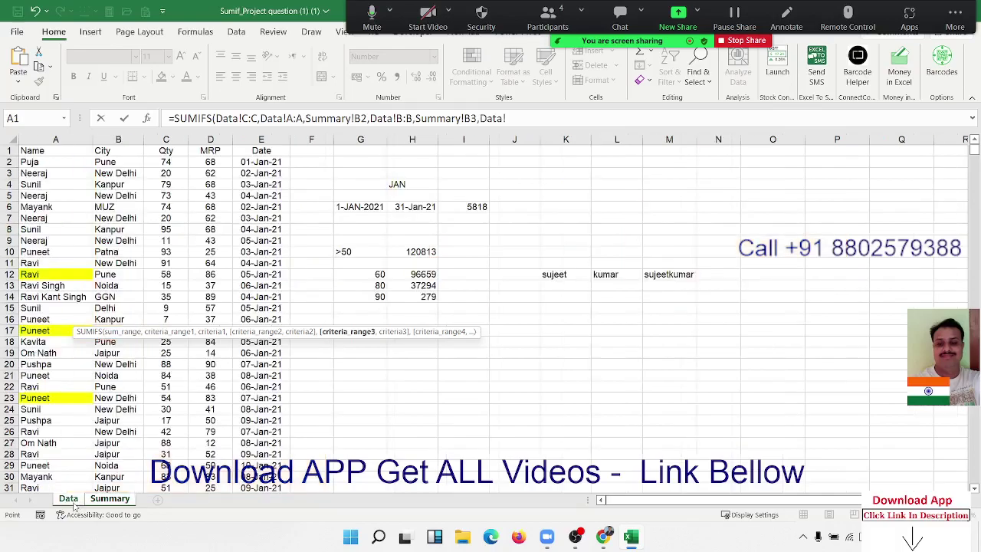
{"action": "left_click", "coordinate": [261, 139]}
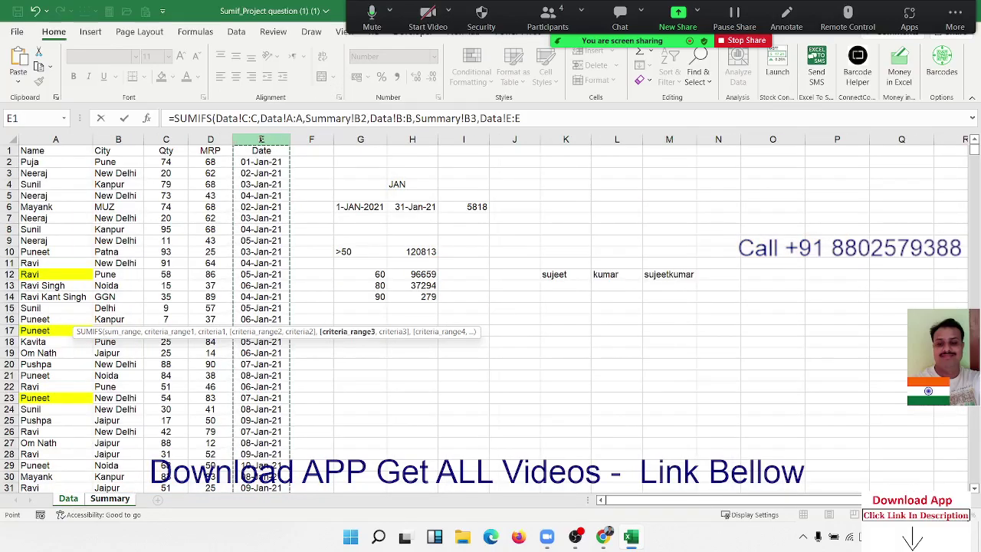
{"action": "type", "text": ",\">=\"&"}
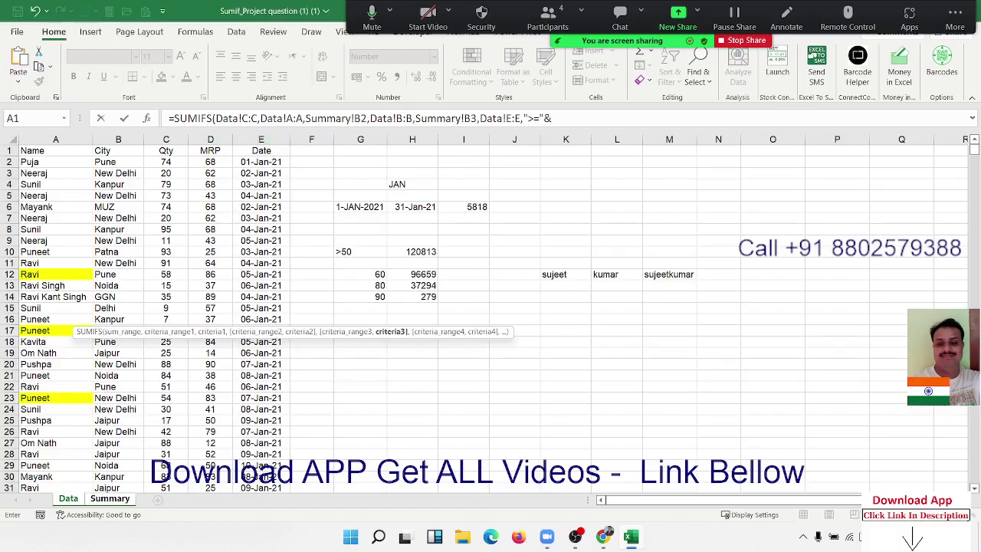
{"action": "left_click", "coordinate": [110, 499]}
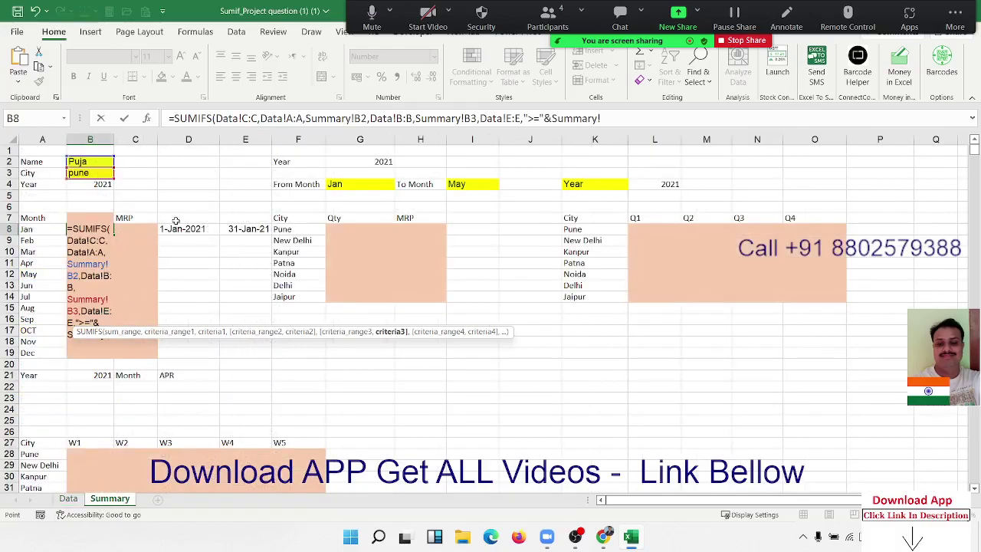
{"action": "left_click", "coordinate": [178, 228]}
{"action": "type", "text": ","}
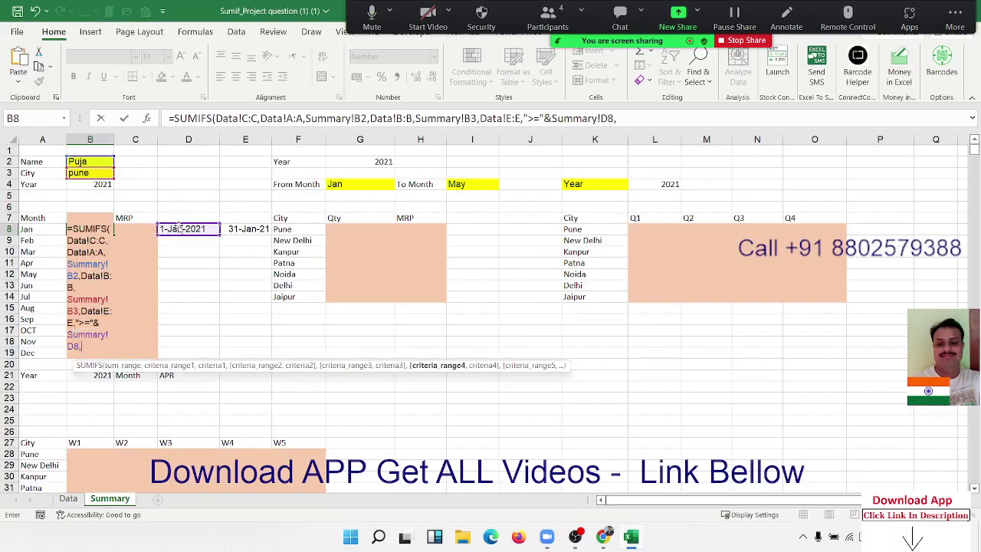
{"action": "left_click", "coordinate": [69, 499]}
{"action": "left_click", "coordinate": [255, 139]}
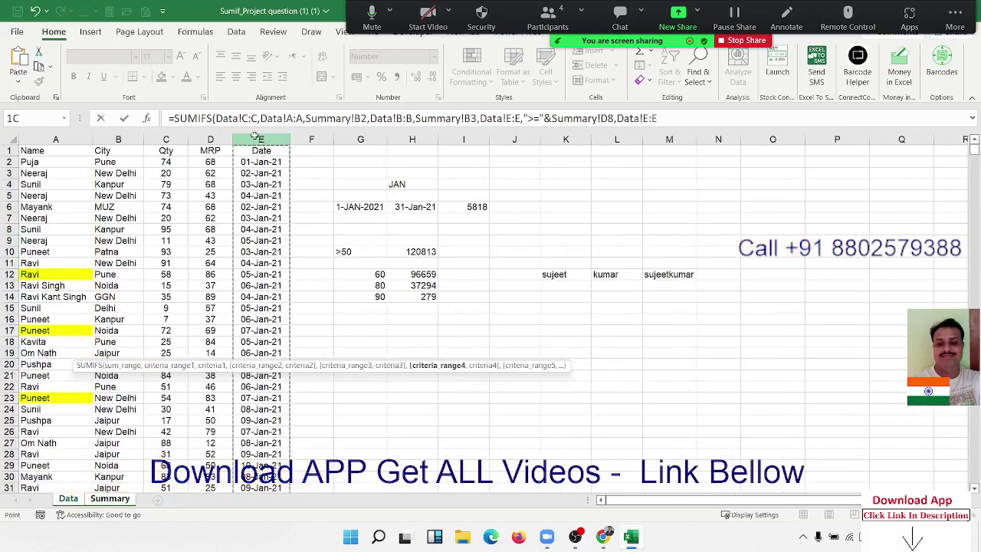
{"action": "type", "text": ","}
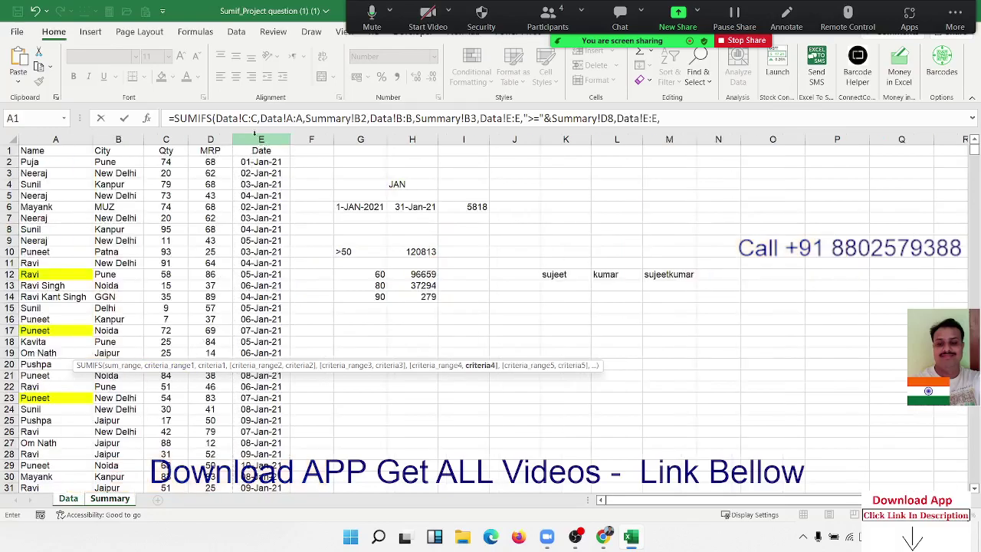
{"action": "type", "text": "\"<=\"&"}
{"action": "left_click", "coordinate": [110, 498]}
{"action": "left_click", "coordinate": [239, 227]}
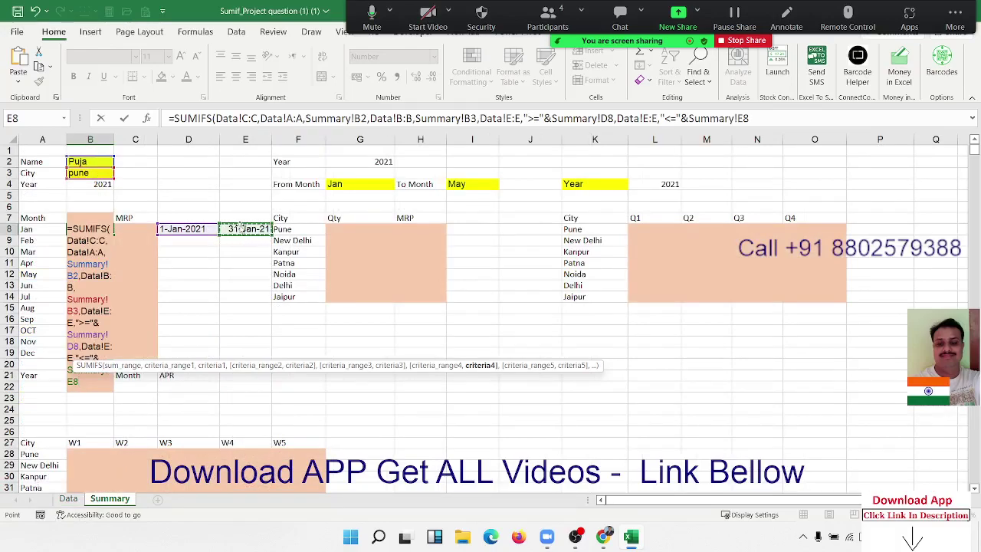
{"action": "key", "text": "Return"}
{"action": "key", "text": "Up"}
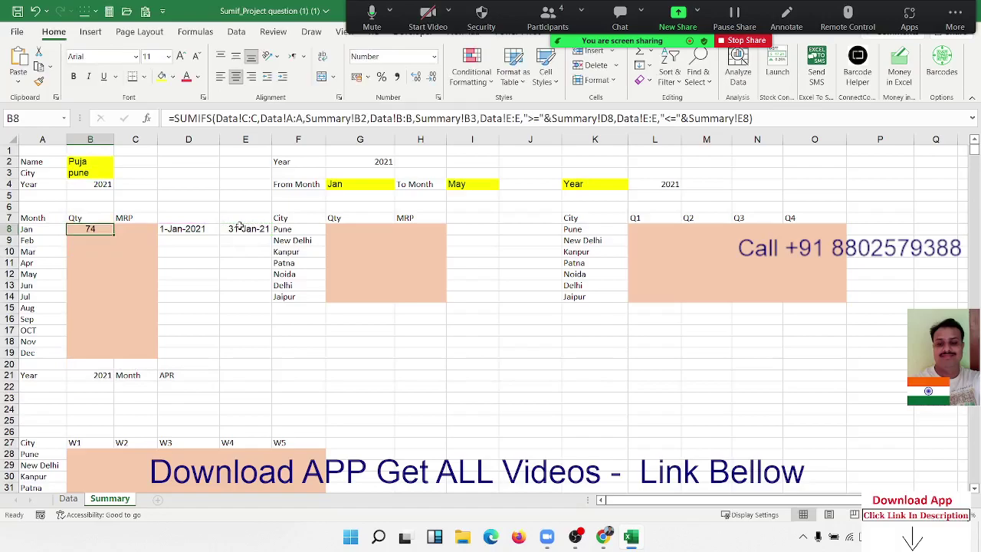
Change the B4 year to 2022, moving the dates to January 2022 and B8's quantity to 0
{"action": "key", "text": "Up"}
{"action": "key", "text": "Up"}
{"action": "key", "text": "Up"}
{"action": "key", "text": "Up"}
{"action": "key", "text": "Up"}
{"action": "key", "text": "Down"}
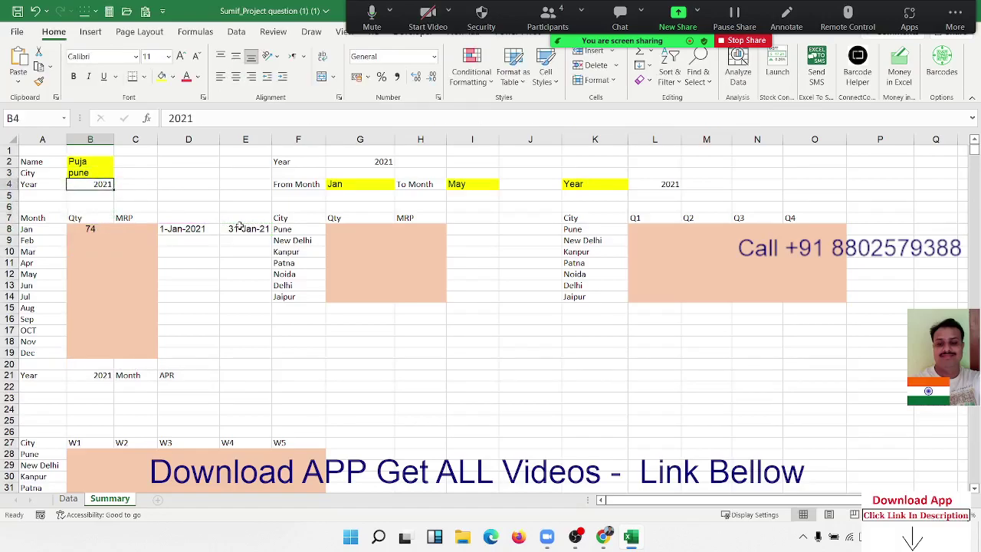
{"action": "type", "text": "202"}
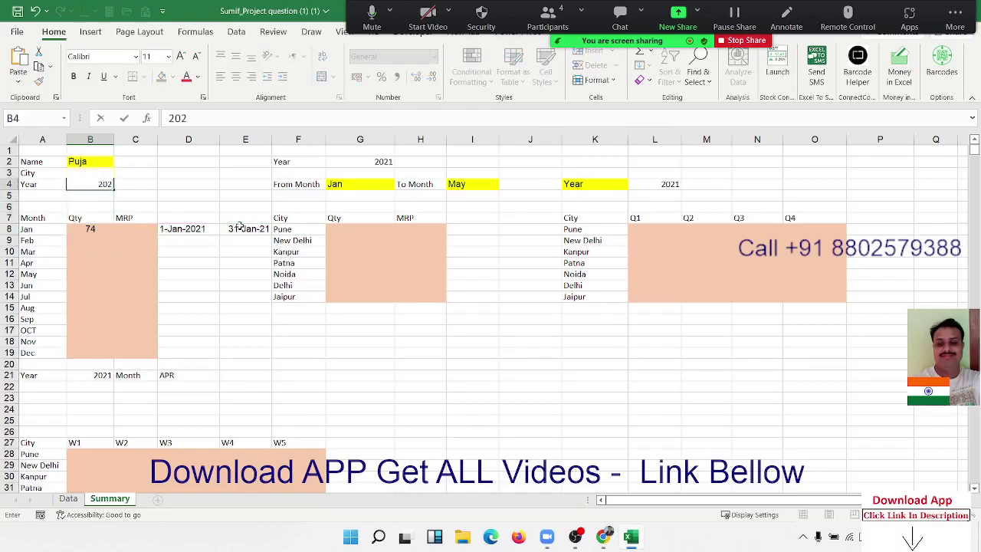
{"action": "type", "text": "1"}
{"action": "key", "text": "Return"}
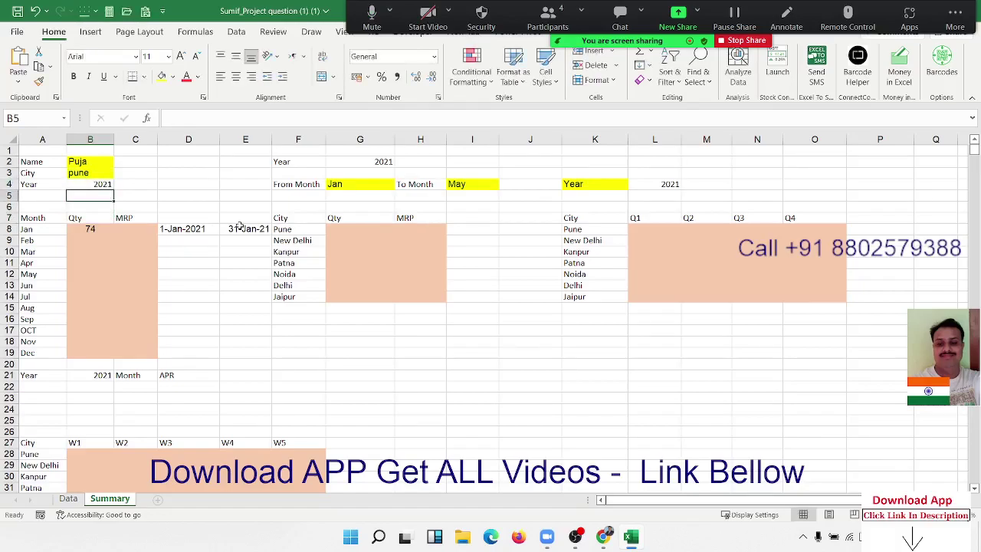
{"action": "key", "text": "Up"}
{"action": "type", "text": "202"}
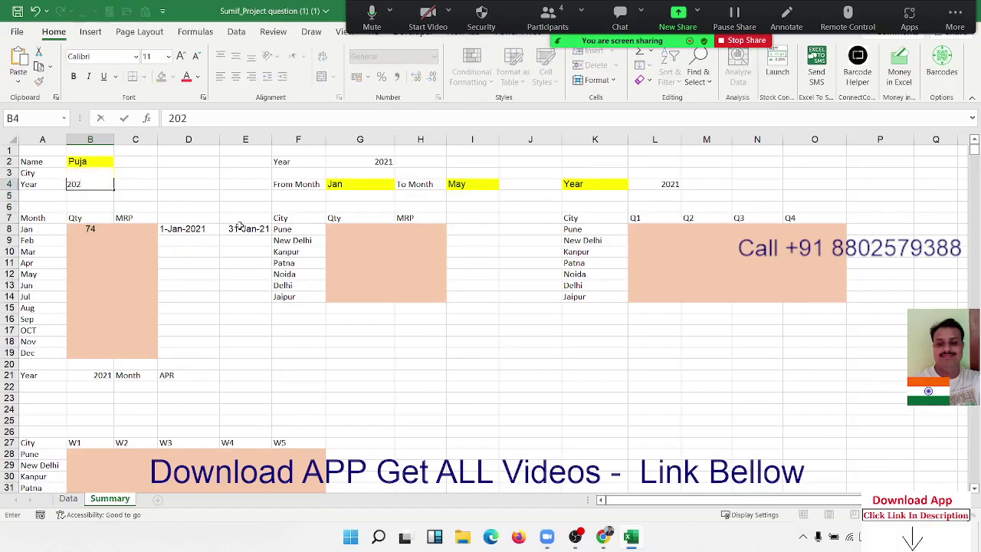
{"action": "type", "text": "22"}
{"action": "key", "text": "BackSpace"}
{"action": "key", "text": "Return"}
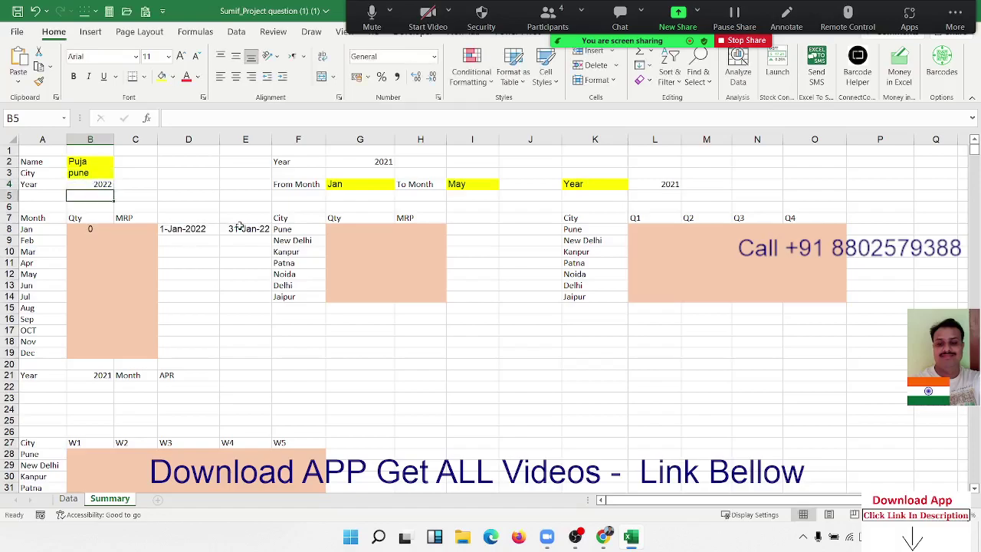
{"action": "key", "text": "Up"}
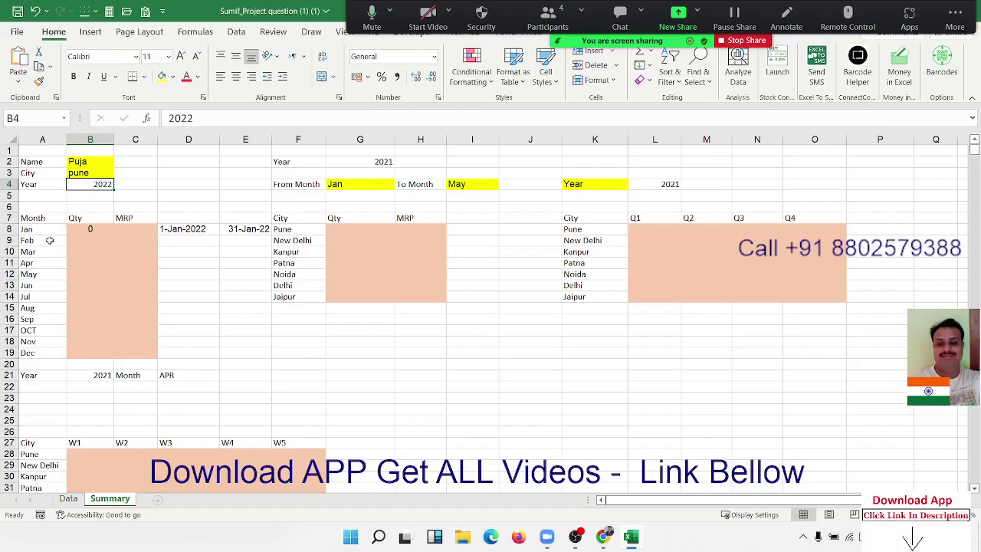
Filter the Data sheet's Name column to the chosen person, showing one Jan-21 row with Qty 74
{"action": "left_click", "coordinate": [68, 499]}
{"action": "left_click", "coordinate": [47, 154]}
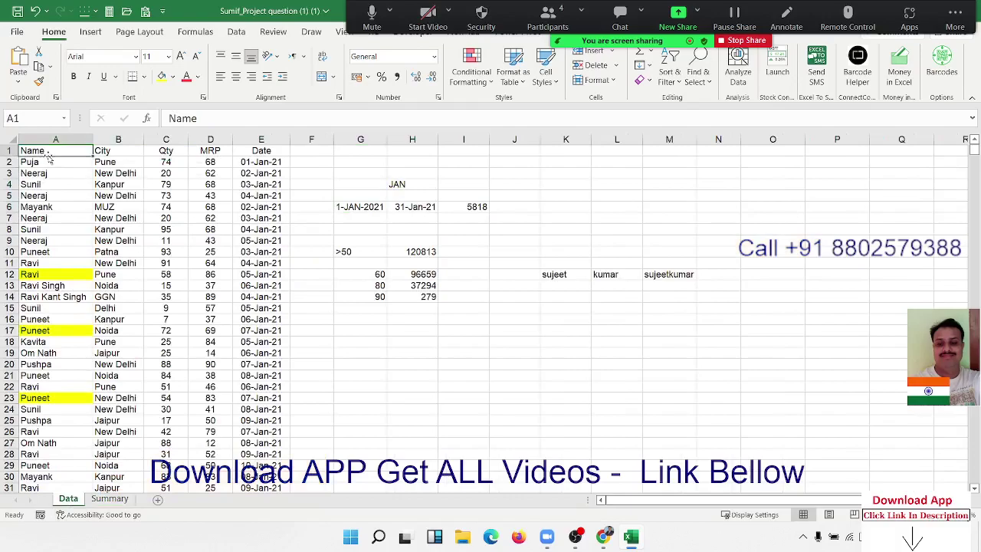
{"action": "key", "text": "ctrl+shift+l"}
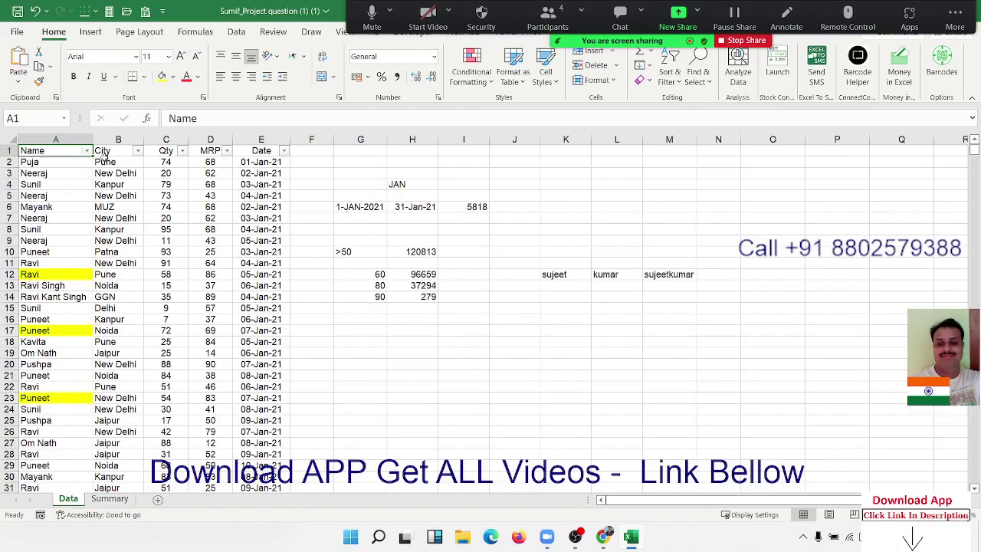
{"action": "left_click", "coordinate": [86, 151]}
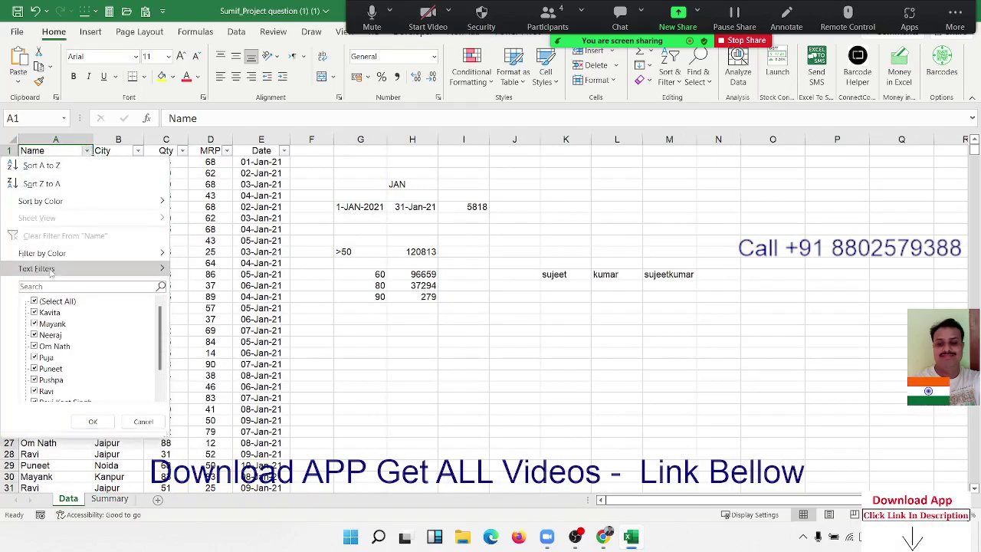
{"action": "left_click", "coordinate": [45, 301]}
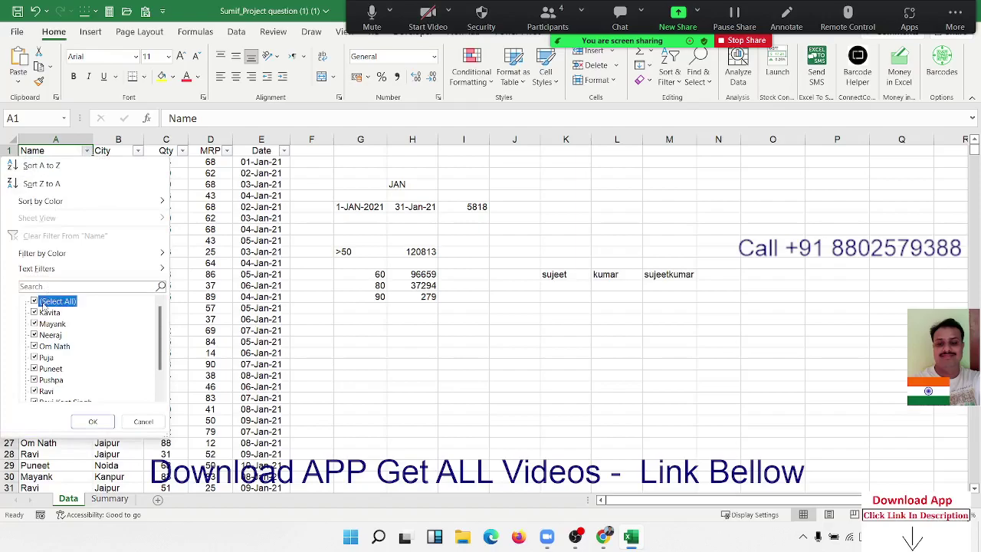
{"action": "left_click", "coordinate": [38, 357]}
{"action": "left_click", "coordinate": [87, 421]}
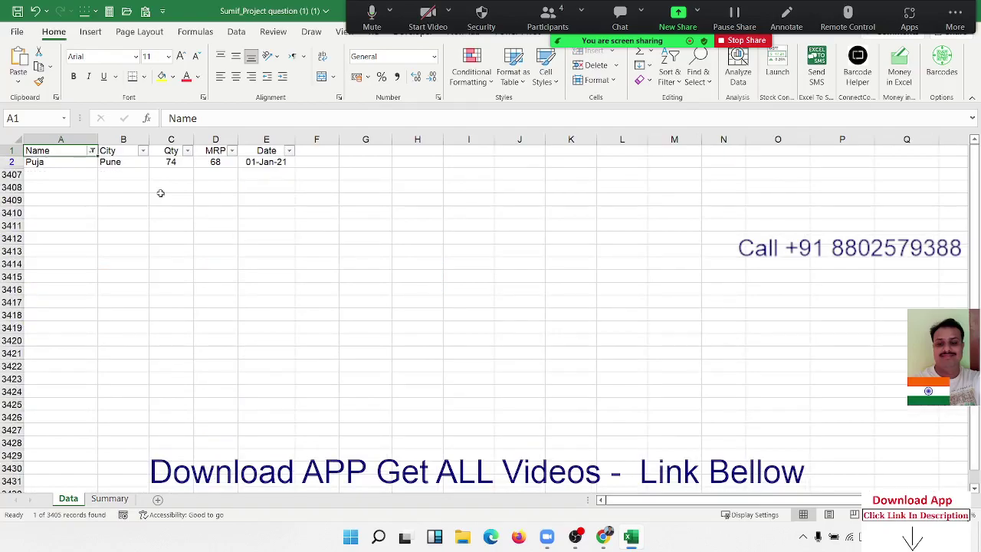
Remove the filter and browse the full table from bottom to top
{"action": "key", "text": "ctrl+shift+l"}
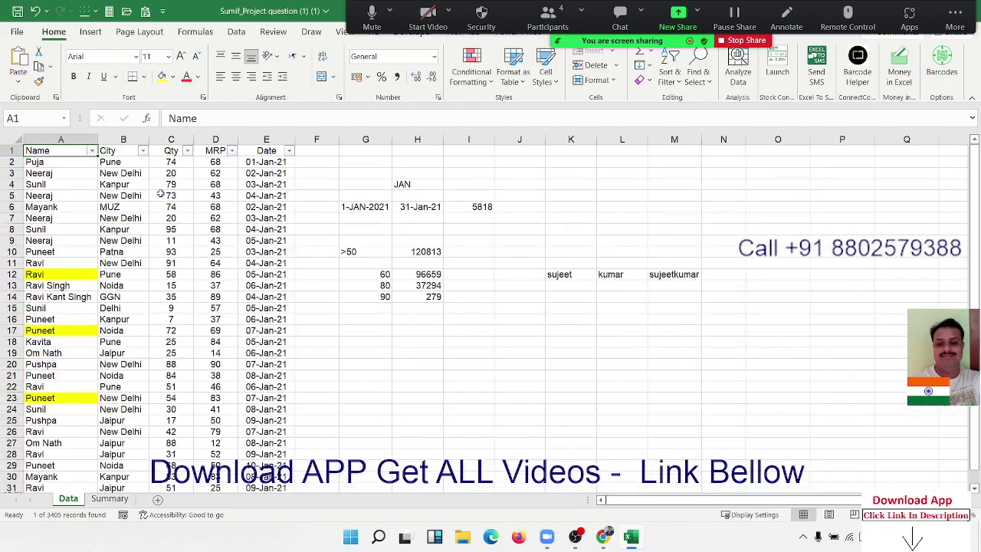
{"action": "key", "text": "ctrl+Down"}
{"action": "key", "text": "Up"}
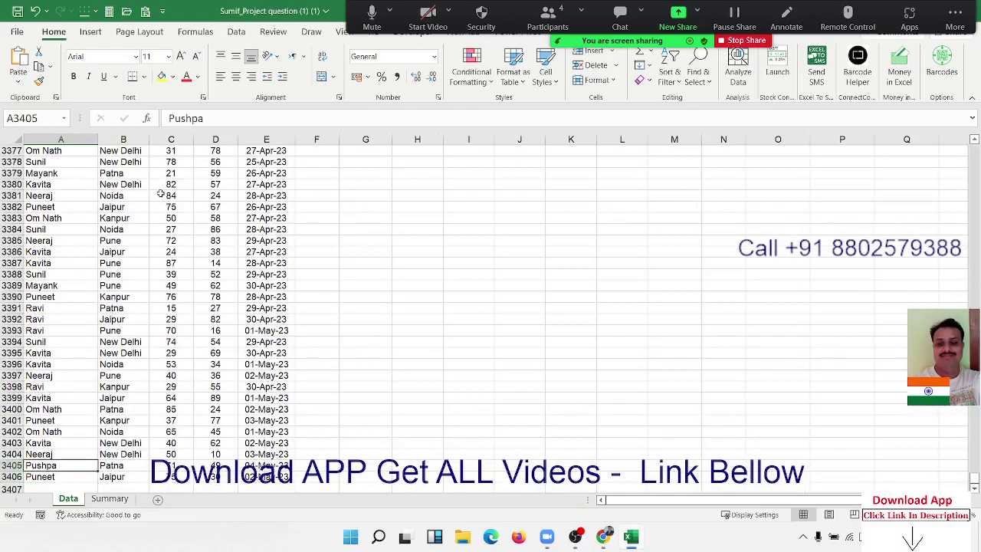
{"action": "key", "text": "ctrl+Up"}
{"action": "key", "text": "Down"}
{"action": "key", "text": "Down"}
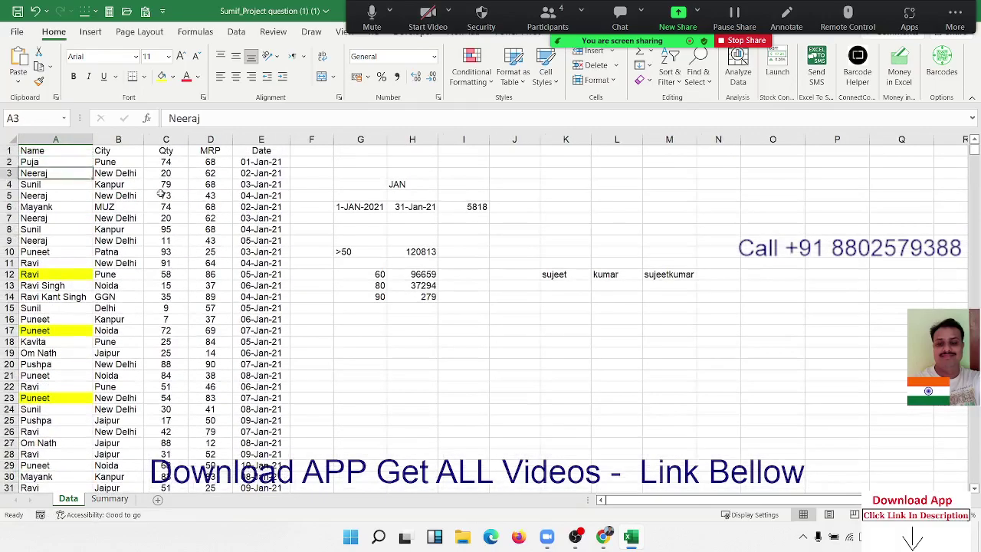
{"action": "key", "text": "Down"}
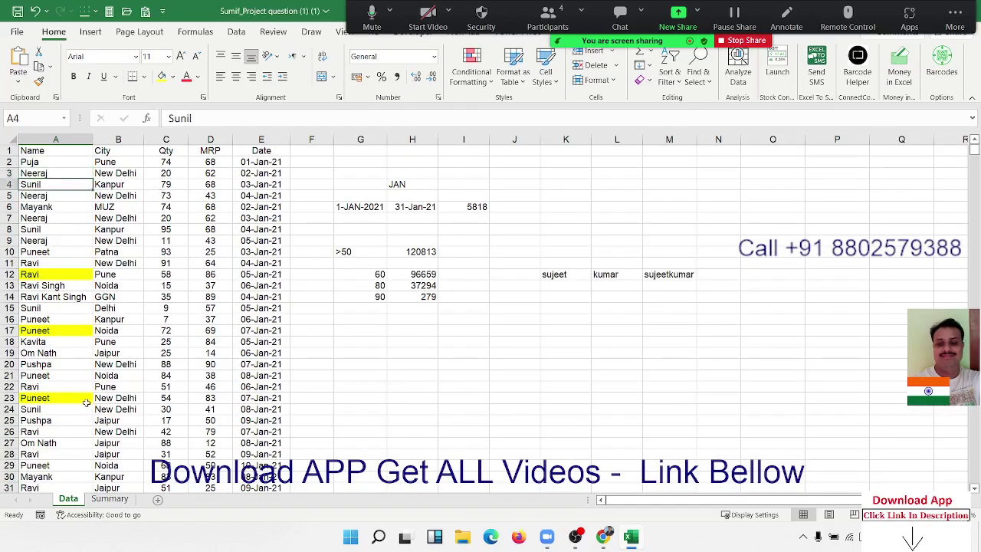
Change the chosen name in Summary B2 to a different person
{"action": "left_click", "coordinate": [109, 498]}
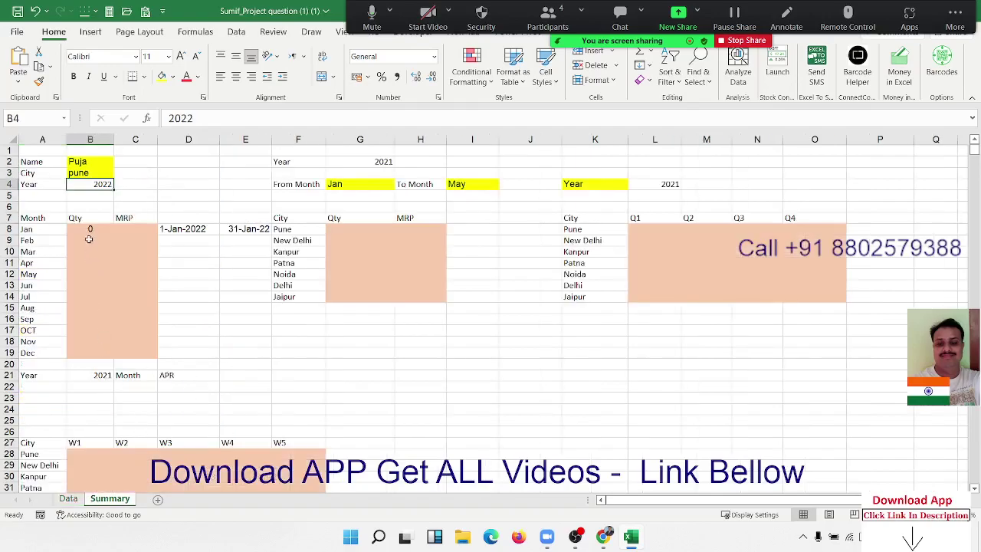
{"action": "left_click", "coordinate": [96, 164]}
{"action": "type", "text": "Sunil"}
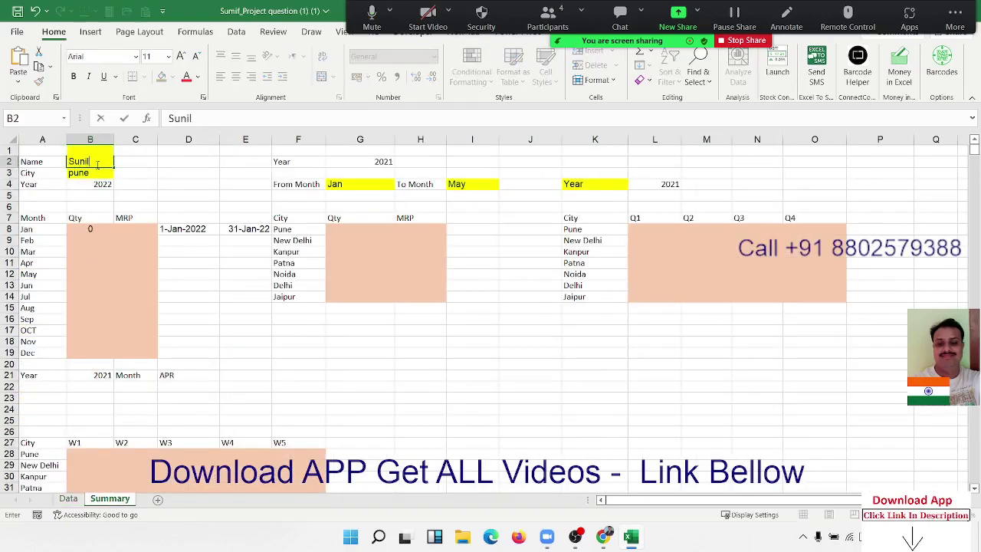
{"action": "key", "text": "Return"}
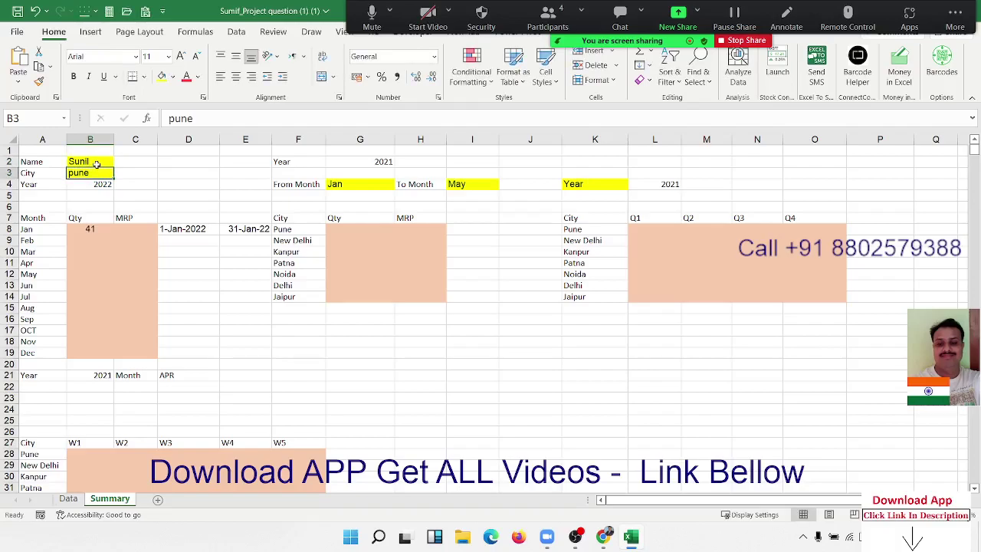
{"action": "left_click", "coordinate": [65, 499]}
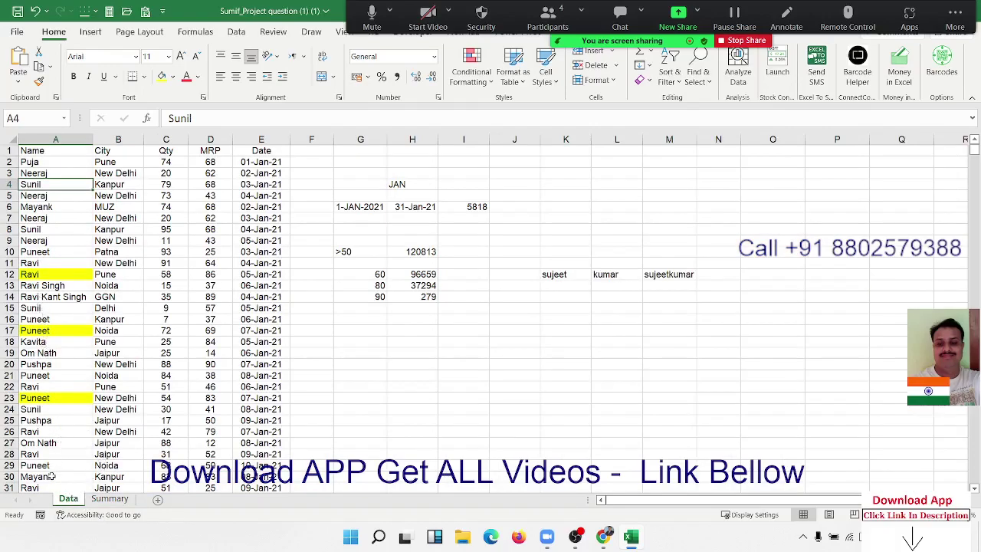
{"action": "left_click", "coordinate": [108, 502]}
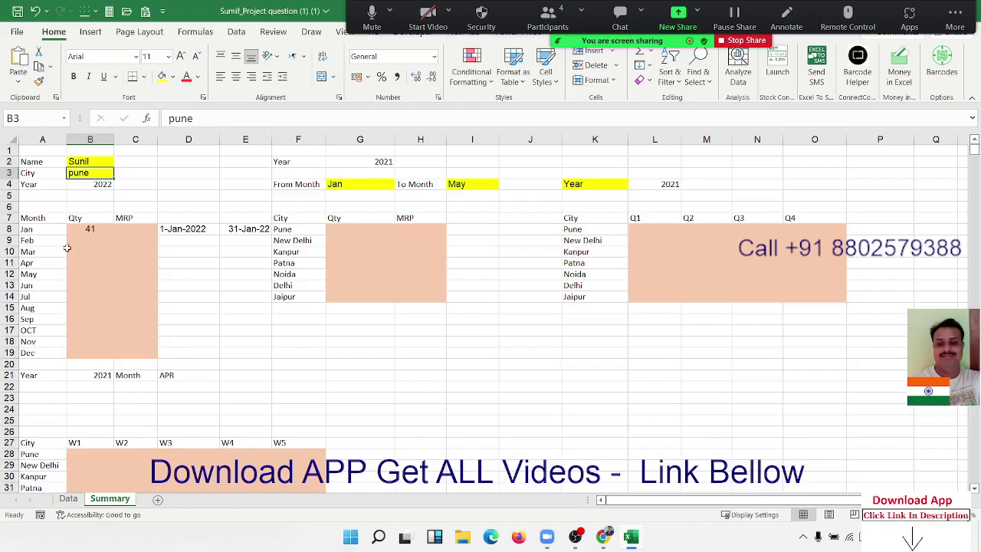
{"action": "key", "text": "Up"}
{"action": "type", "text": "R"}
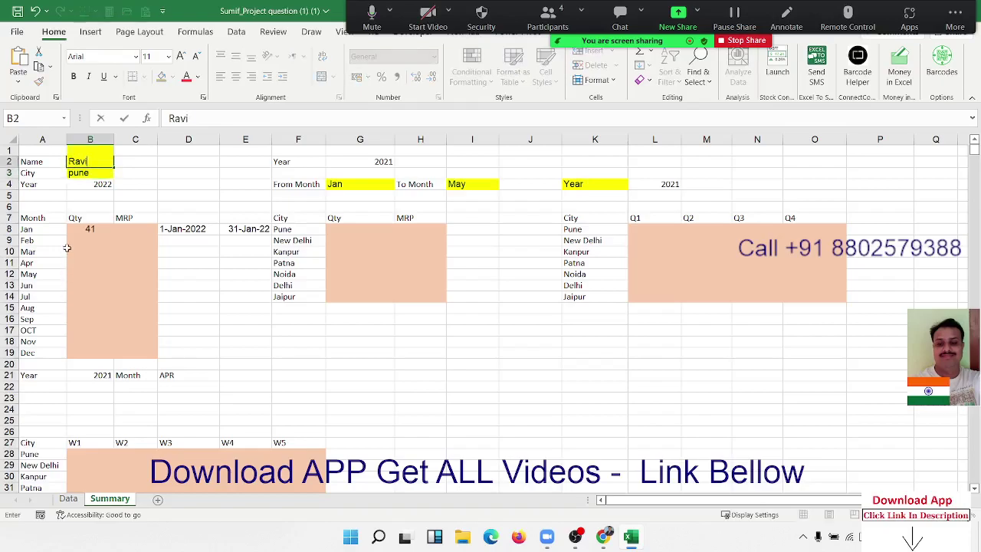
{"action": "key", "text": "Return"}
Set the city in B3 to Noida, so January's Qty becomes 163
{"action": "key", "text": "Down"}
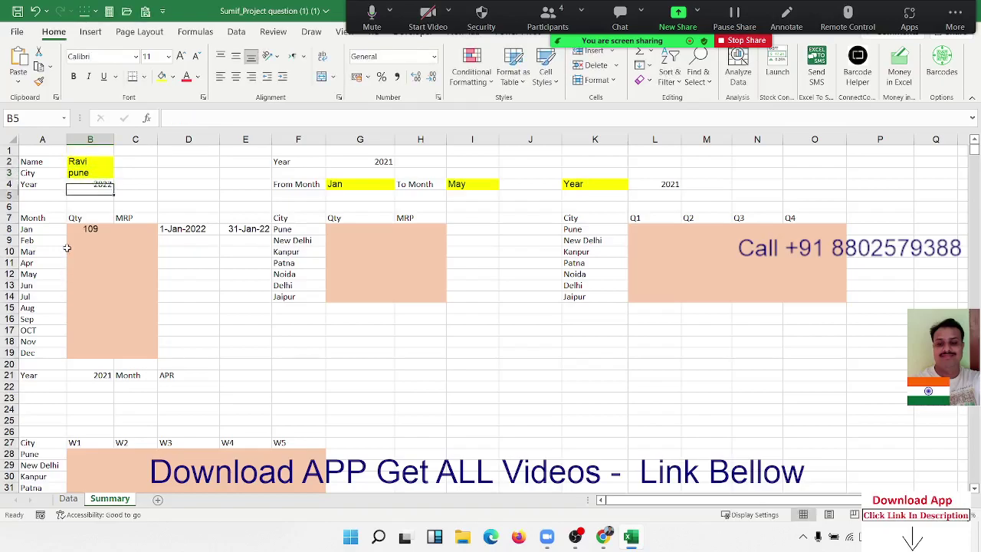
{"action": "key", "text": "Down"}
{"action": "key", "text": "Down"}
{"action": "key", "text": "Down"}
{"action": "key", "text": "Up"}
{"action": "key", "text": "Up"}
{"action": "key", "text": "Up"}
{"action": "key", "text": "Up"}
{"action": "key", "text": "Up"}
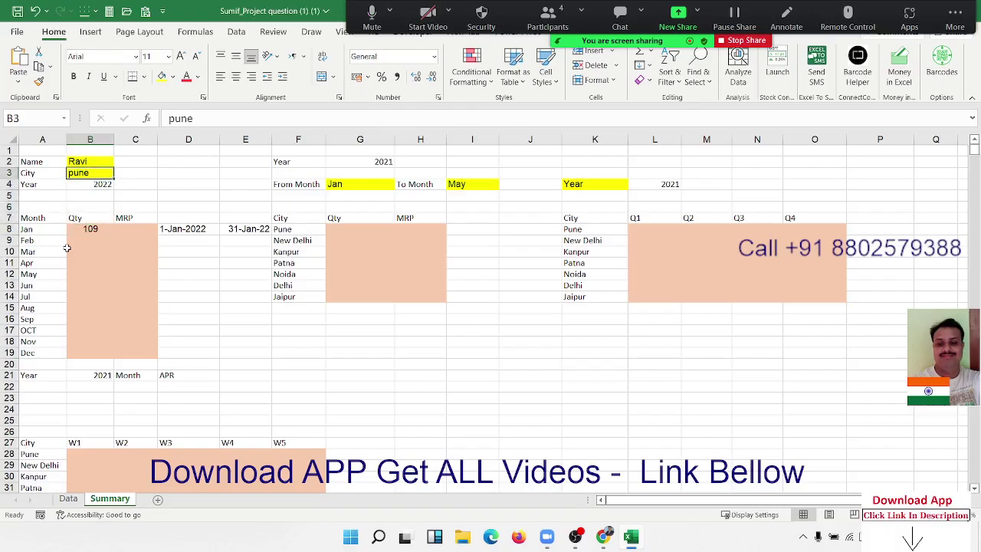
{"action": "type", "text": "Noida"}
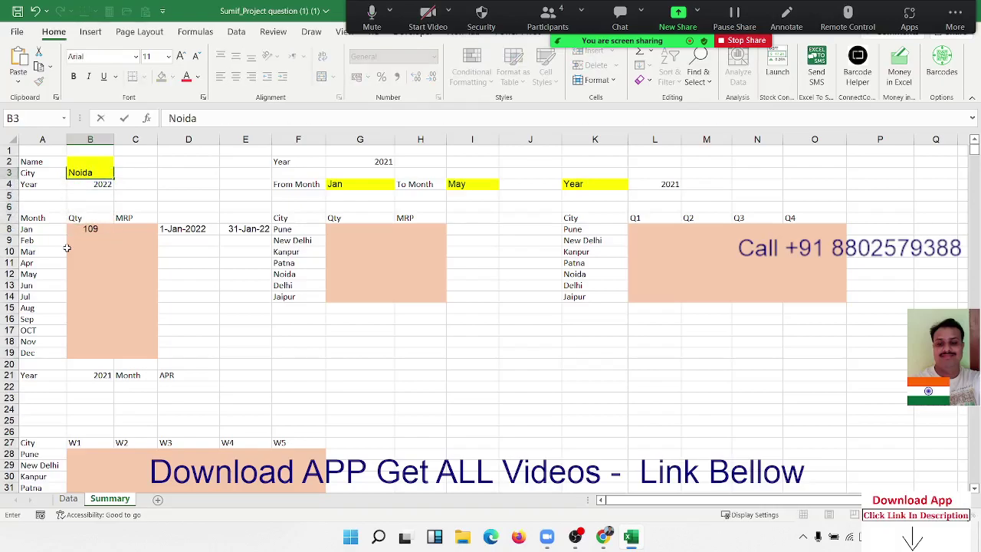
{"action": "key", "text": "Return"}
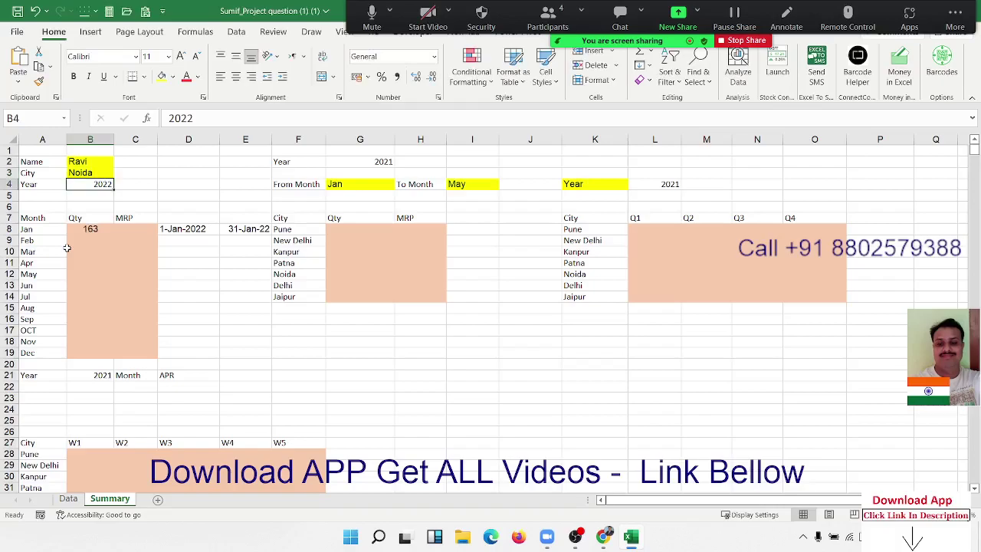
{"action": "key", "text": "Down"}
{"action": "key", "text": "Down"}
{"action": "key", "text": "Down"}
{"action": "key", "text": "Down"}
Remove the Summary! prefix from the B2 name criterion in B8's SUMIFS
{"action": "key", "text": "Up"}
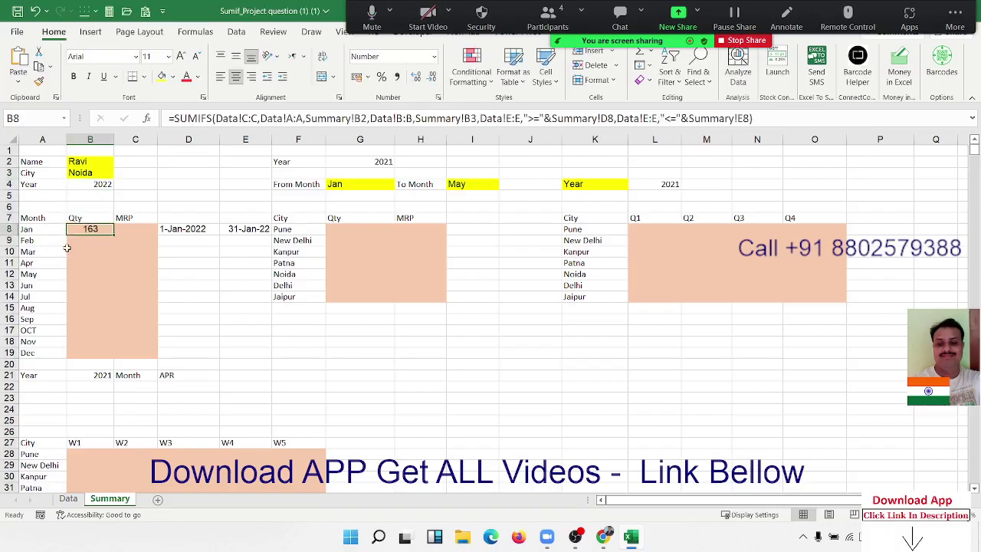
{"action": "key", "text": "F2"}
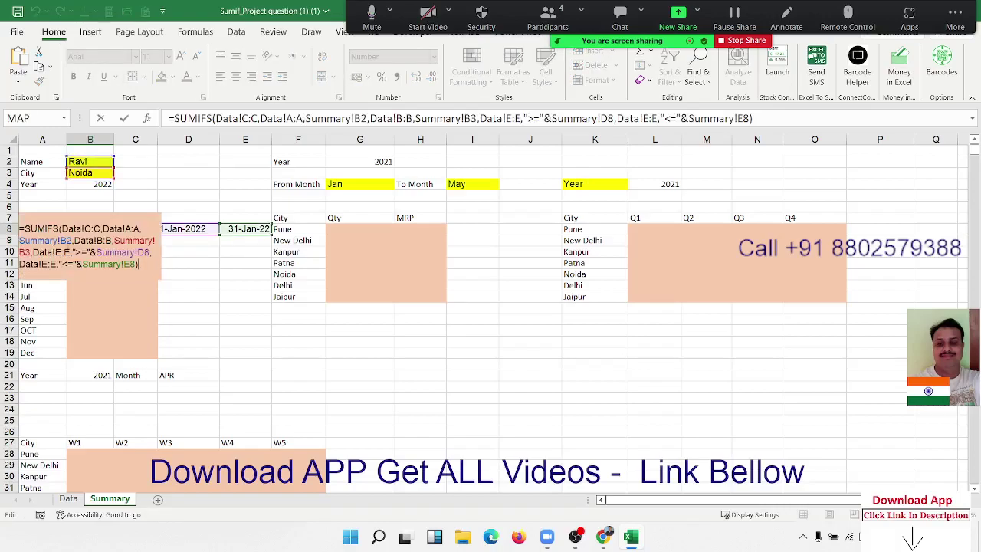
{"action": "key", "text": "ctrl+Return"}
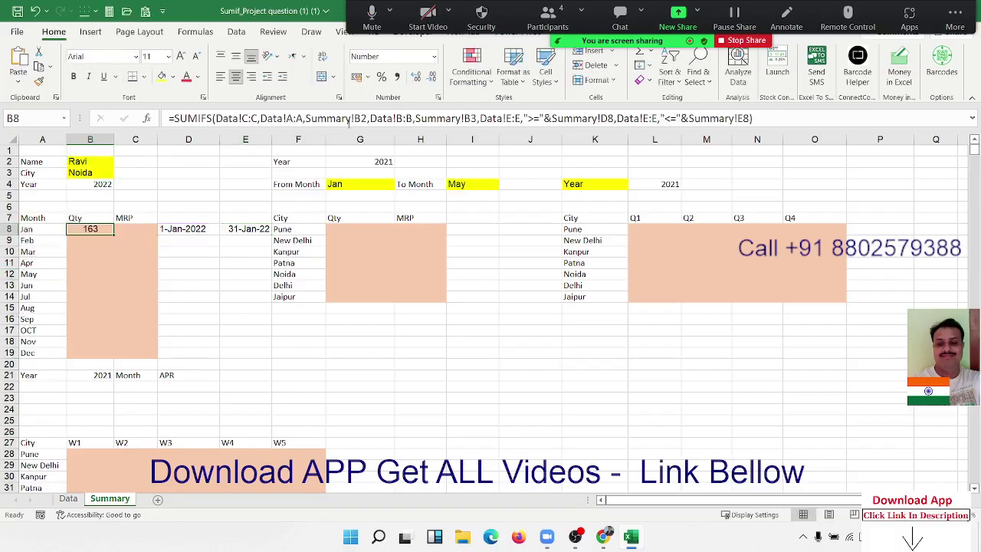
{"action": "left_click", "coordinate": [353, 119]}
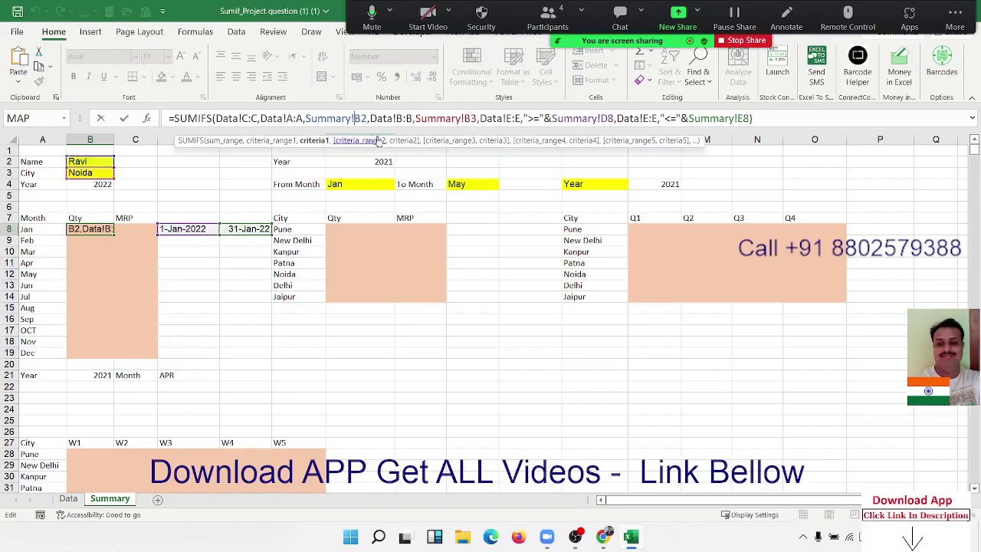
{"action": "key", "text": "BackSpace"}
{"action": "key", "text": "BackSpace"}
{"action": "key", "text": "BackSpace"}
{"action": "key", "text": "BackSpace"}
{"action": "key", "text": "BackSpace"}
{"action": "key", "text": "BackSpace"}
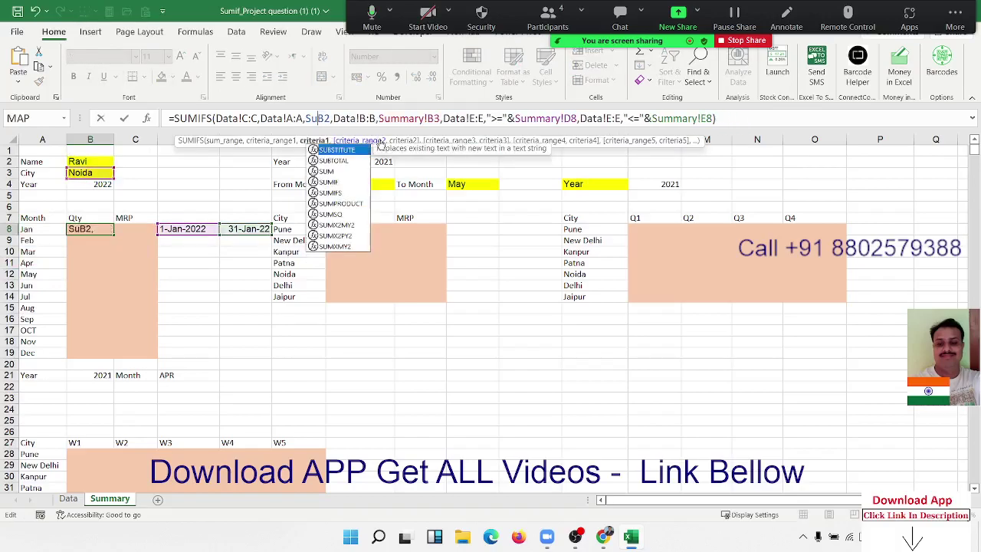
{"action": "key", "text": "BackSpace"}
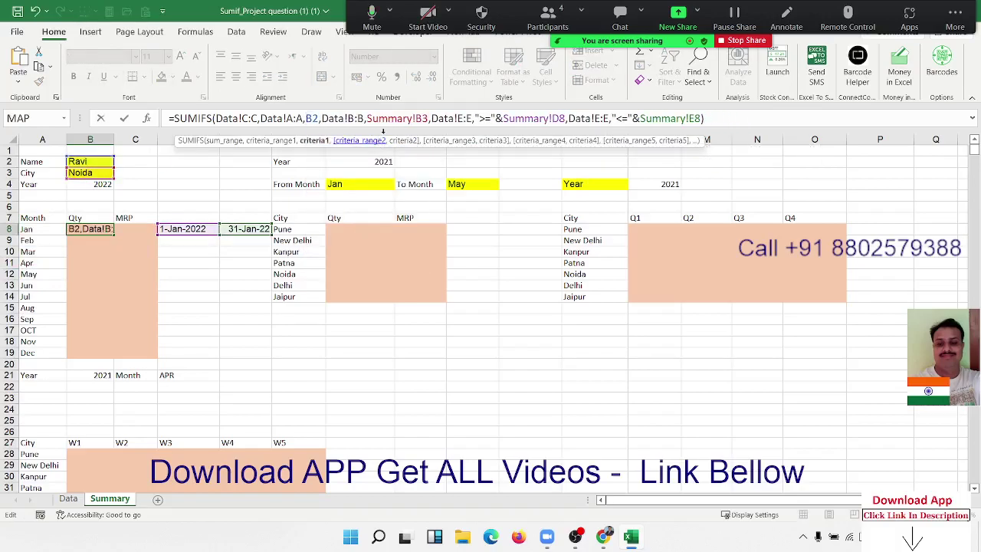
Strip the Summary! prefix from the B3, D8 and E8 criteria and confirm the formula
{"action": "left_click", "coordinate": [416, 119]}
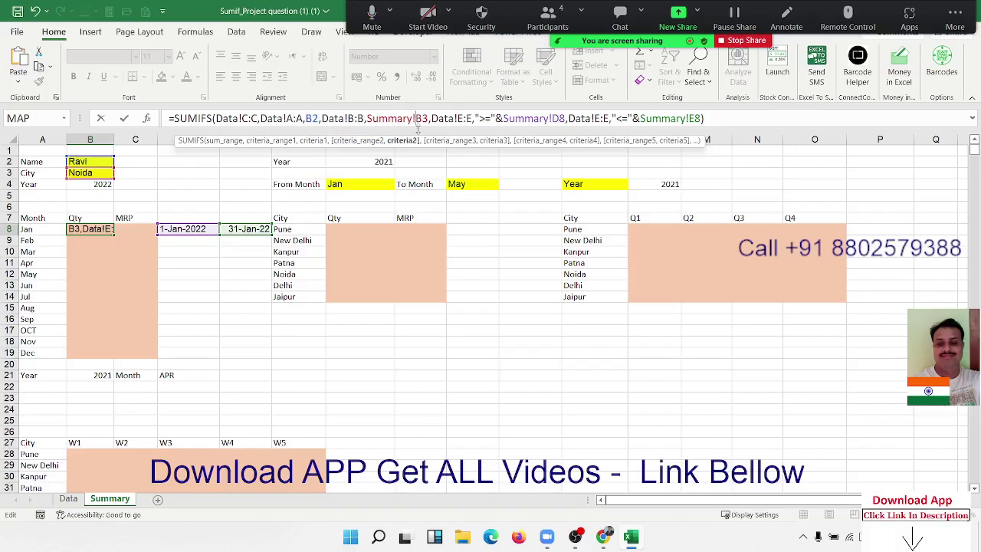
{"action": "key", "text": "BackSpace"}
{"action": "key", "text": "BackSpace"}
{"action": "key", "text": "BackSpace"}
{"action": "key", "text": "BackSpace"}
{"action": "key", "text": "BackSpace"}
{"action": "key", "text": "BackSpace"}
{"action": "key", "text": "BackSpace"}
{"action": "key", "text": "BackSpace"}
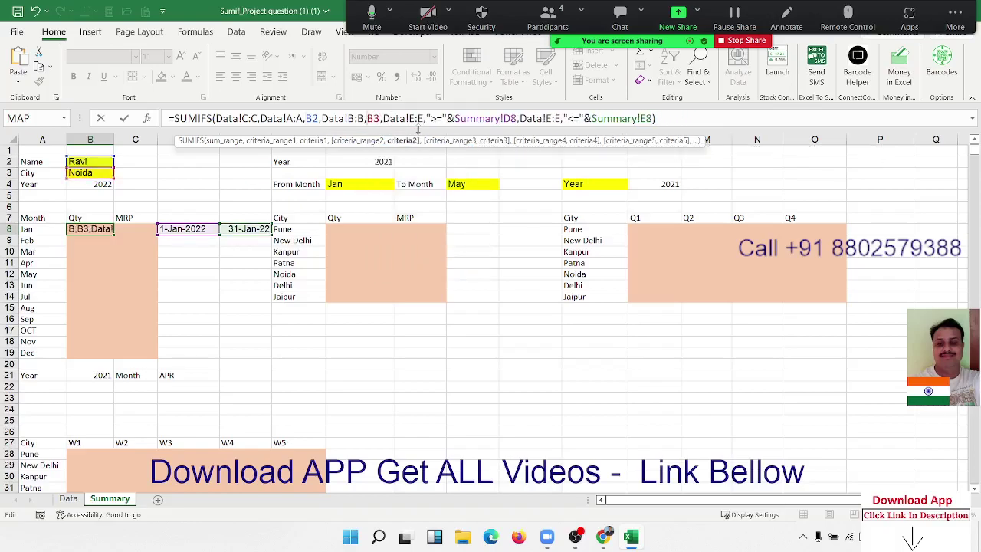
{"action": "left_click", "coordinate": [499, 118]}
{"action": "key", "text": "BackSpace"}
{"action": "key", "text": "BackSpace"}
{"action": "key", "text": "BackSpace"}
{"action": "key", "text": "BackSpace"}
{"action": "key", "text": "BackSpace"}
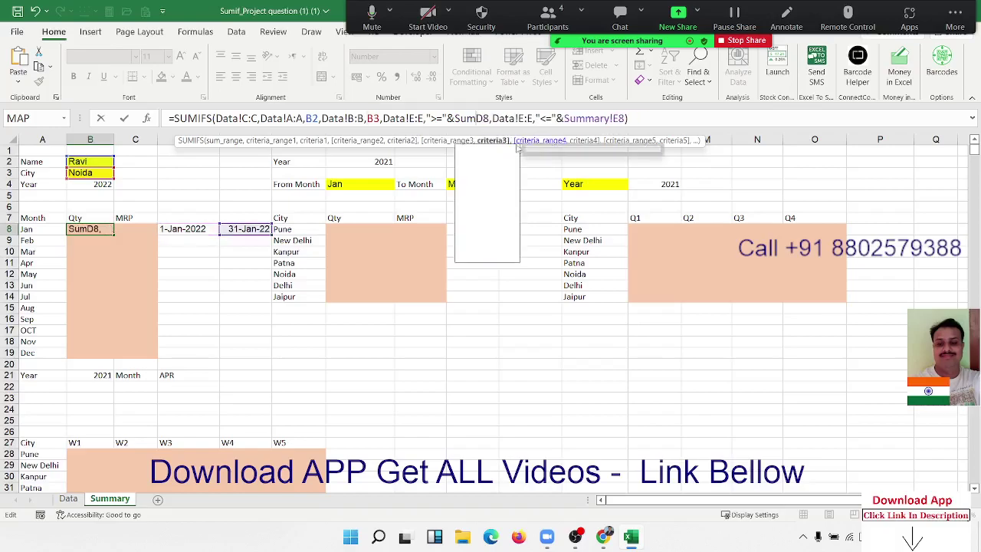
{"action": "key", "text": "BackSpace"}
{"action": "key", "text": "BackSpace"}
{"action": "key", "text": "BackSpace"}
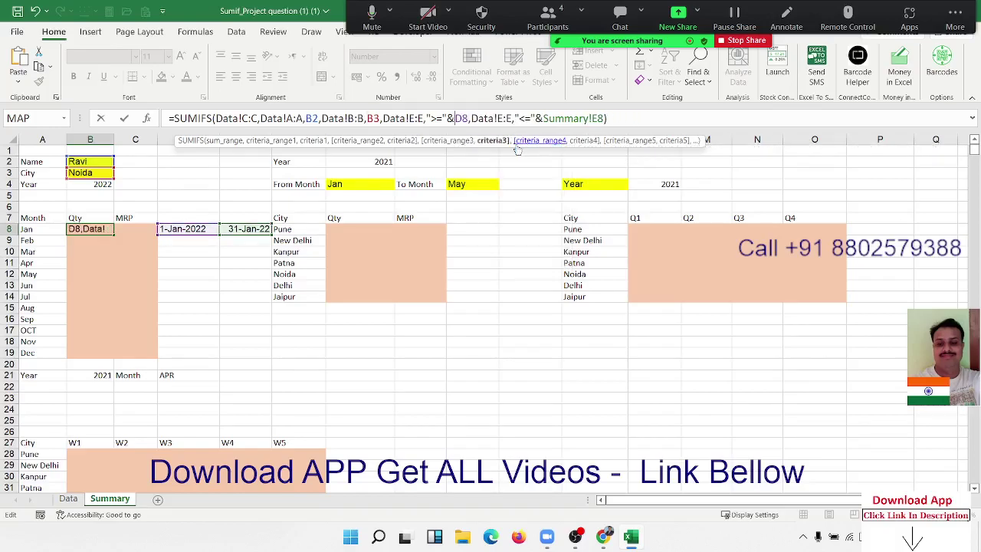
{"action": "left_click", "coordinate": [541, 118]}
{"action": "left_click", "coordinate": [591, 118]}
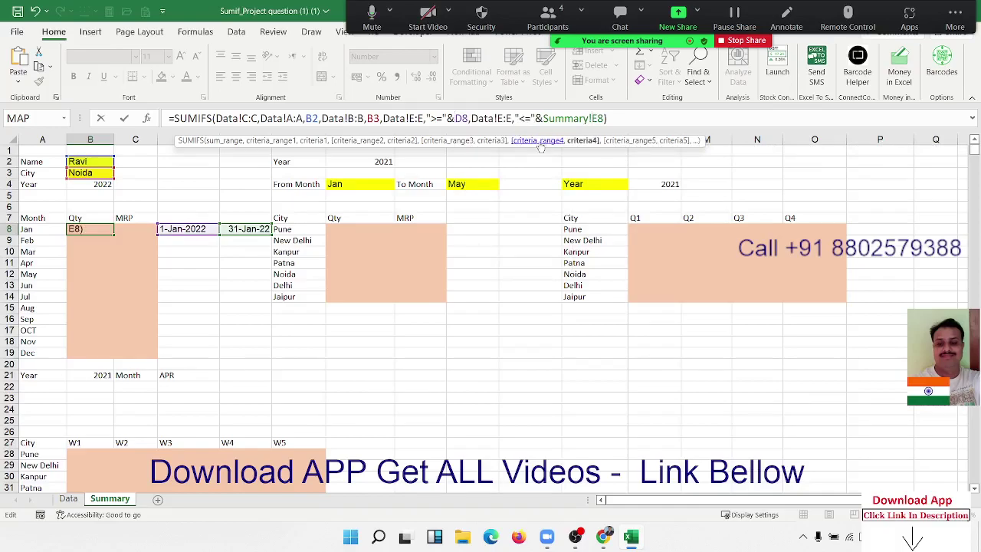
{"action": "key", "text": "BackSpace"}
{"action": "key", "text": "BackSpace"}
{"action": "key", "text": "BackSpace"}
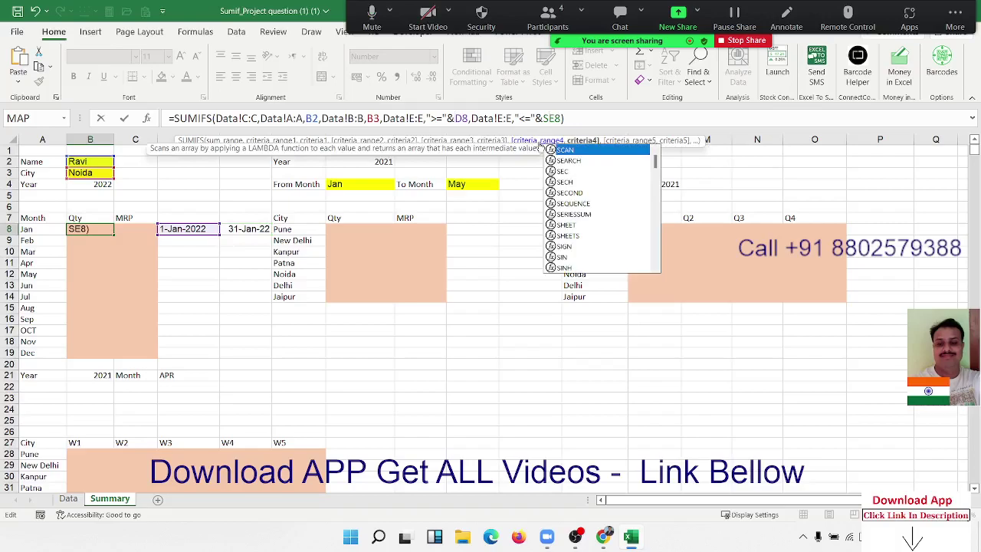
{"action": "key", "text": "BackSpace"}
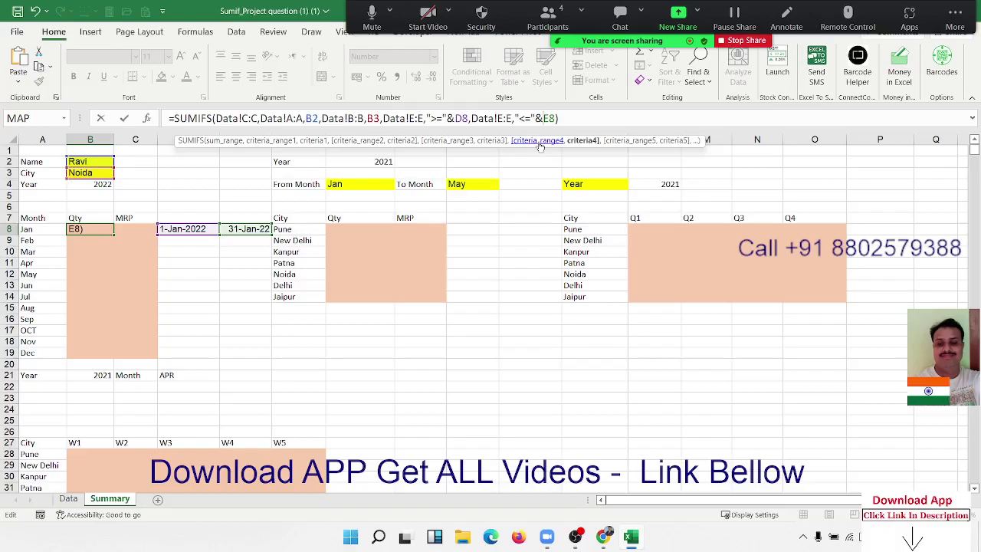
{"action": "key", "text": "ctrl+Return"}
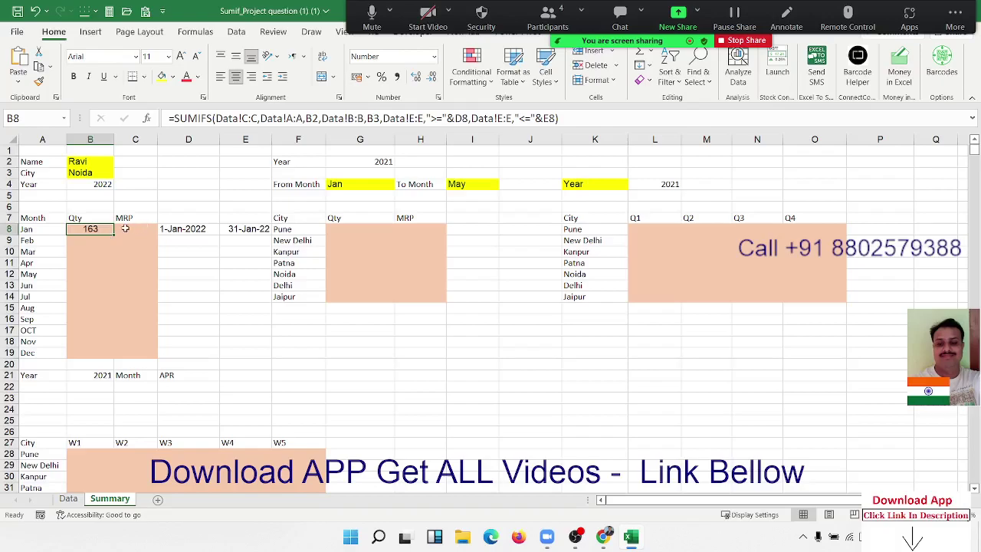
Replace D8 inside E8's EOMONTH with D8's start-date formula, keeping 31-Jan-22
{"action": "left_click_drag", "start_coordinate": [173, 228], "coordinate": [239, 228]}
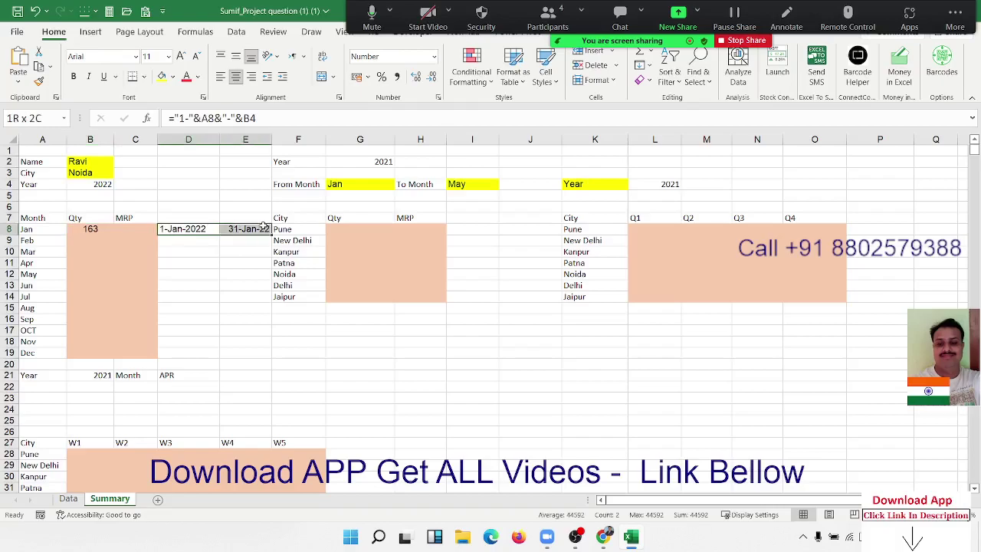
{"action": "key", "text": "shift+Left"}
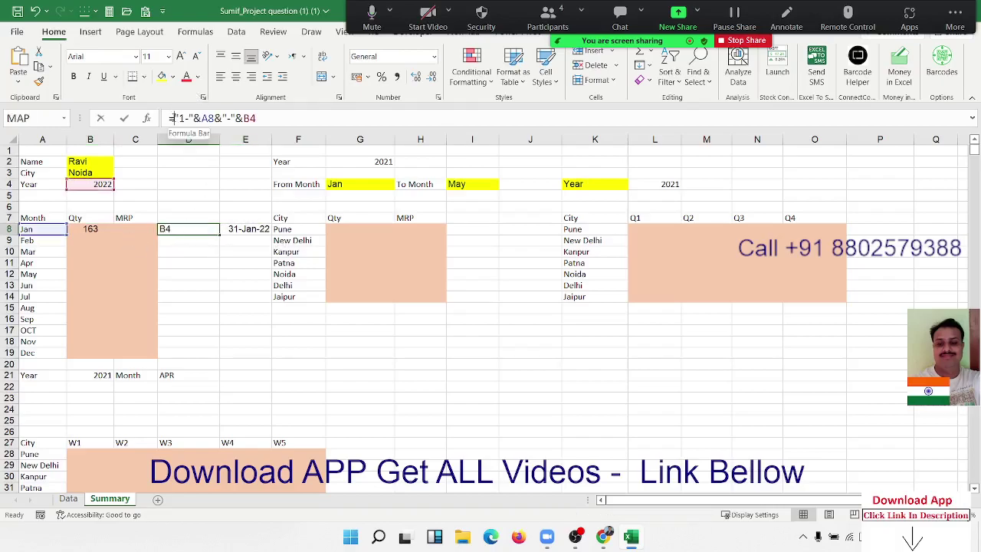
{"action": "left_click_drag", "start_coordinate": [175, 118], "coordinate": [328, 119]}
{"action": "key", "text": "ctrl+c"}
{"action": "key", "text": "Escape"}
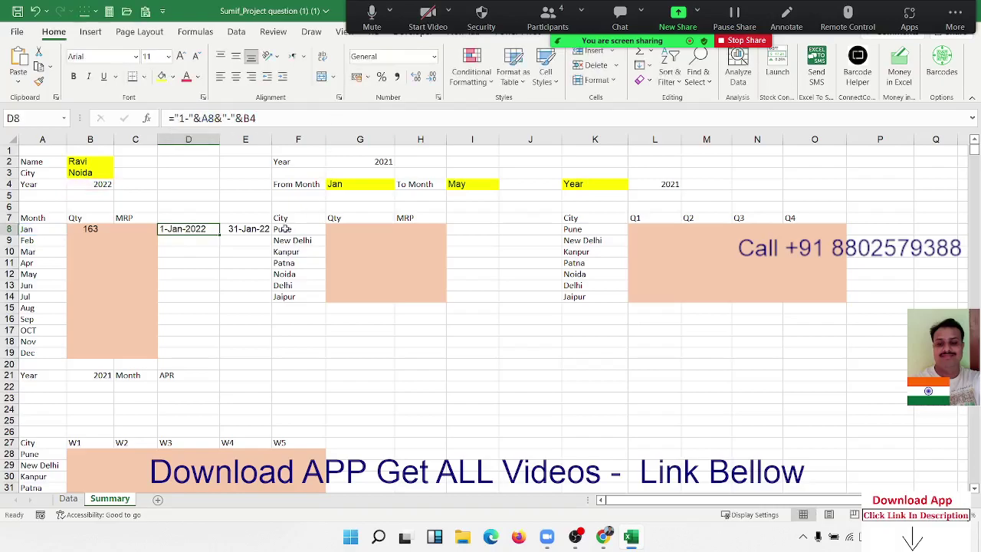
{"action": "double_click", "coordinate": [259, 229]}
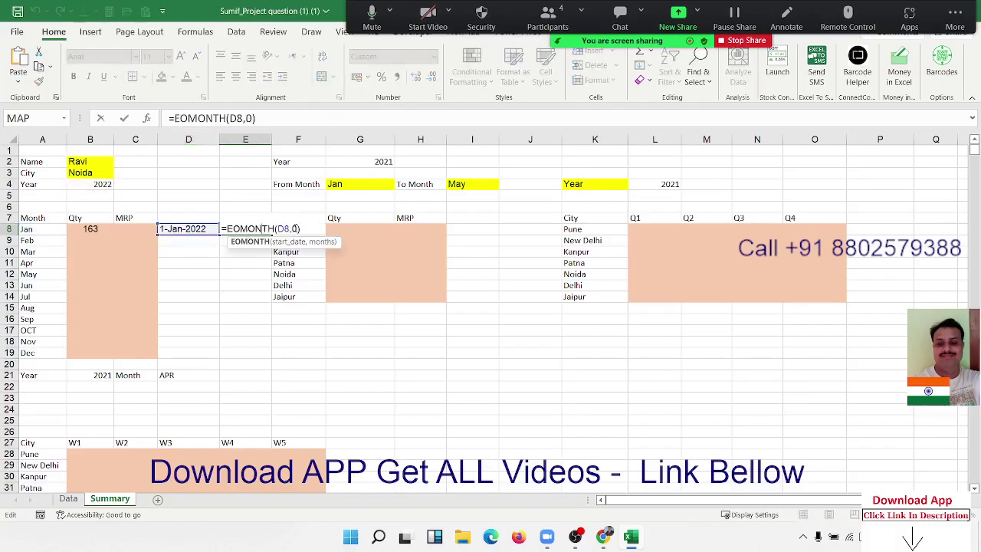
{"action": "left_click", "coordinate": [276, 229]}
{"action": "left_click_drag", "start_coordinate": [277, 228], "coordinate": [289, 228]}
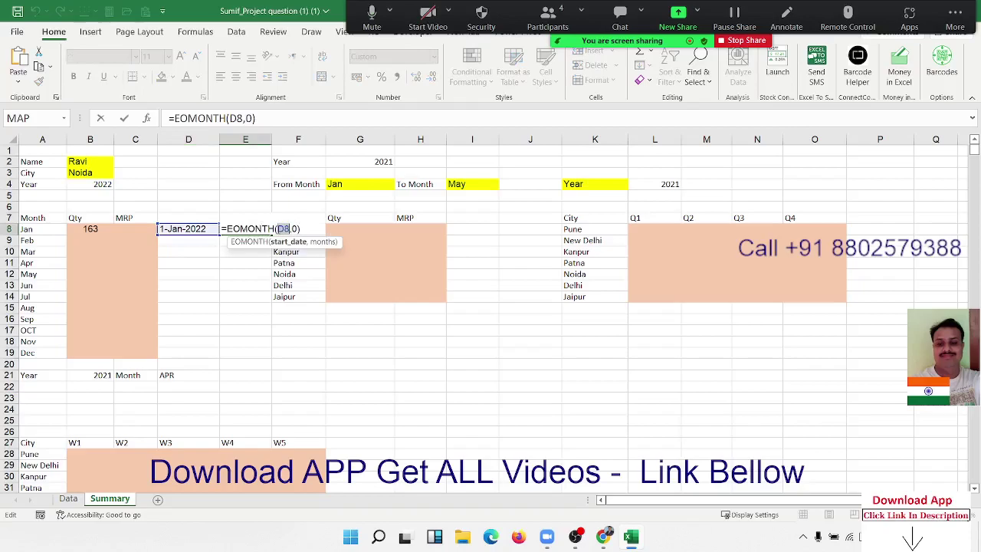
{"action": "key", "text": "ctrl+v"}
{"action": "key", "text": "Return"}
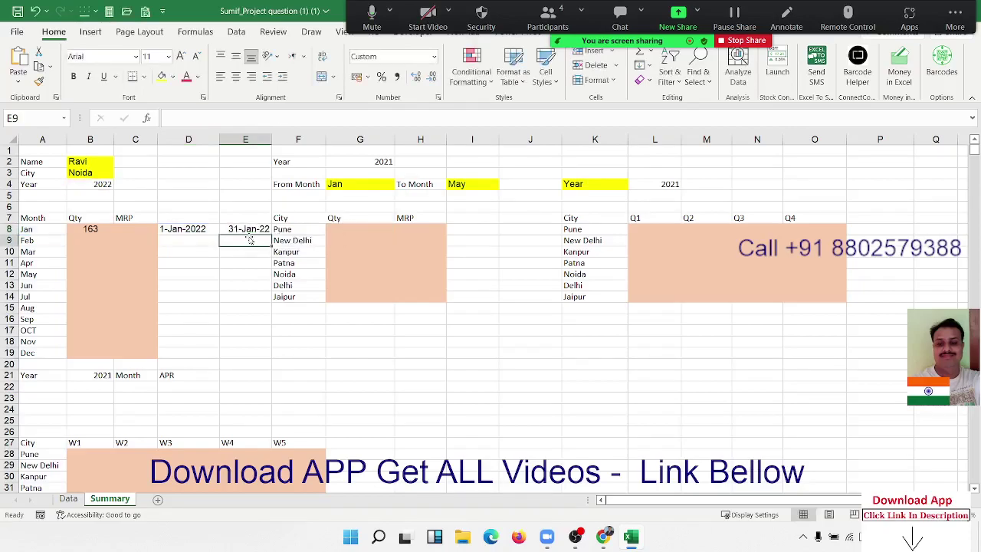
{"action": "left_click", "coordinate": [92, 228]}
{"action": "key", "text": "F2"}
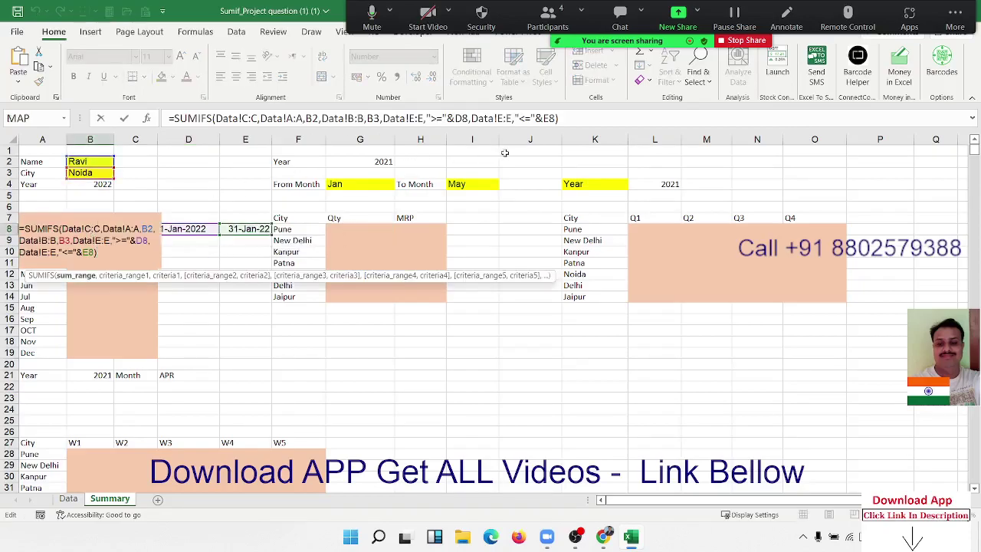
Replace B8's D8 start-date criterion with ("1-"&A8&"-"&B4)
{"action": "left_click", "coordinate": [468, 118]}
{"action": "left_click_drag", "start_coordinate": [468, 118], "coordinate": [455, 118]}
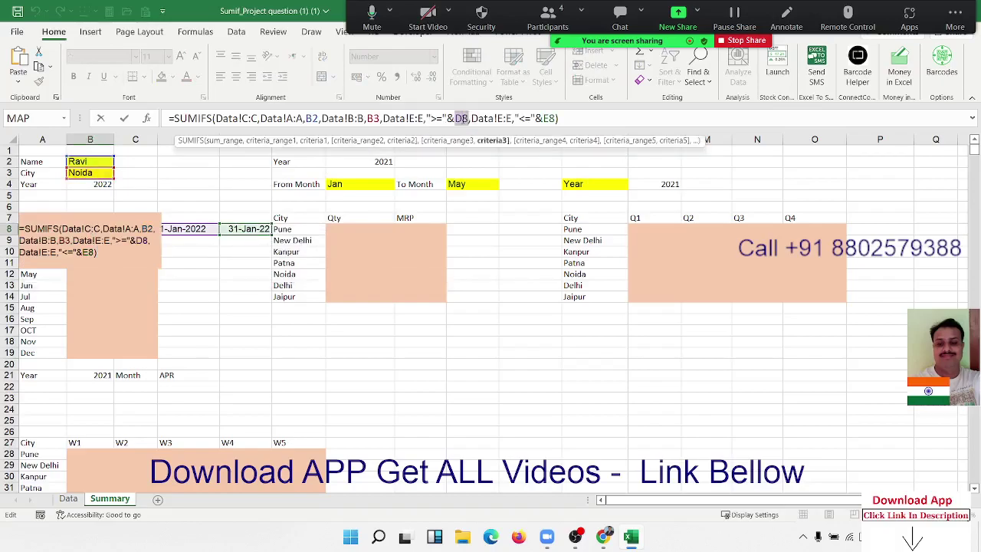
{"action": "type", "text": "()"}
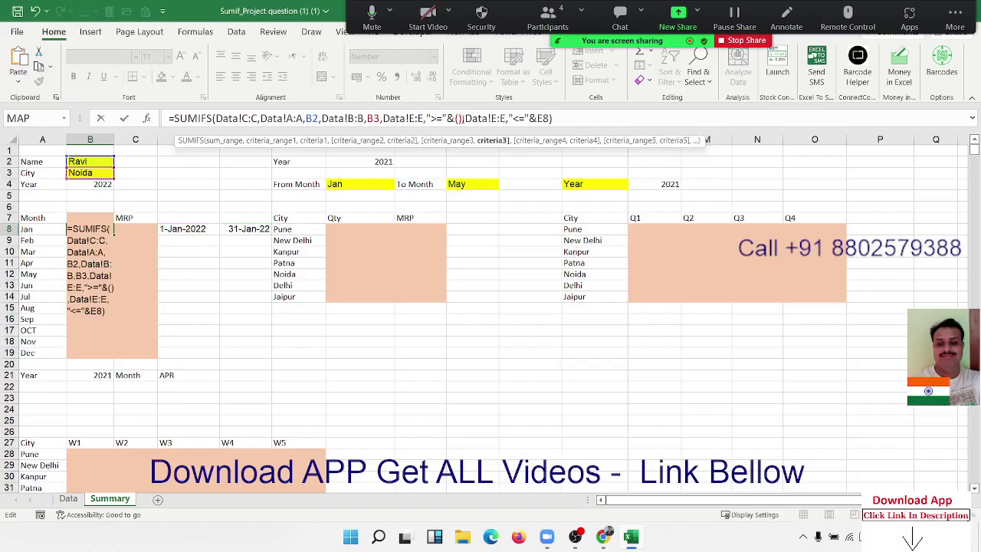
{"action": "key", "text": "Left"}
{"action": "type", "text": "\"1-\"&A8&\"-\"&B4"}
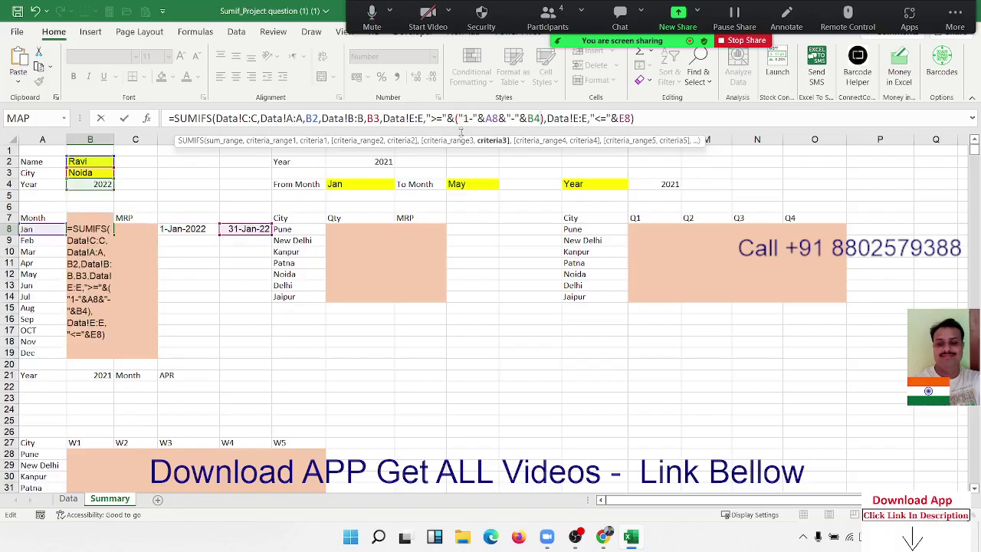
{"action": "key", "text": "ctrl+Return"}
Replace B8's E8 criterion with the EOMONTH("1-"&A8&"-"&B4,0) expression copied from E8
{"action": "key", "text": "Right"}
{"action": "key", "text": "Right"}
{"action": "key", "text": "Right"}
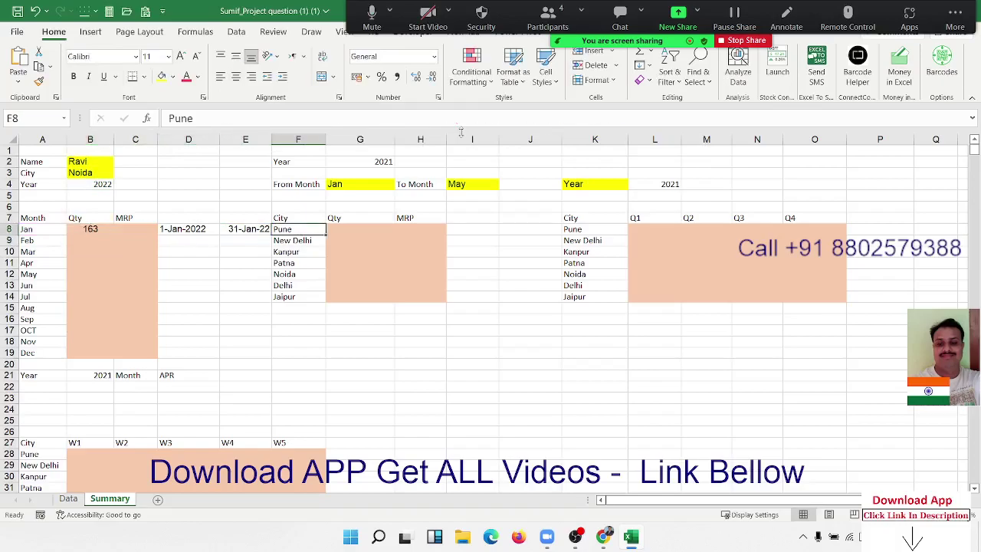
{"action": "key", "text": "Left"}
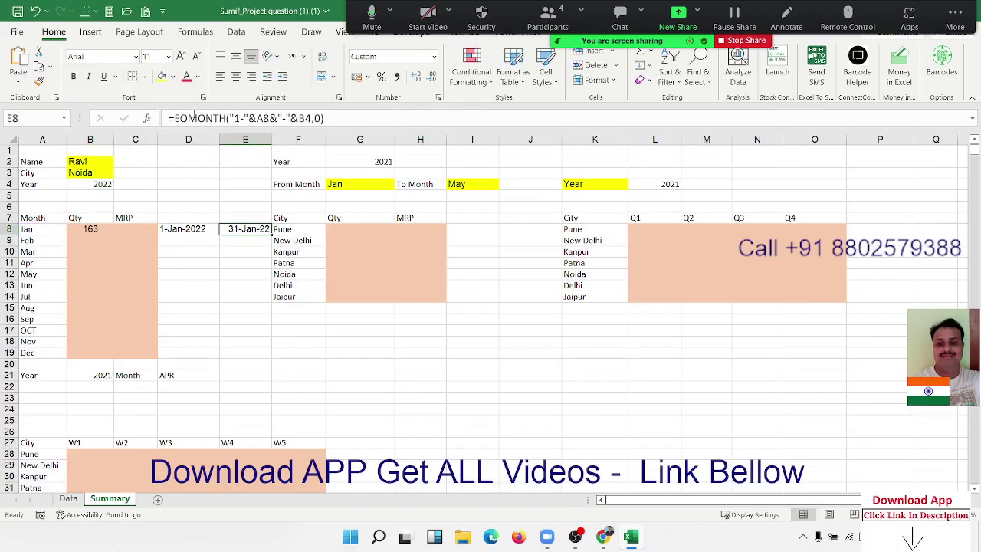
{"action": "left_click_drag", "start_coordinate": [175, 119], "coordinate": [323, 119]}
{"action": "key", "text": "ctrl+c"}
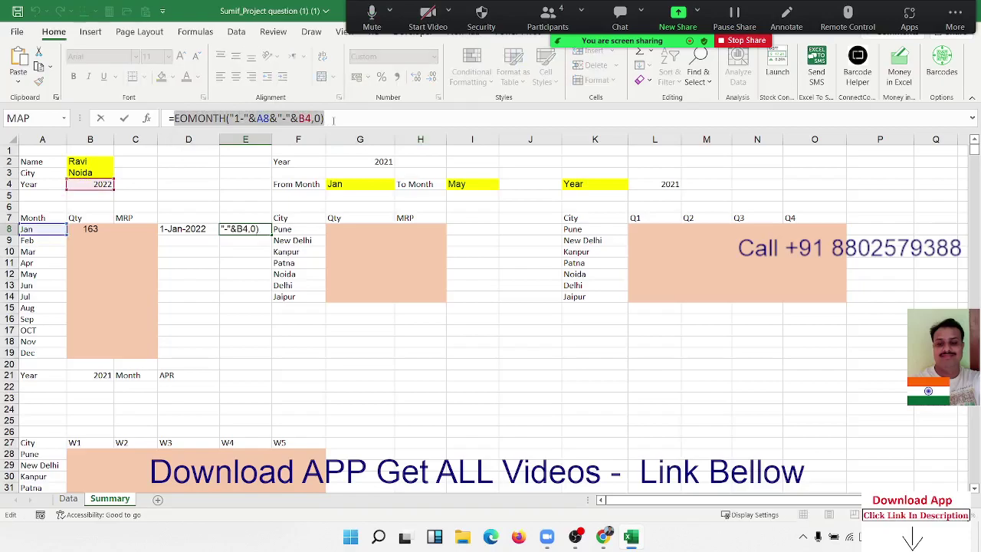
{"action": "key", "text": "Escape"}
{"action": "left_click", "coordinate": [89, 232]}
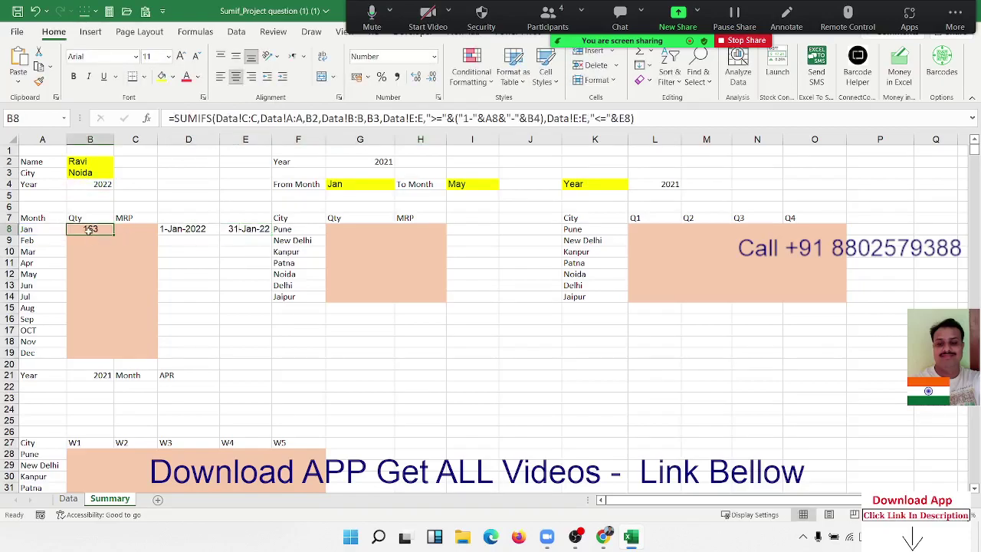
{"action": "double_click", "coordinate": [90, 233]}
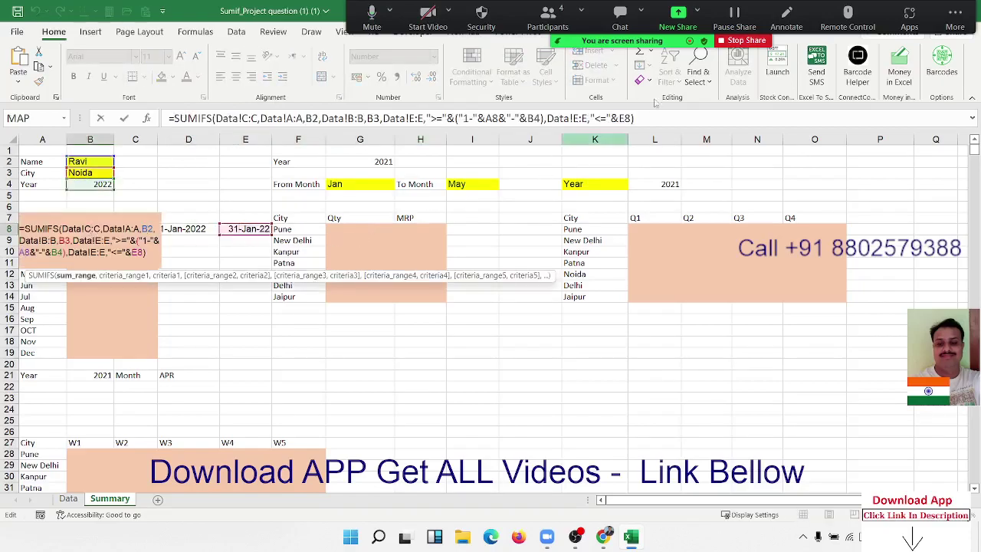
{"action": "double_click", "coordinate": [624, 118]}
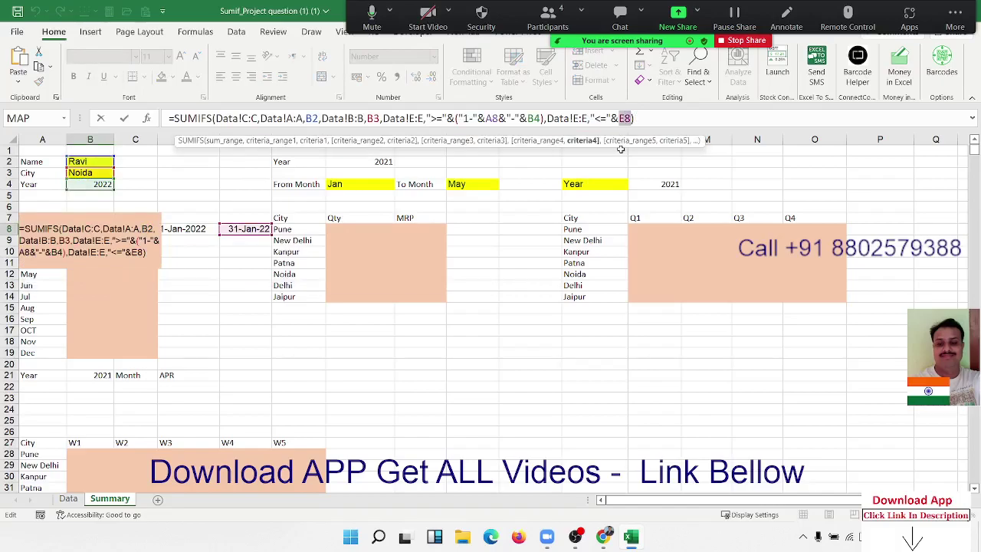
{"action": "key", "text": "ctrl+v"}
{"action": "key", "text": "Return"}
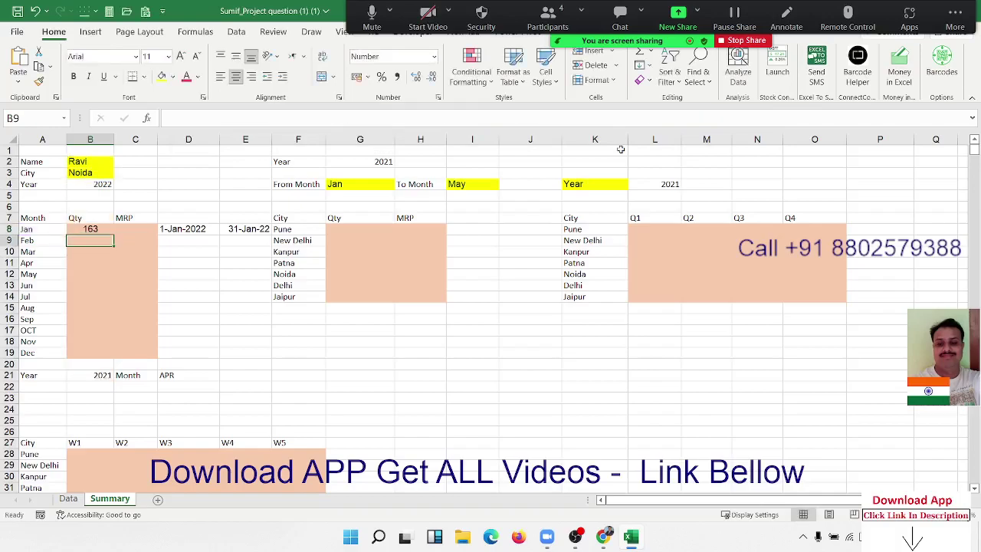
{"action": "key", "text": "Up"}
{"action": "key", "text": "Right"}
{"action": "key", "text": "Right"}
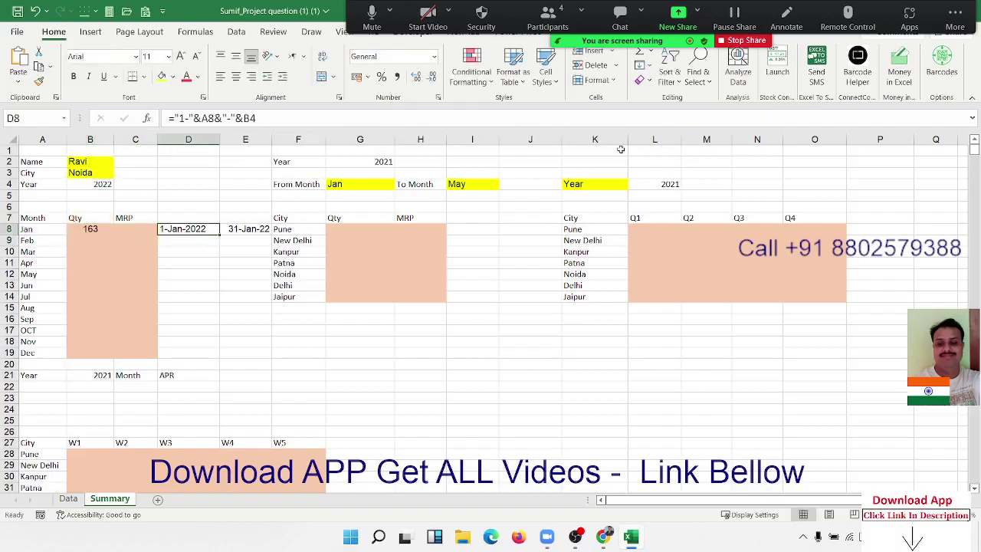
{"action": "key", "text": "shift+Right"}
{"action": "key", "text": "Delete"}
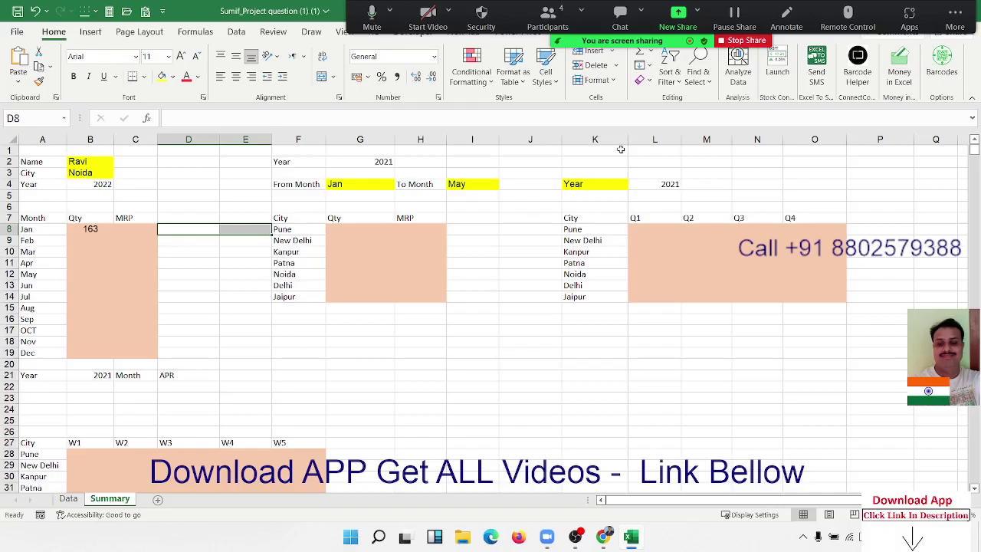
{"action": "key", "text": "ctrl+z"}
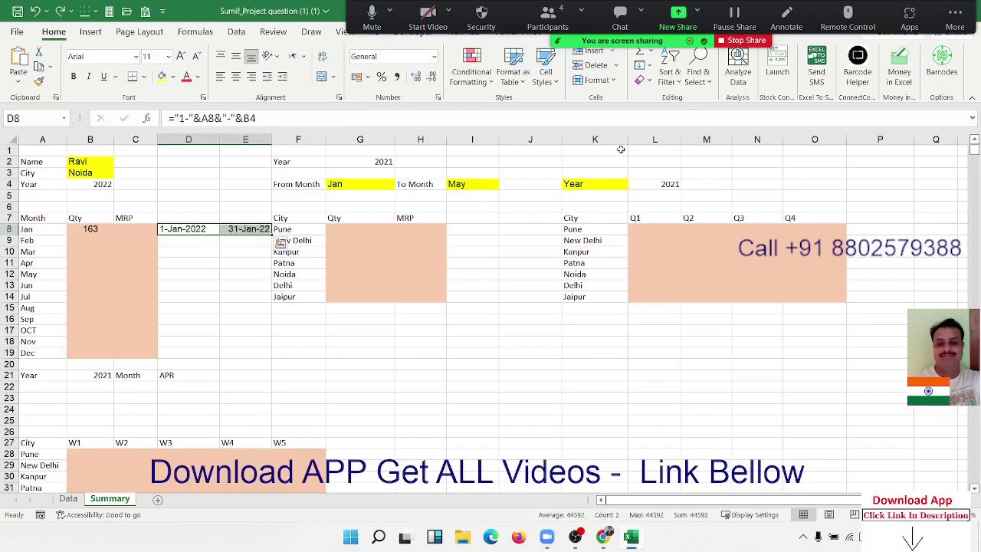
{"action": "key", "text": "Left"}
{"action": "key", "text": "Left"}
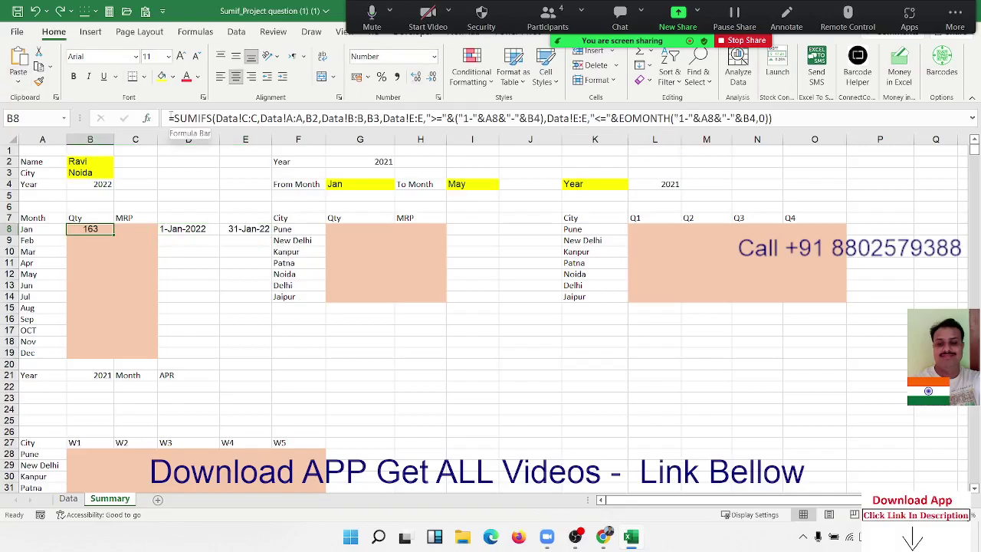
{"action": "left_click_drag", "start_coordinate": [170, 118], "coordinate": [197, 118]}
{"action": "left_click", "coordinate": [529, 116]}
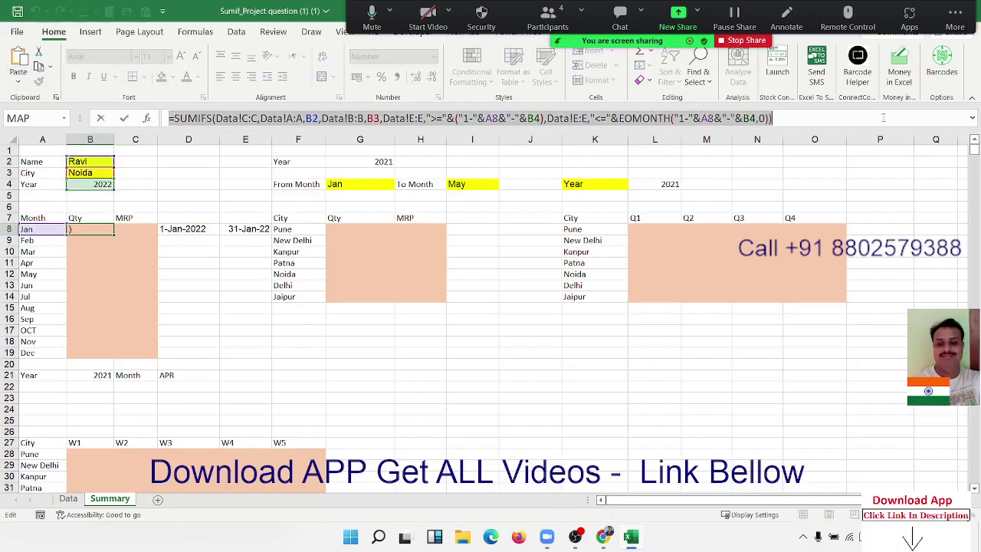
{"action": "key", "text": "ctrl+Return"}
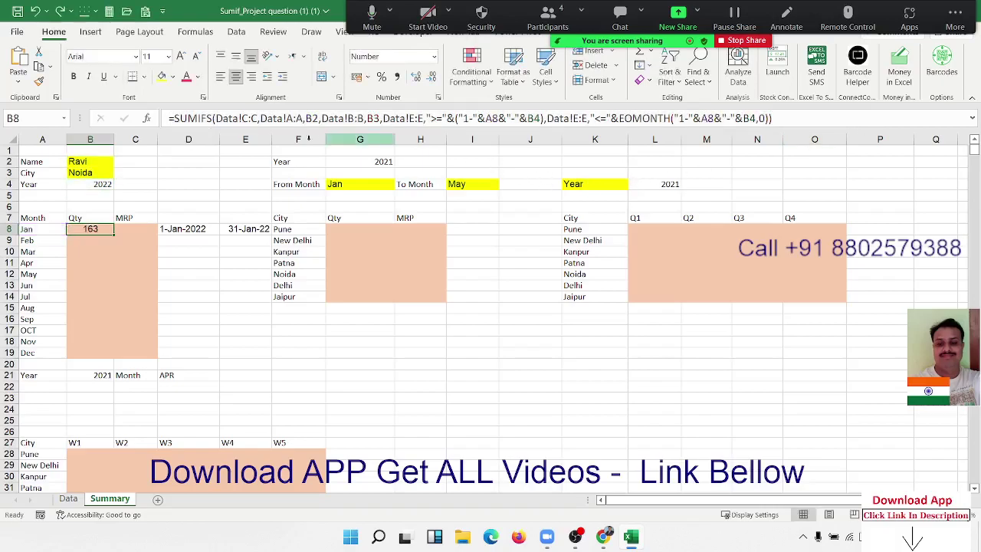
{"action": "double_click", "coordinate": [80, 228]}
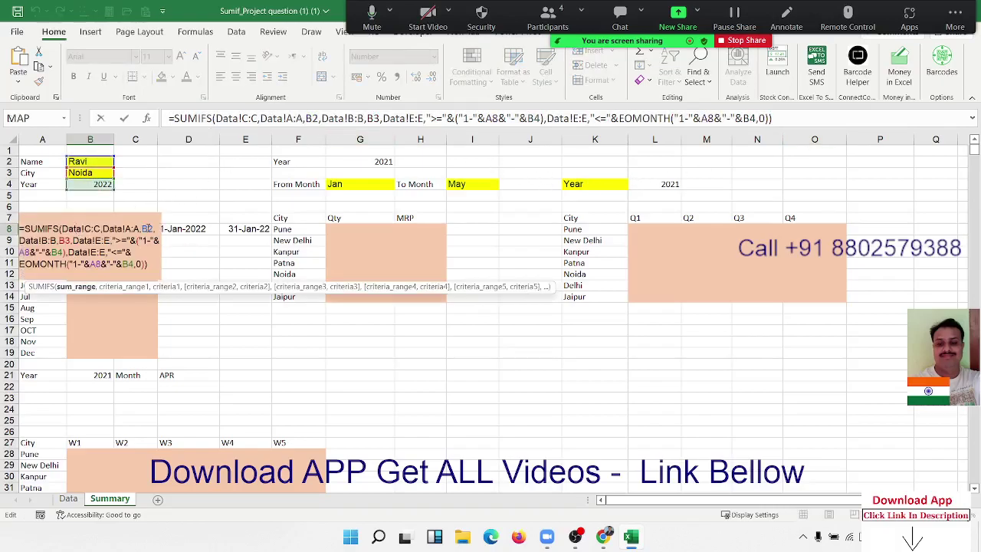
{"action": "left_click", "coordinate": [146, 229]}
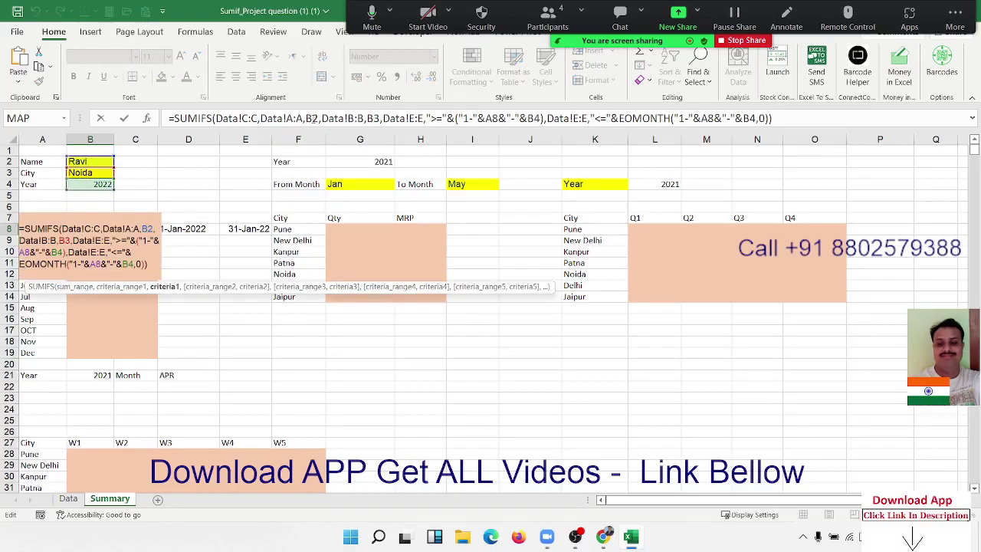
Make B8's B2, B3 and both B4 references absolute ($B$2, $B$3, $B$4)
{"action": "left_click", "coordinate": [310, 118]}
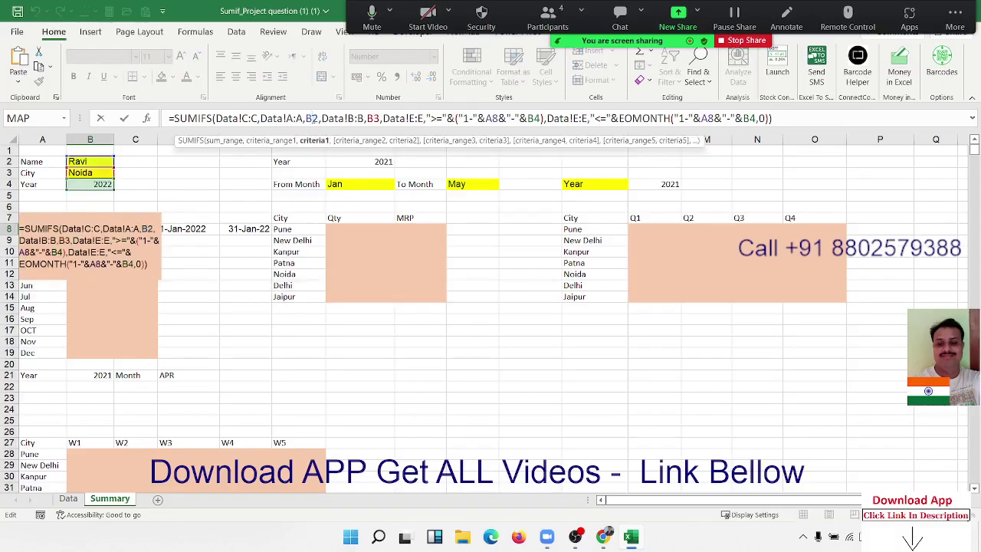
{"action": "key", "text": "F4"}
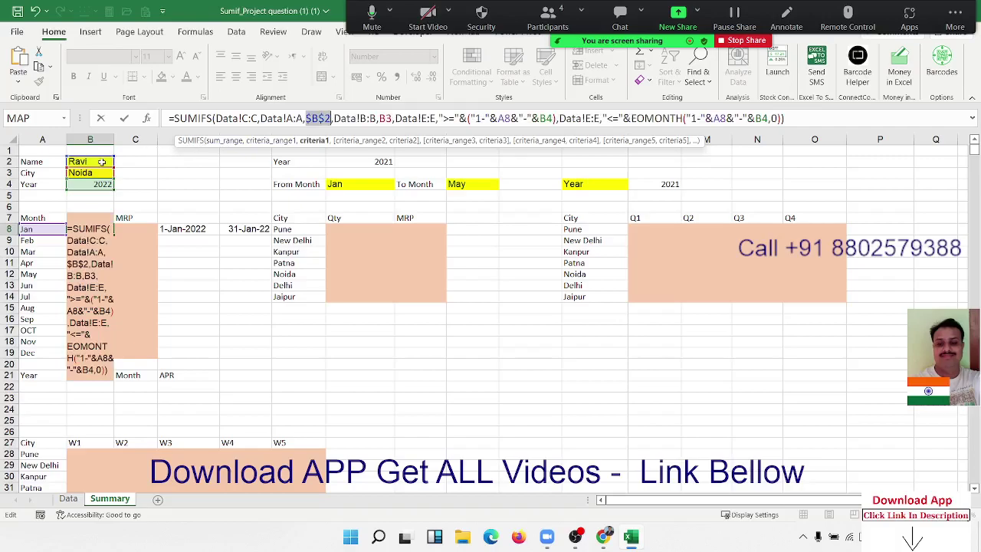
{"action": "left_click", "coordinate": [385, 118]}
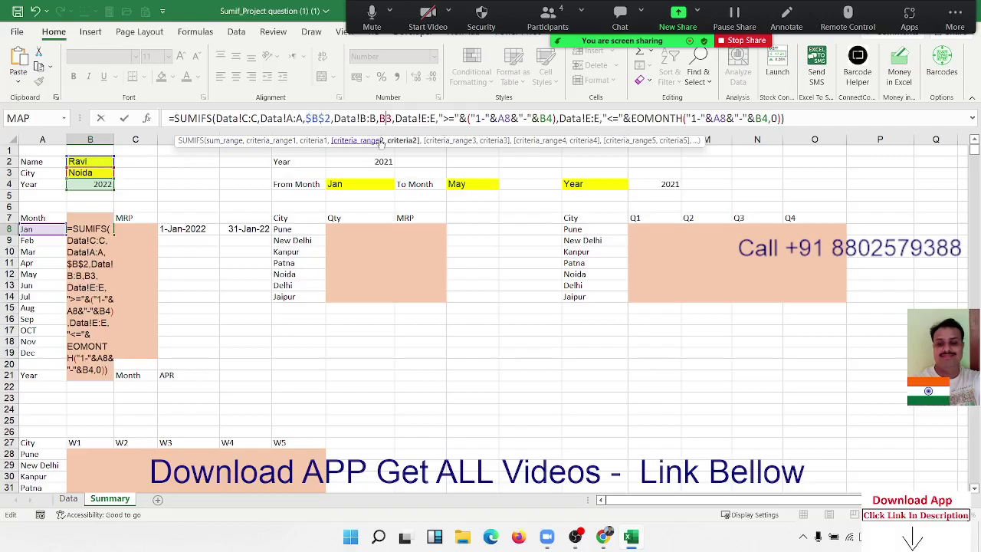
{"action": "key", "text": "F4"}
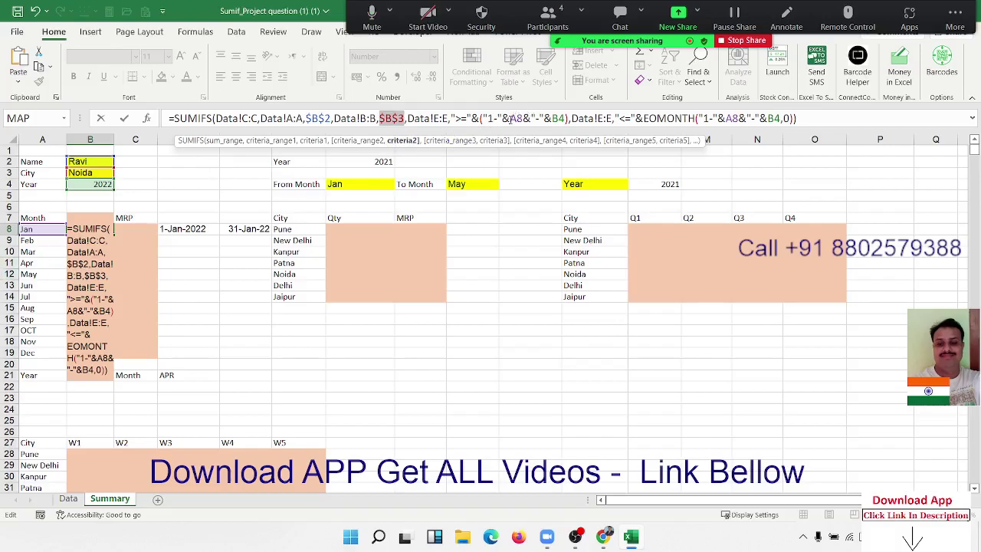
{"action": "left_click", "coordinate": [511, 119]}
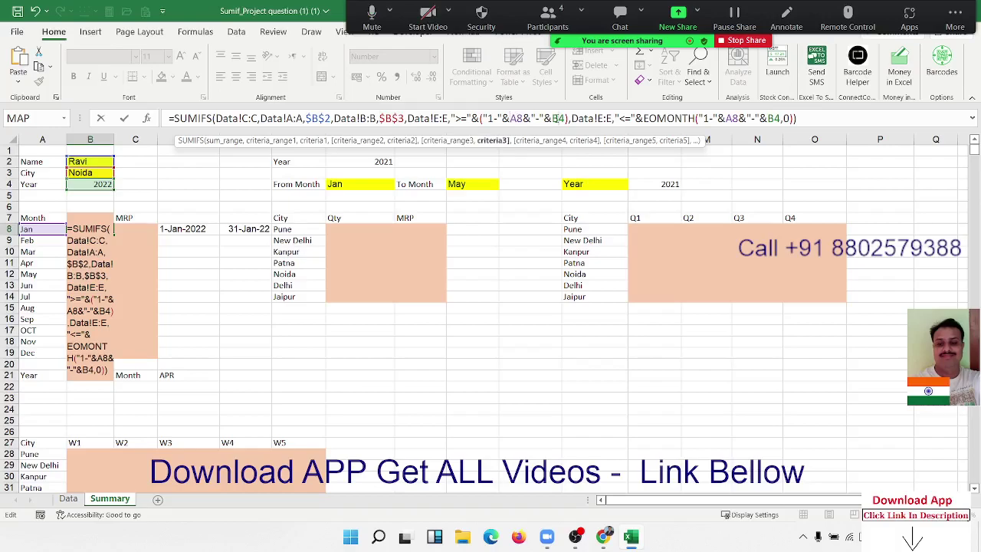
{"action": "key", "text": "F4"}
{"action": "key", "text": "End"}
{"action": "key", "text": "Left"}
{"action": "key", "text": "Left"}
{"action": "key", "text": "Left"}
{"action": "key", "text": "F4"}
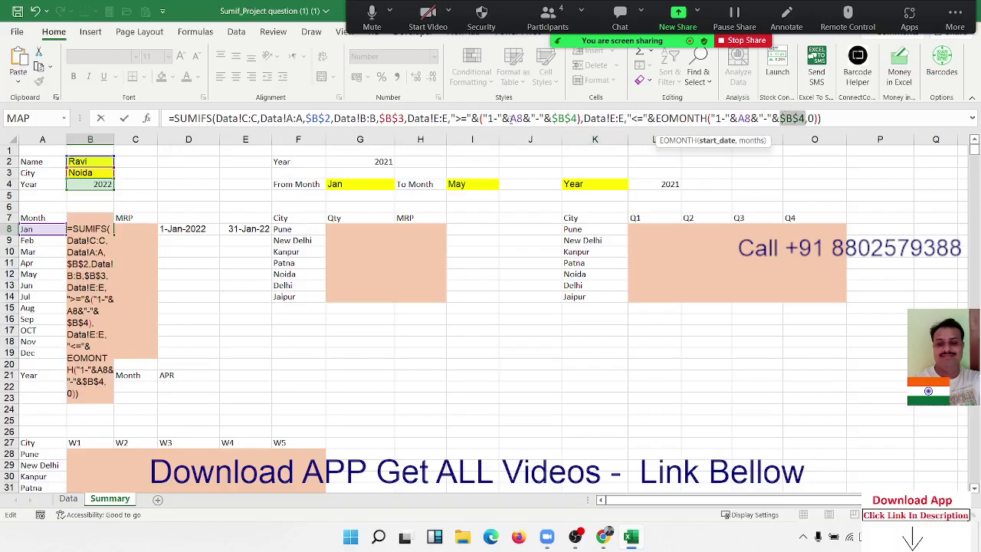
Lock the column of both A8 references as $A8 and commit the formula
{"action": "left_click", "coordinate": [510, 119]}
{"action": "type", "text": "$"}
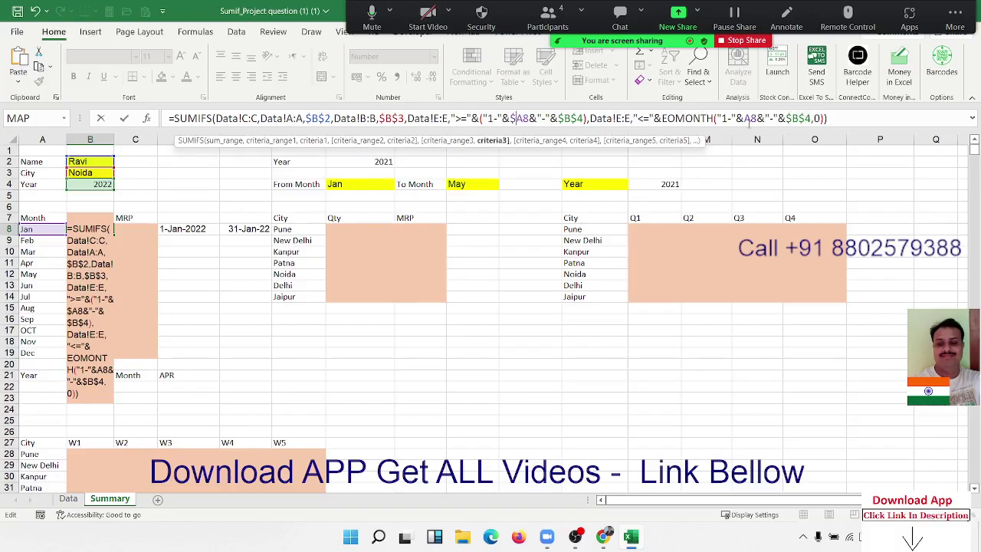
{"action": "left_click", "coordinate": [745, 120]}
{"action": "type", "text": "$"}
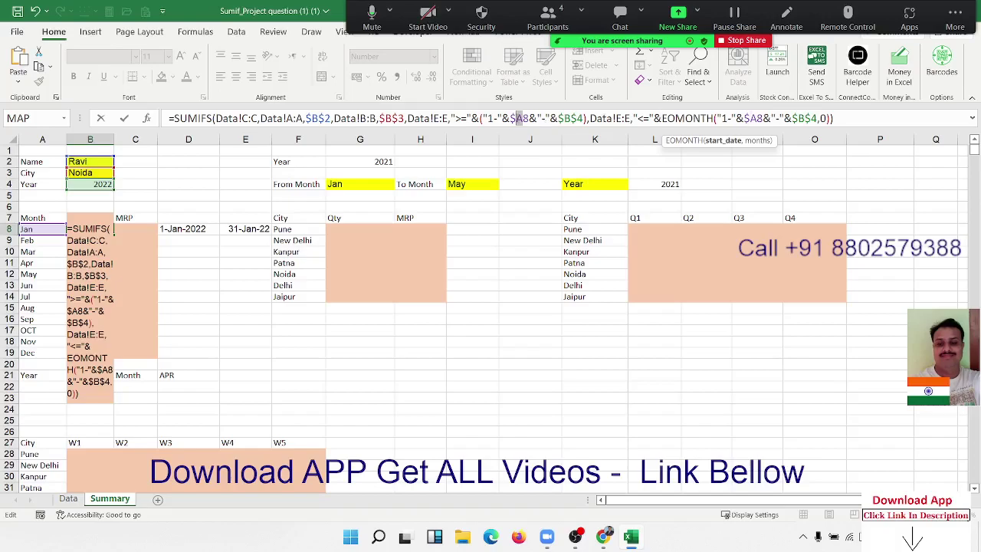
{"action": "double_click", "coordinate": [512, 118]}
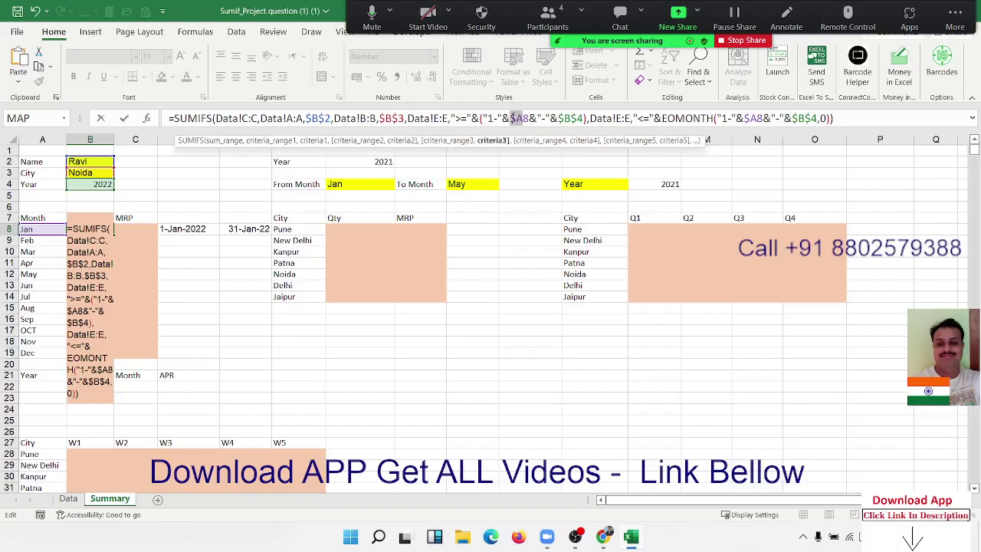
{"action": "left_click", "coordinate": [396, 118]}
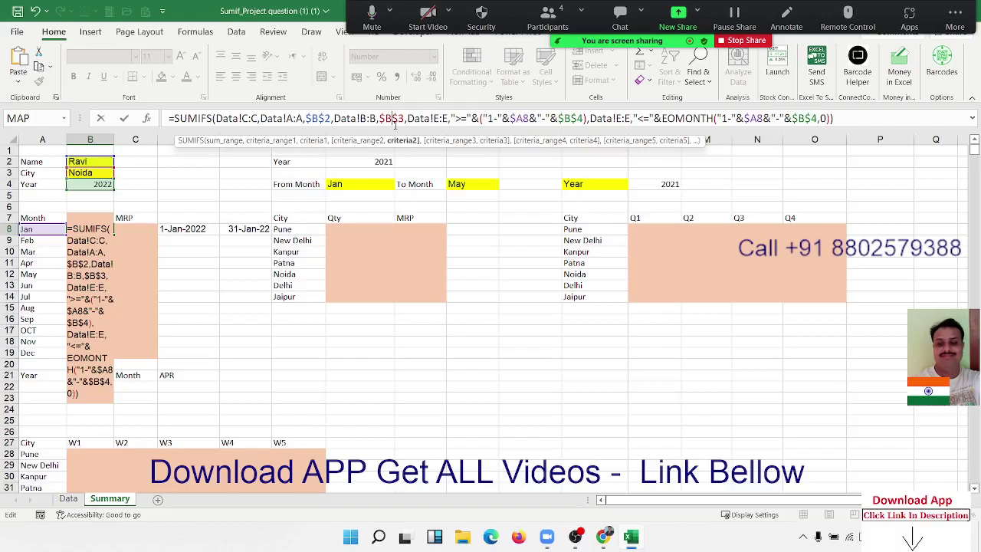
{"action": "key", "text": "Return"}
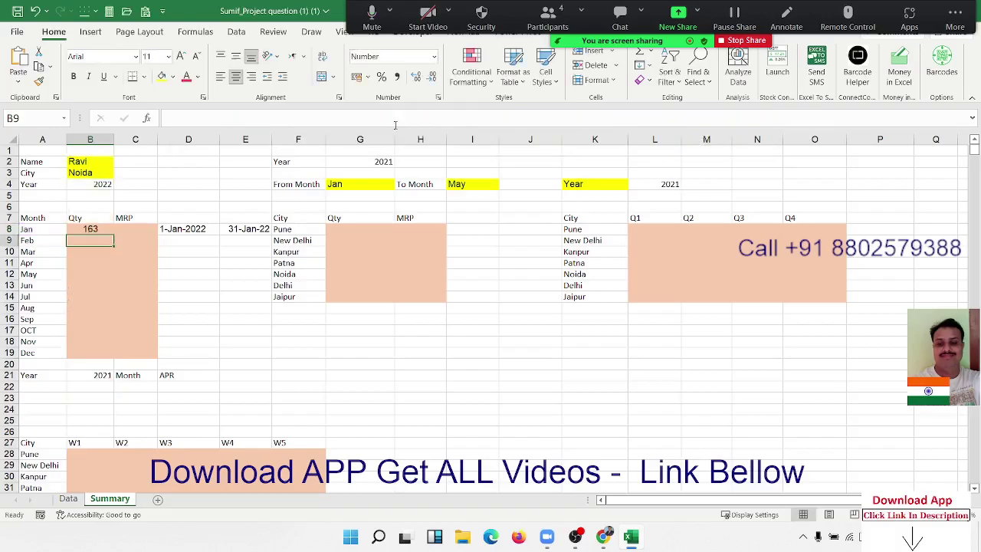
Fill B8's SUMIFS down to B19, giving monthly Qty from 163 (Jan) to 503 (Dec)
{"action": "key", "text": "Up"}
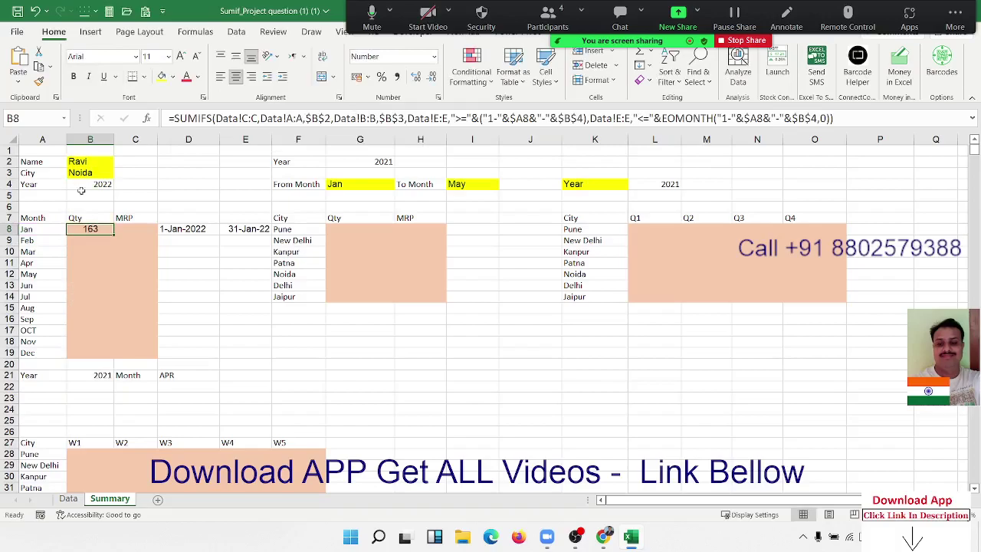
{"action": "left_click_drag", "start_coordinate": [114, 230], "coordinate": [107, 357]}
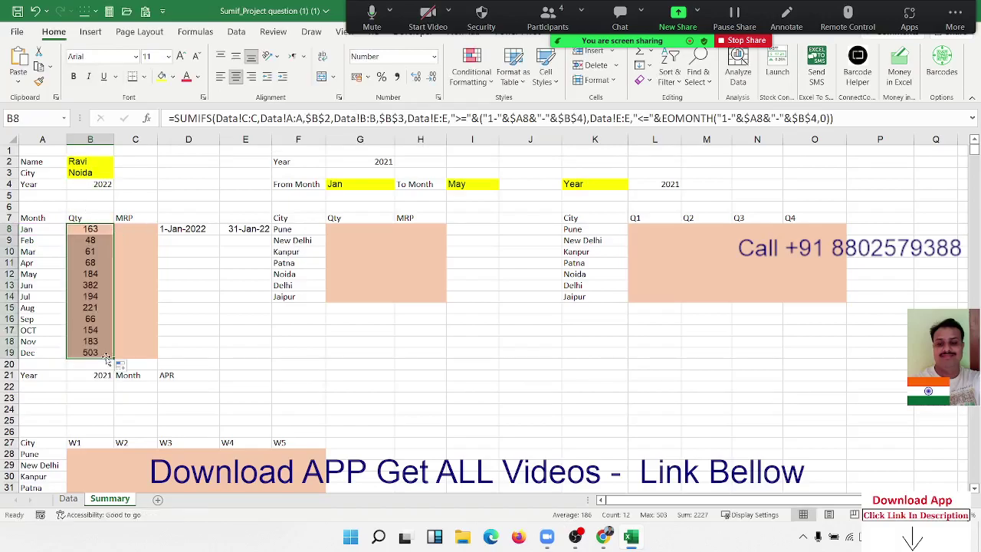
{"action": "left_click", "coordinate": [90, 235]}
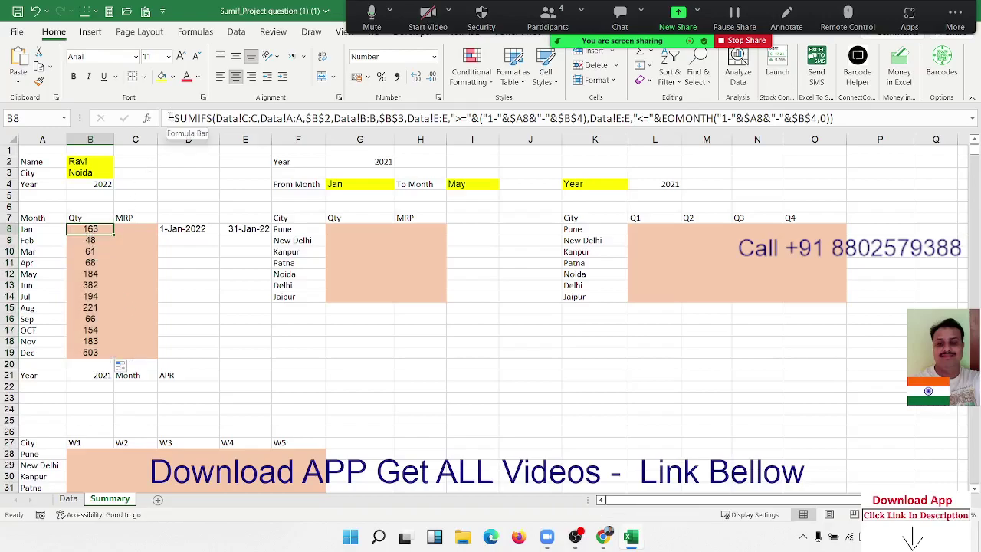
{"action": "left_click", "coordinate": [170, 119]}
{"action": "left_click", "coordinate": [819, 118]}
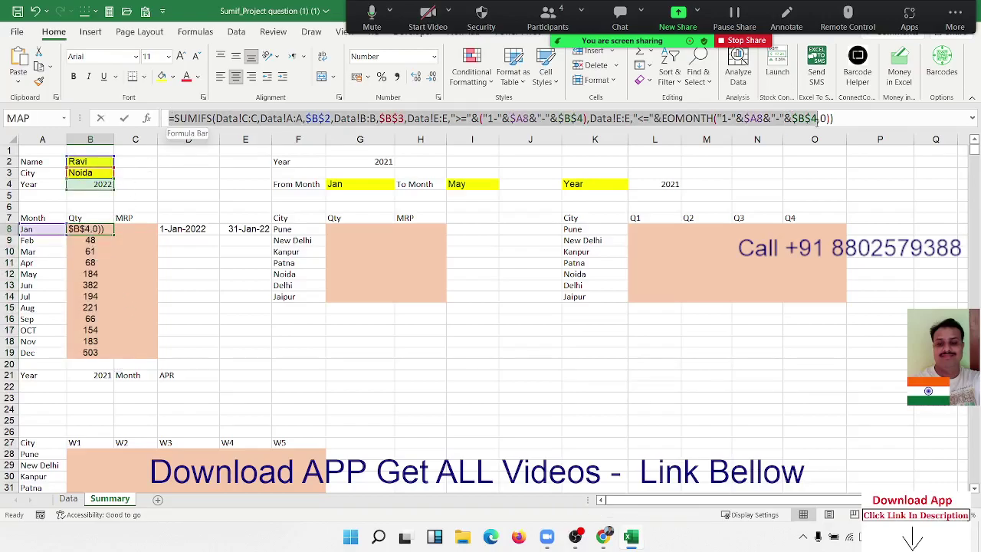
{"action": "left_click", "coordinate": [874, 125]}
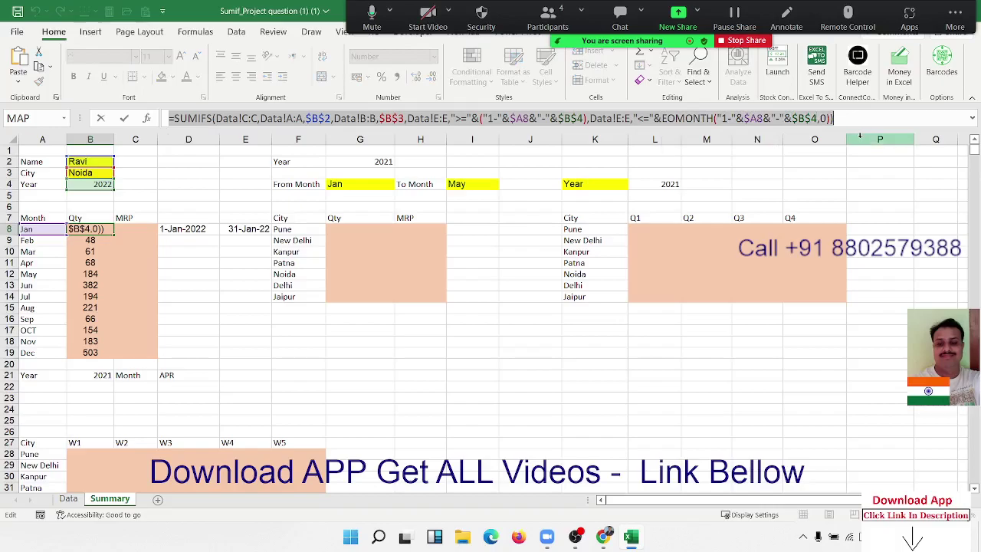
{"action": "key", "text": "Escape"}
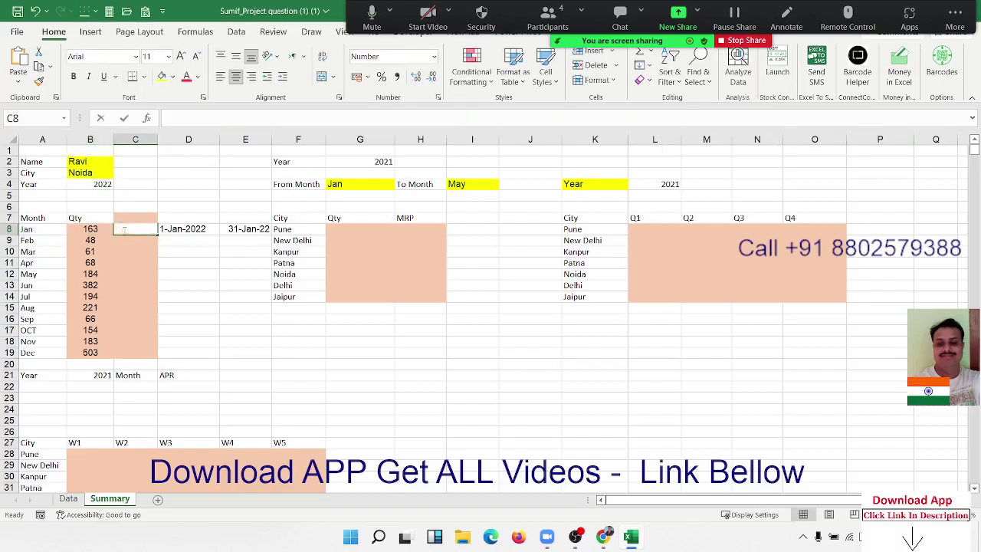
Change C8 to an AVERAGEIFS for MRP and fill down to C19 (41 Jan to 56 Dec)
{"action": "double_click", "coordinate": [95, 228]}
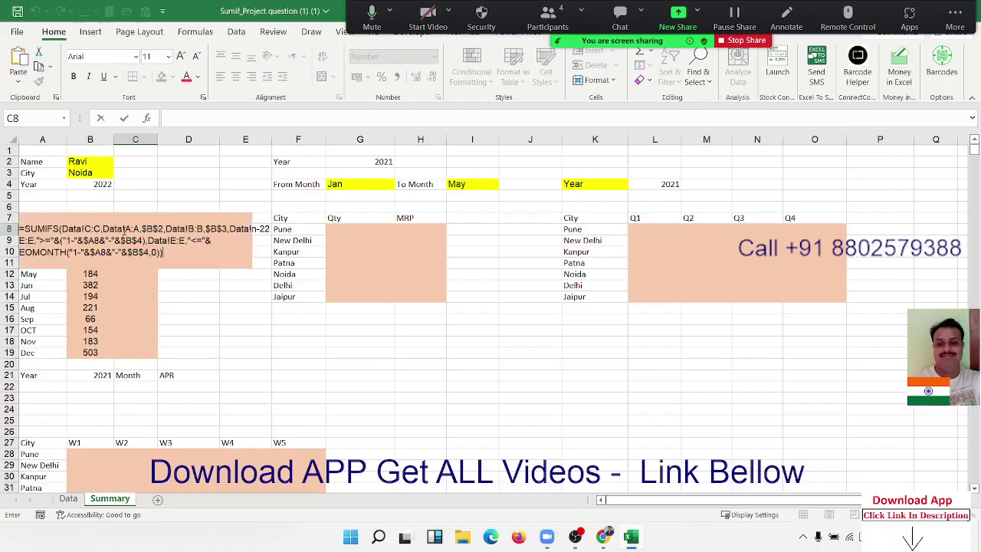
{"action": "double_click", "coordinate": [192, 118]}
{"action": "type", "text": "a"}
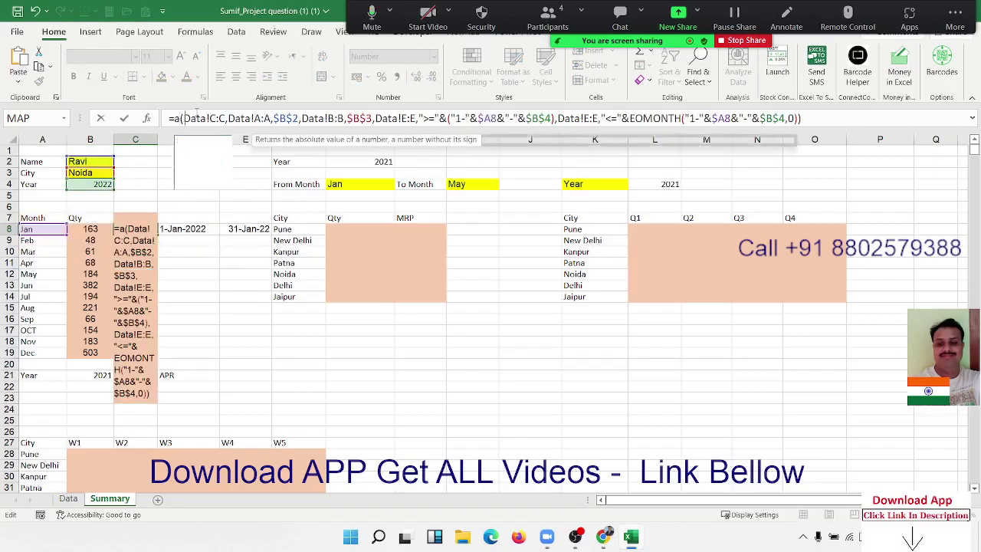
{"action": "type", "text": "vi"}
{"action": "key", "text": "BackSpace"}
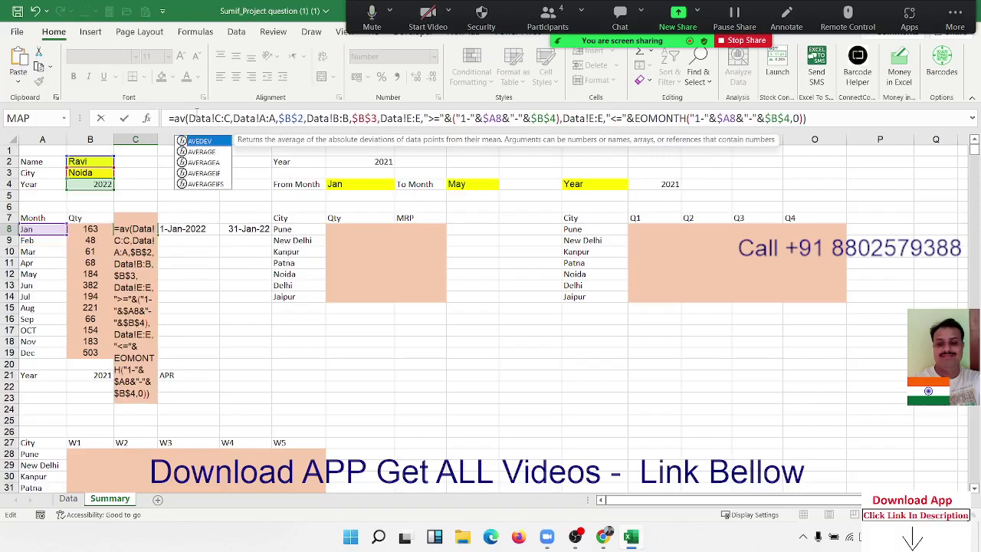
{"action": "key", "text": "Down"}
{"action": "key", "text": "Down"}
{"action": "key", "text": "Down"}
{"action": "key", "text": "Tab"}
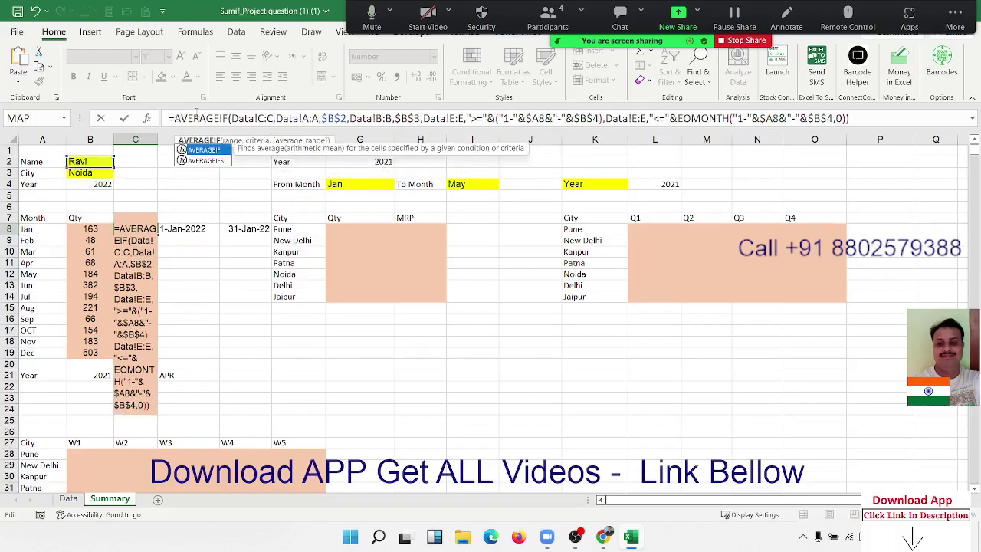
{"action": "key", "text": "Return"}
{"action": "key", "text": "Return"}
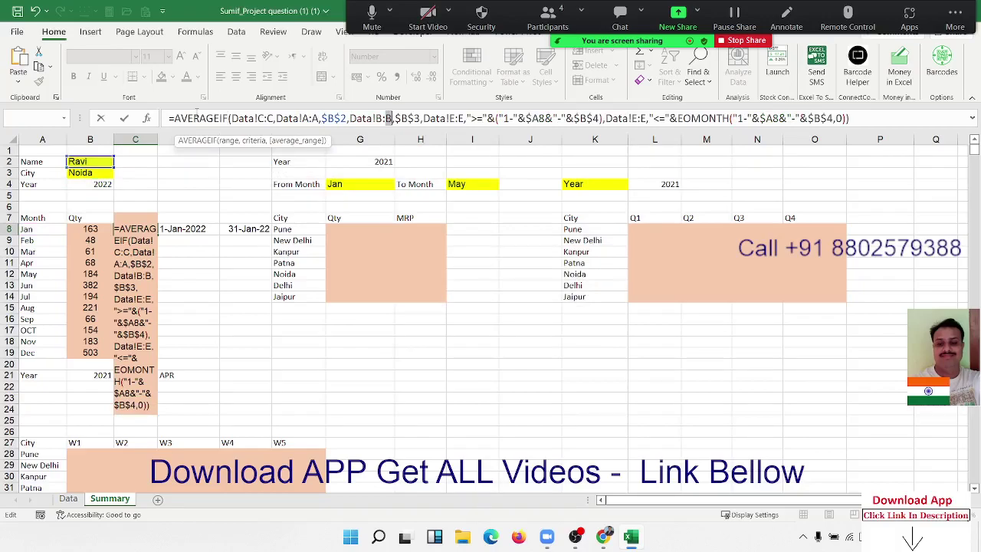
{"action": "left_click", "coordinate": [229, 118]}
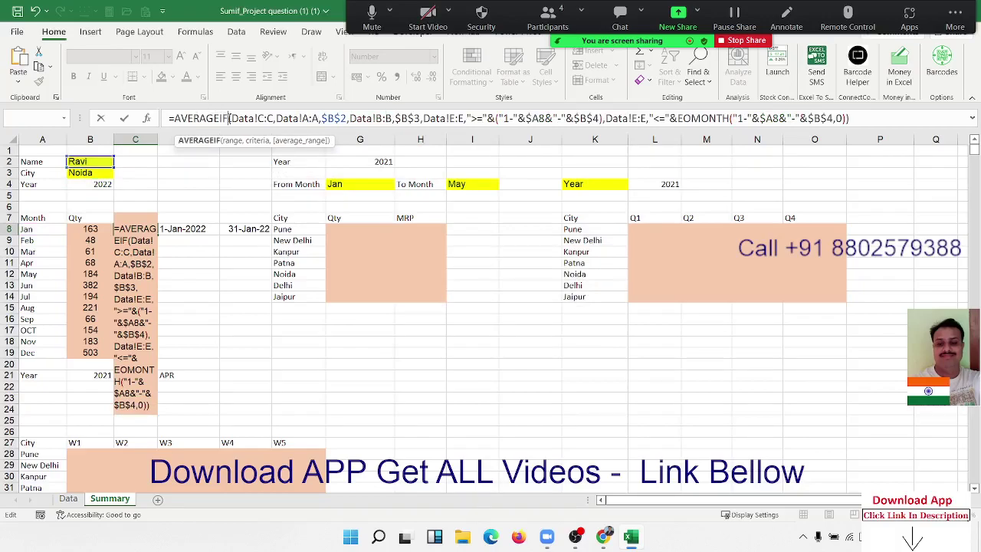
{"action": "type", "text": "s"}
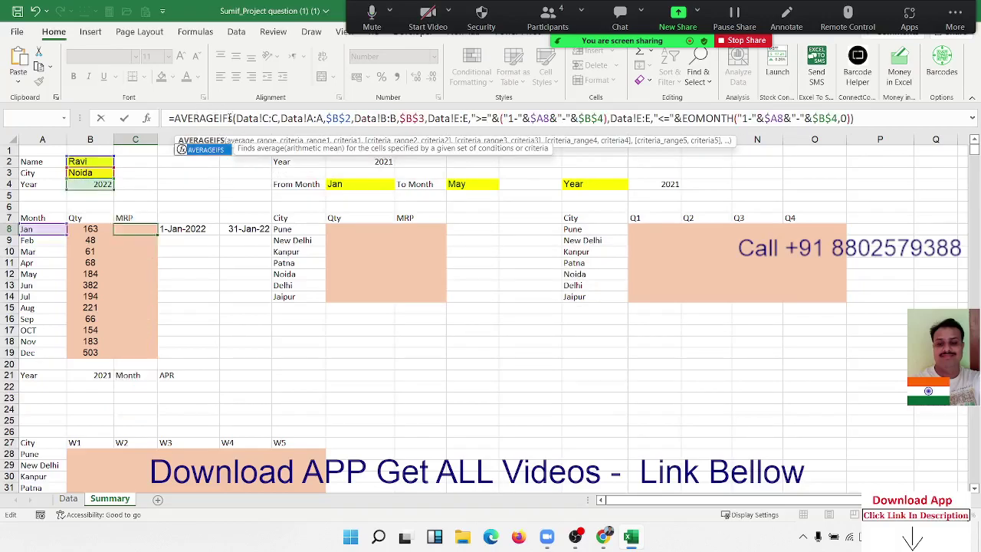
{"action": "key", "text": "Return"}
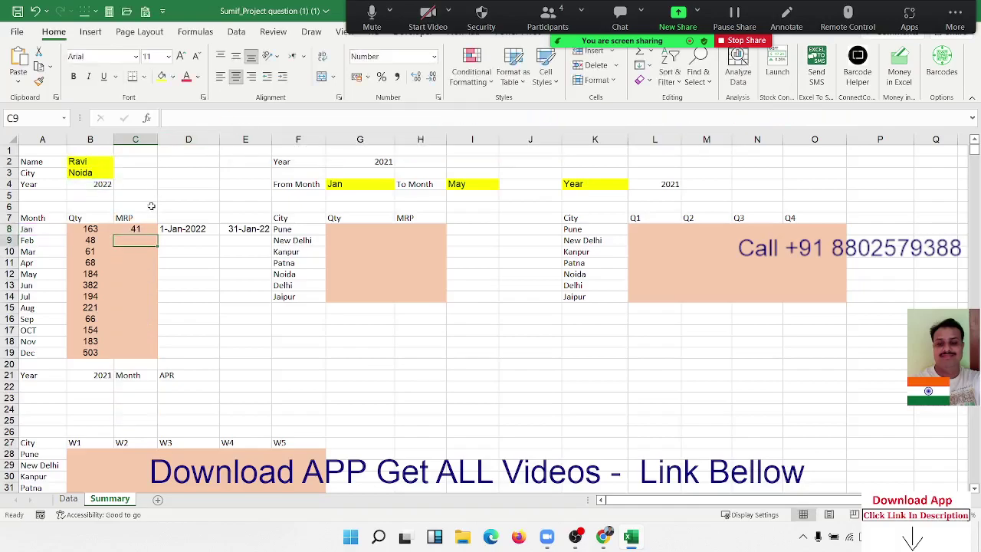
{"action": "left_click", "coordinate": [136, 230]}
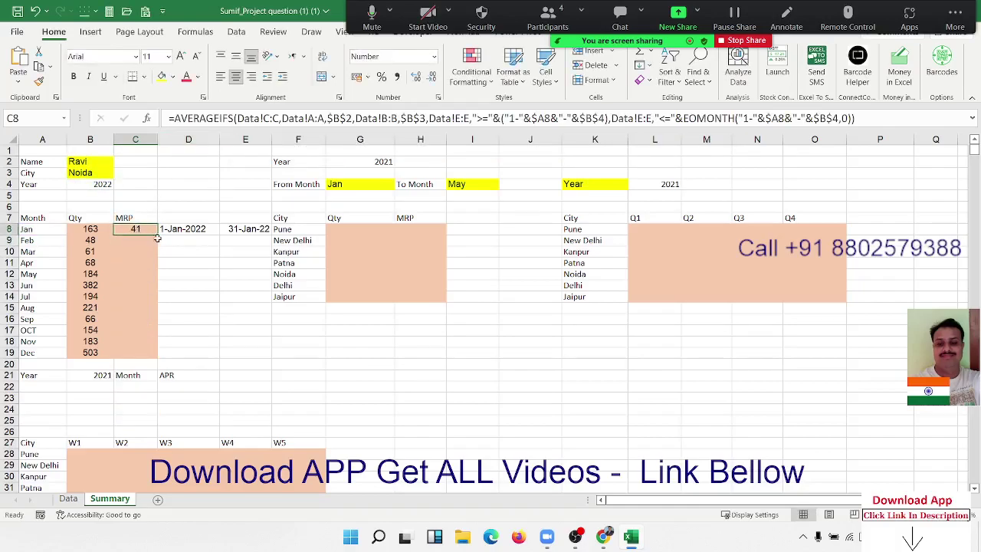
{"action": "double_click", "coordinate": [157, 236]}
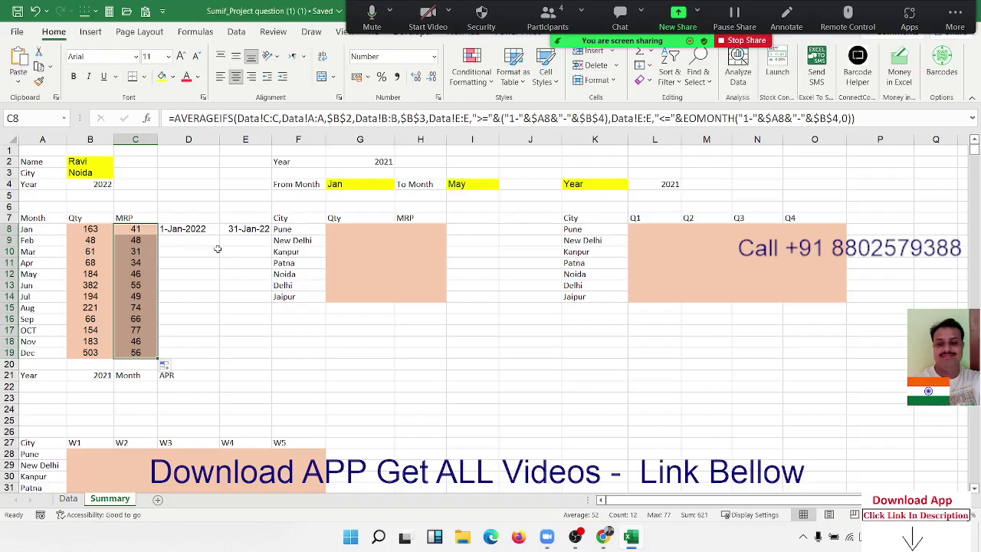
{"action": "left_click", "coordinate": [337, 250]}
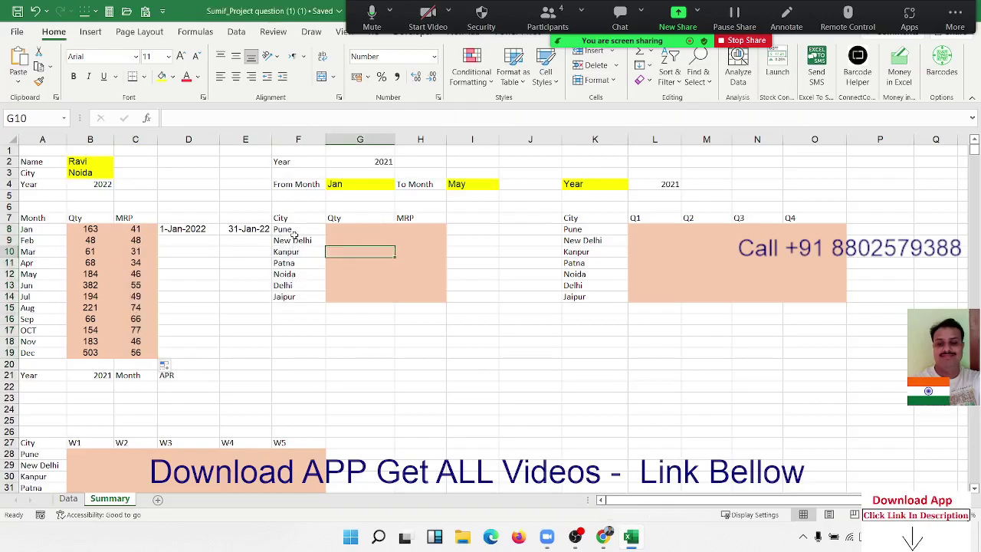
{"action": "left_click_drag", "start_coordinate": [295, 239], "coordinate": [294, 299]}
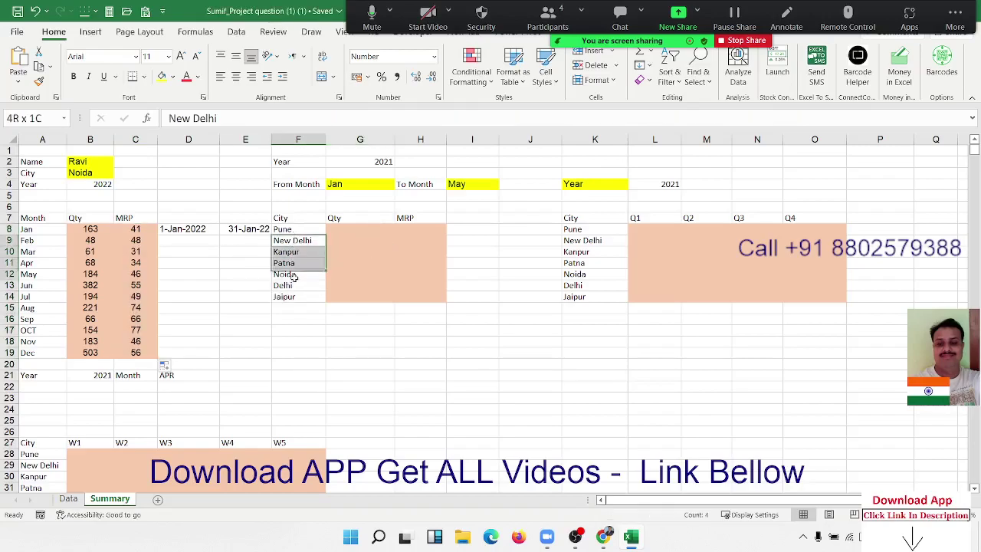
{"action": "left_click", "coordinate": [351, 227]}
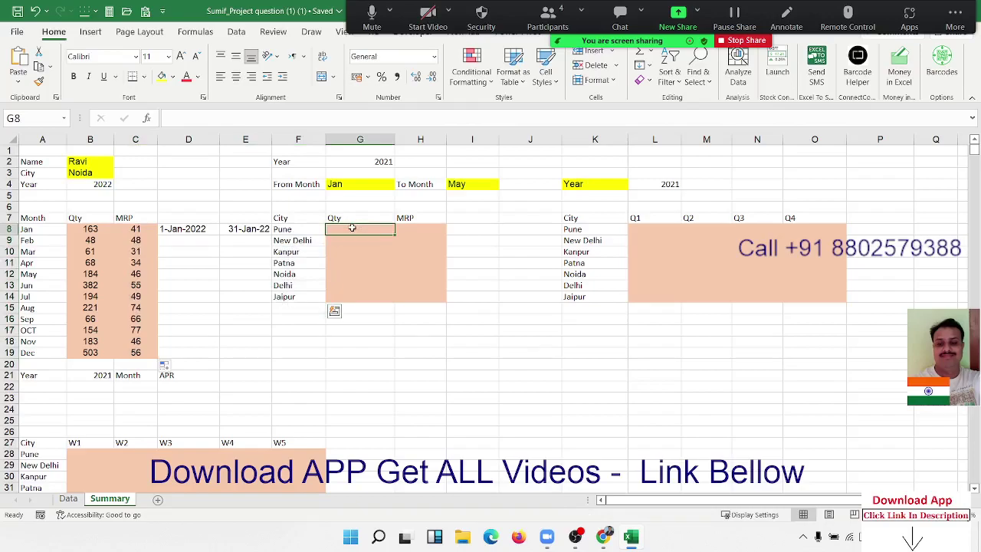
{"action": "left_click", "coordinate": [405, 227]}
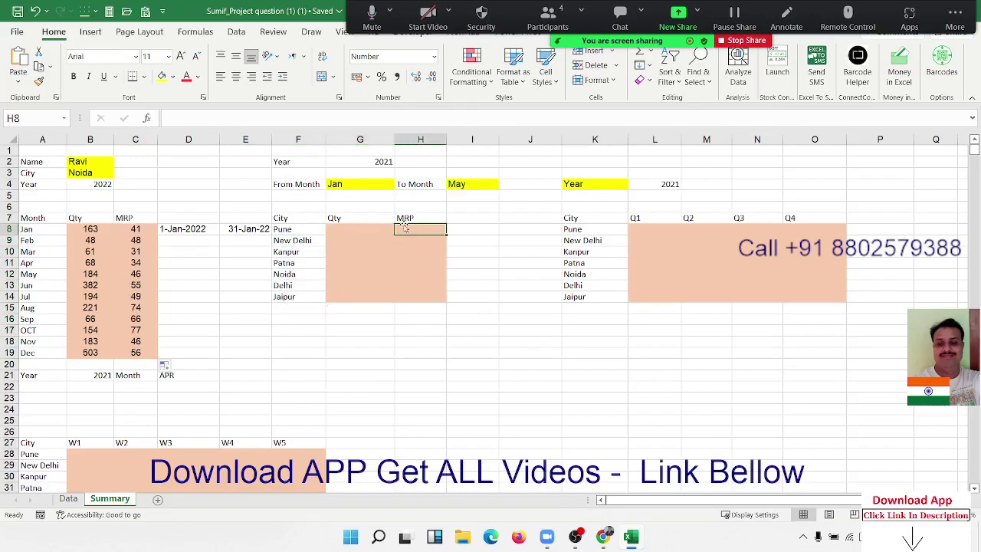
{"action": "left_click", "coordinate": [381, 162]}
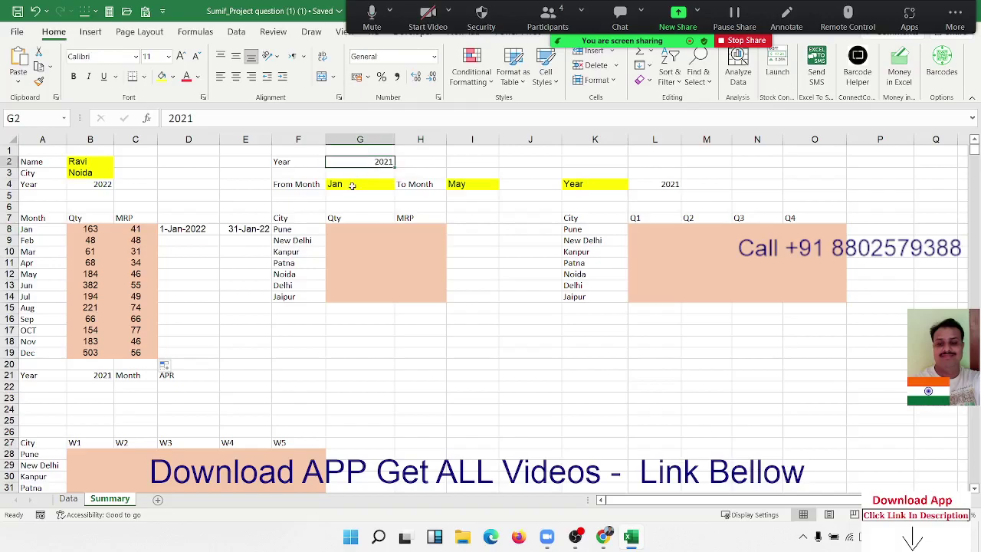
{"action": "left_click", "coordinate": [351, 185]}
{"action": "left_click", "coordinate": [469, 188]}
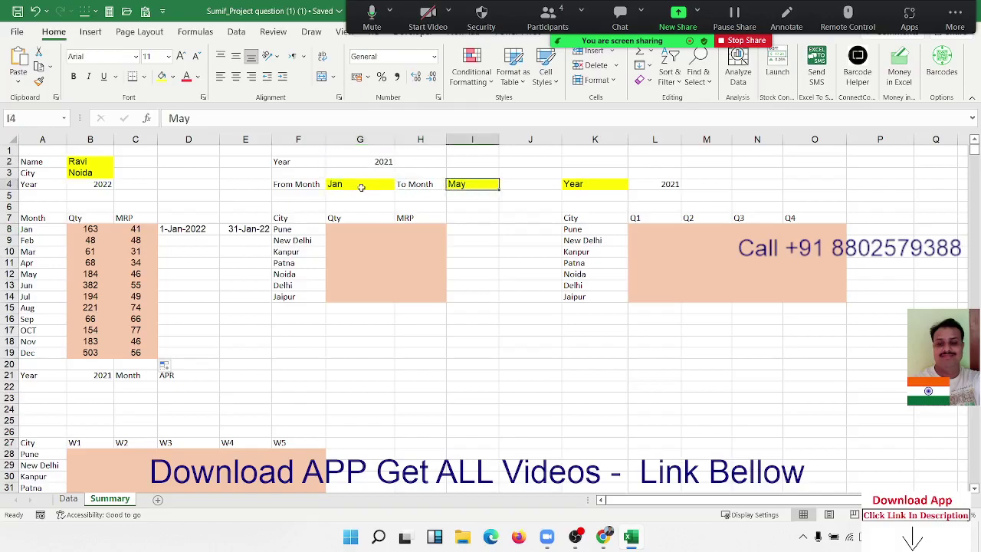
{"action": "left_click", "coordinate": [361, 188]}
{"action": "left_click", "coordinate": [455, 185]}
{"action": "left_click_drag", "start_coordinate": [334, 229], "coordinate": [391, 287]}
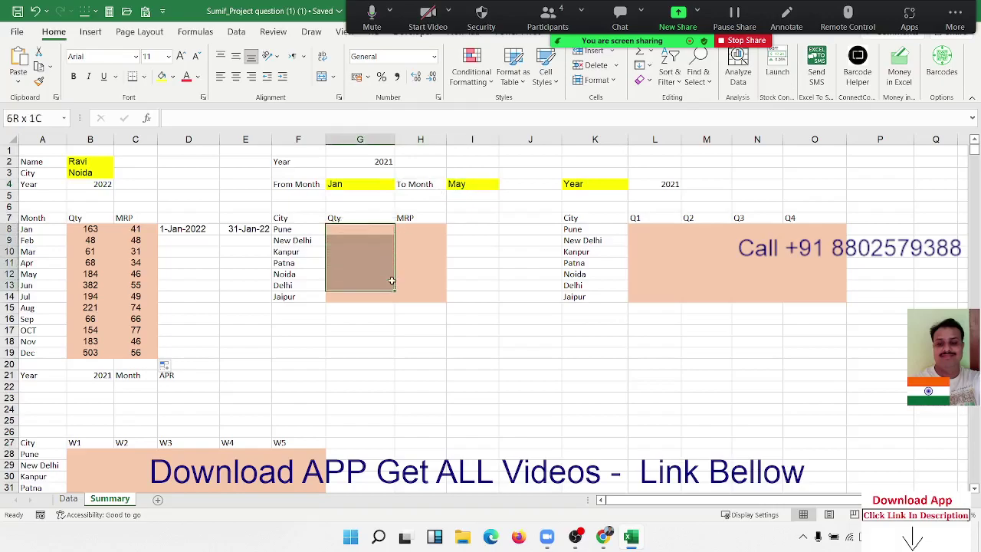
{"action": "left_click", "coordinate": [36, 234]}
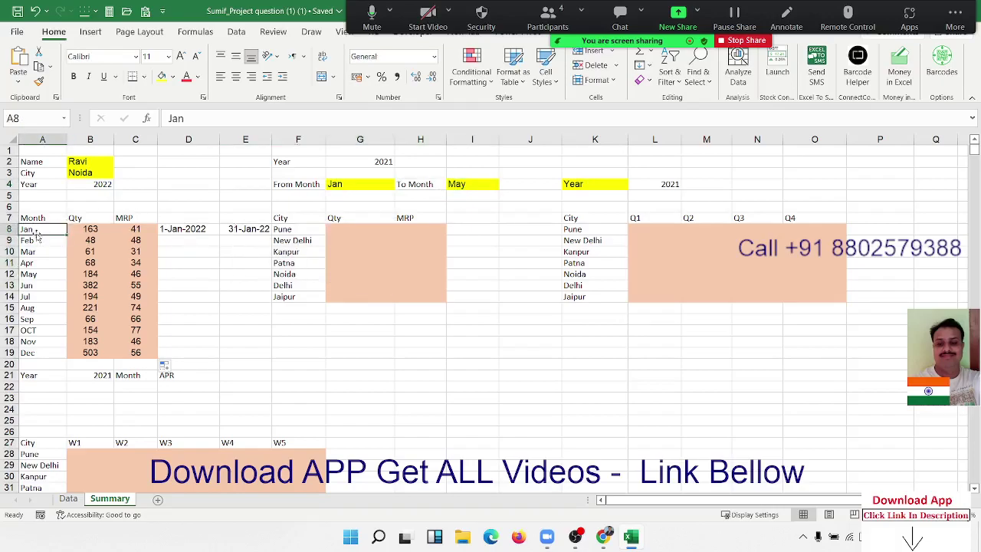
{"action": "left_click_drag", "start_coordinate": [349, 184], "coordinate": [447, 182]}
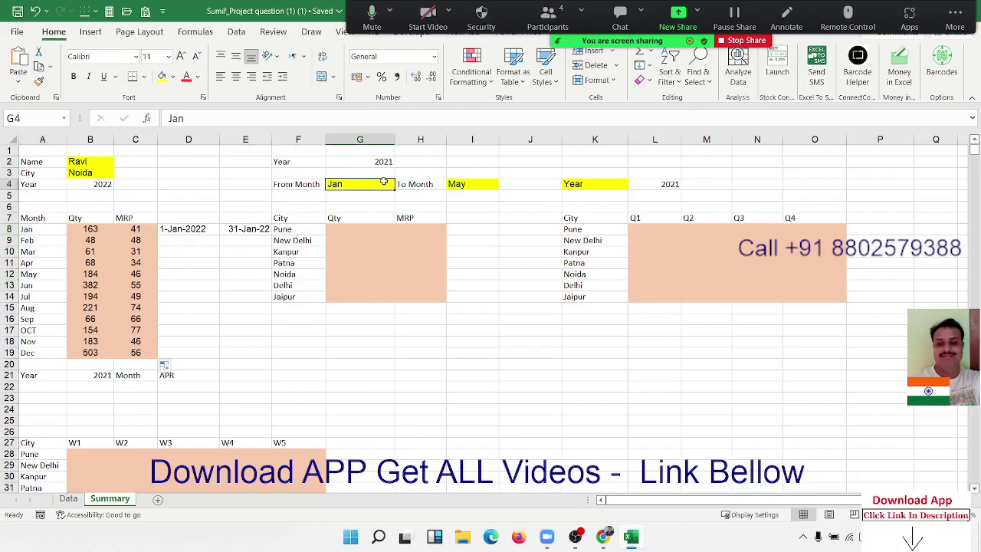
{"action": "left_click", "coordinate": [427, 262]}
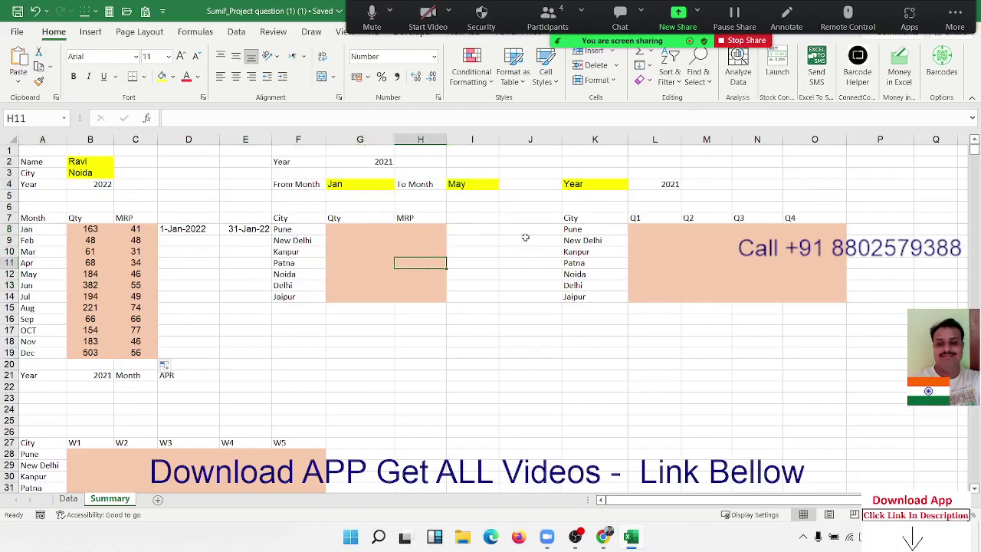
{"action": "left_click", "coordinate": [640, 184]}
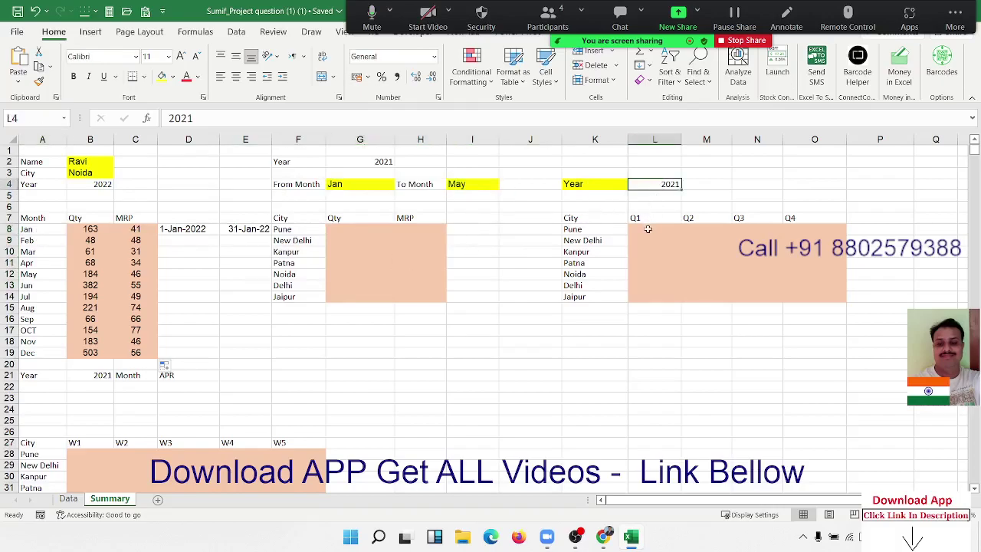
{"action": "mouse_move", "coordinate": [648, 229]}
{"action": "left_mouse_down"}
{"action": "mouse_move", "coordinate": [714, 245]}
{"action": "mouse_move", "coordinate": [797, 291]}
{"action": "left_mouse_up"}
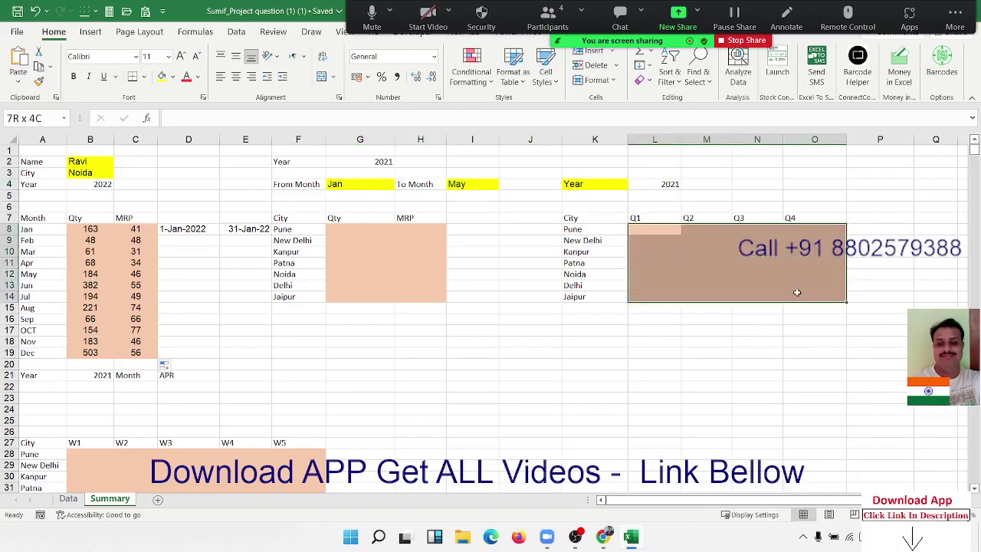
{"action": "scroll", "coordinate": [468, 326], "scroll_direction": "down", "scroll_amount": 4}
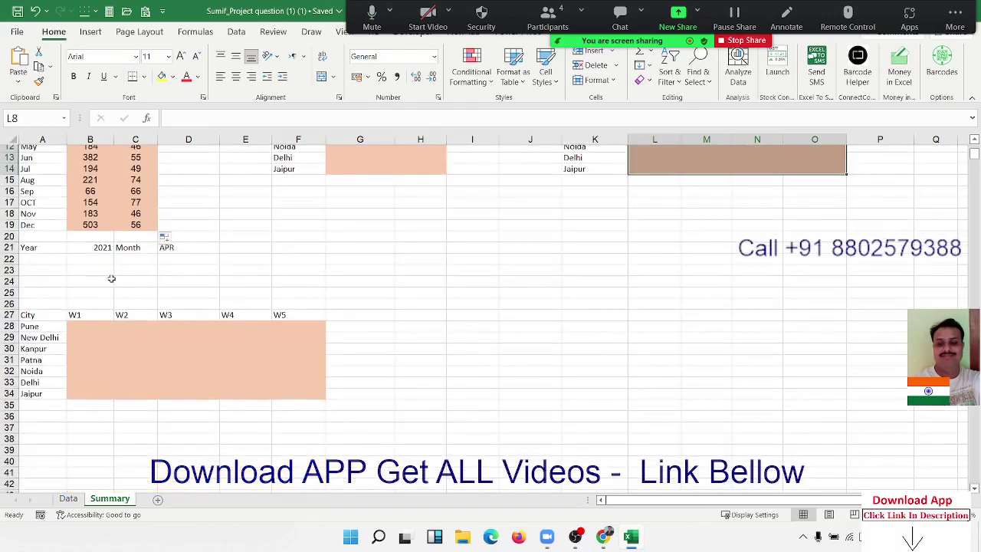
{"action": "left_click", "coordinate": [91, 253]}
{"action": "left_click", "coordinate": [191, 253]}
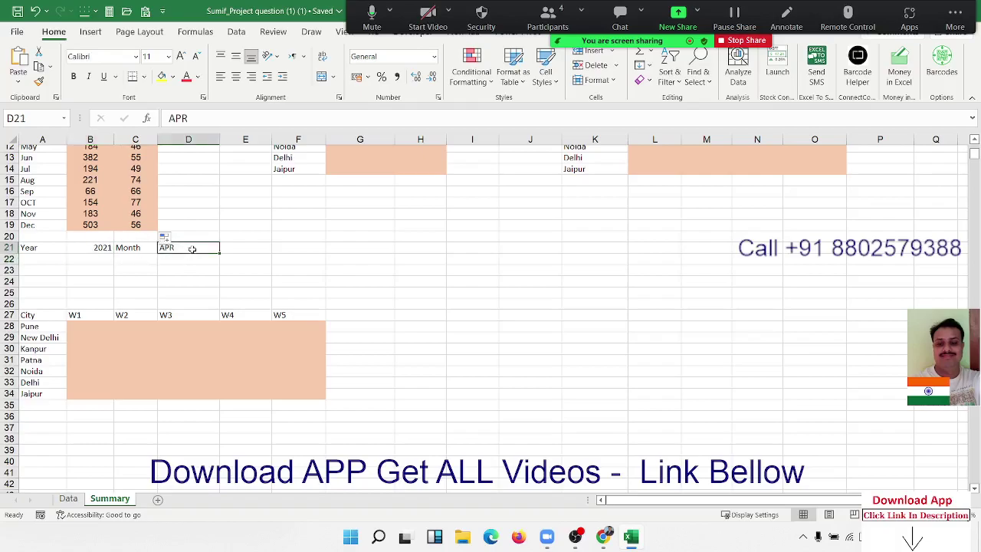
{"action": "left_click_drag", "start_coordinate": [104, 325], "coordinate": [289, 393]}
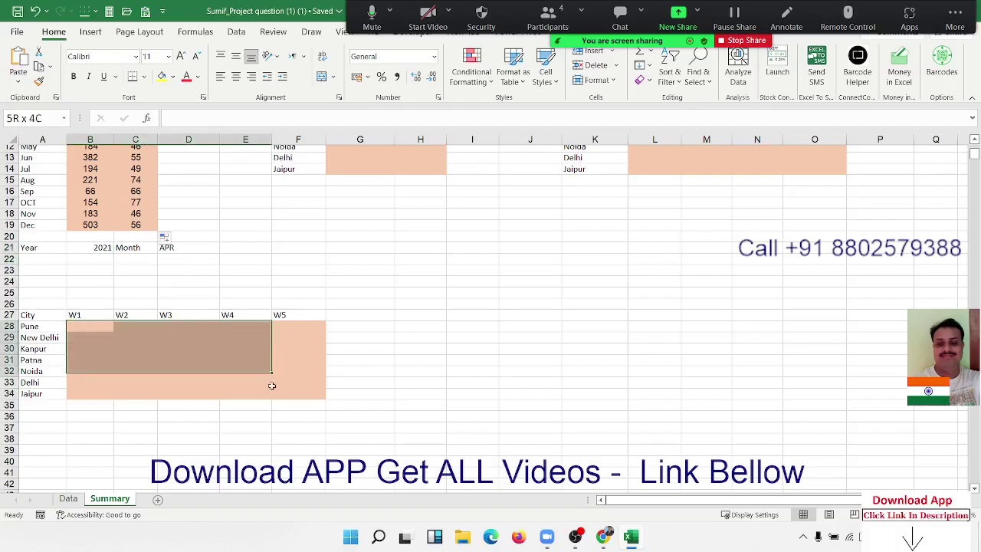
{"action": "scroll", "coordinate": [443, 358], "scroll_direction": "up", "scroll_amount": 4}
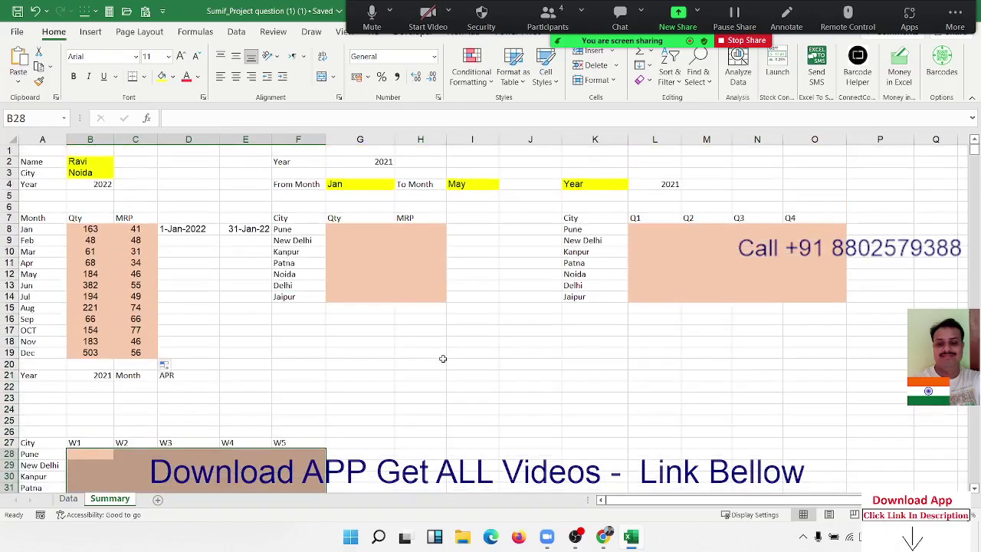